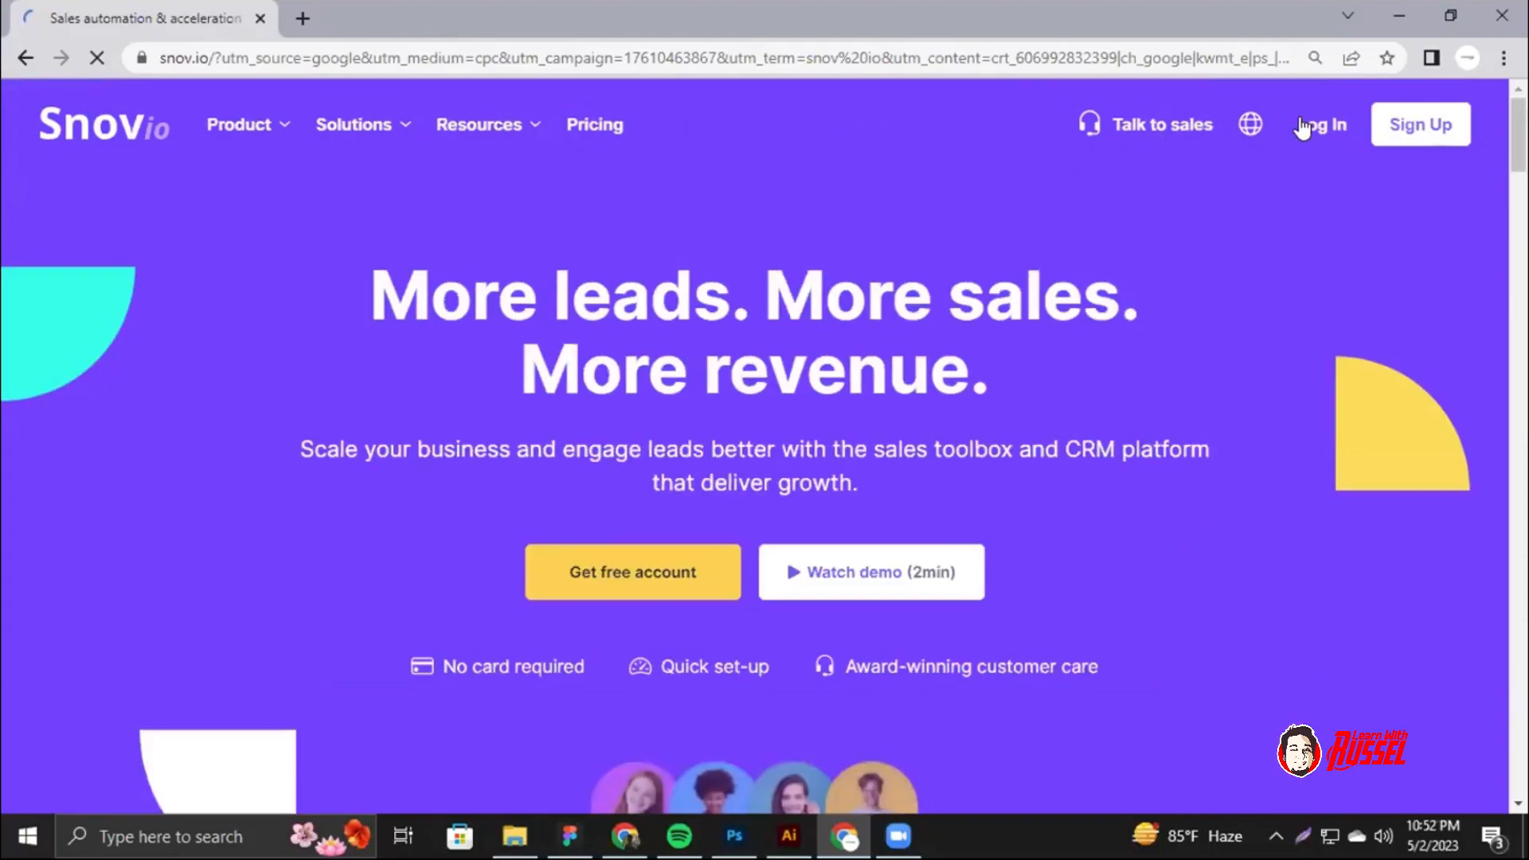
Open the registration form for a free account
{"action": "left_click", "coordinate": [609, 585]}
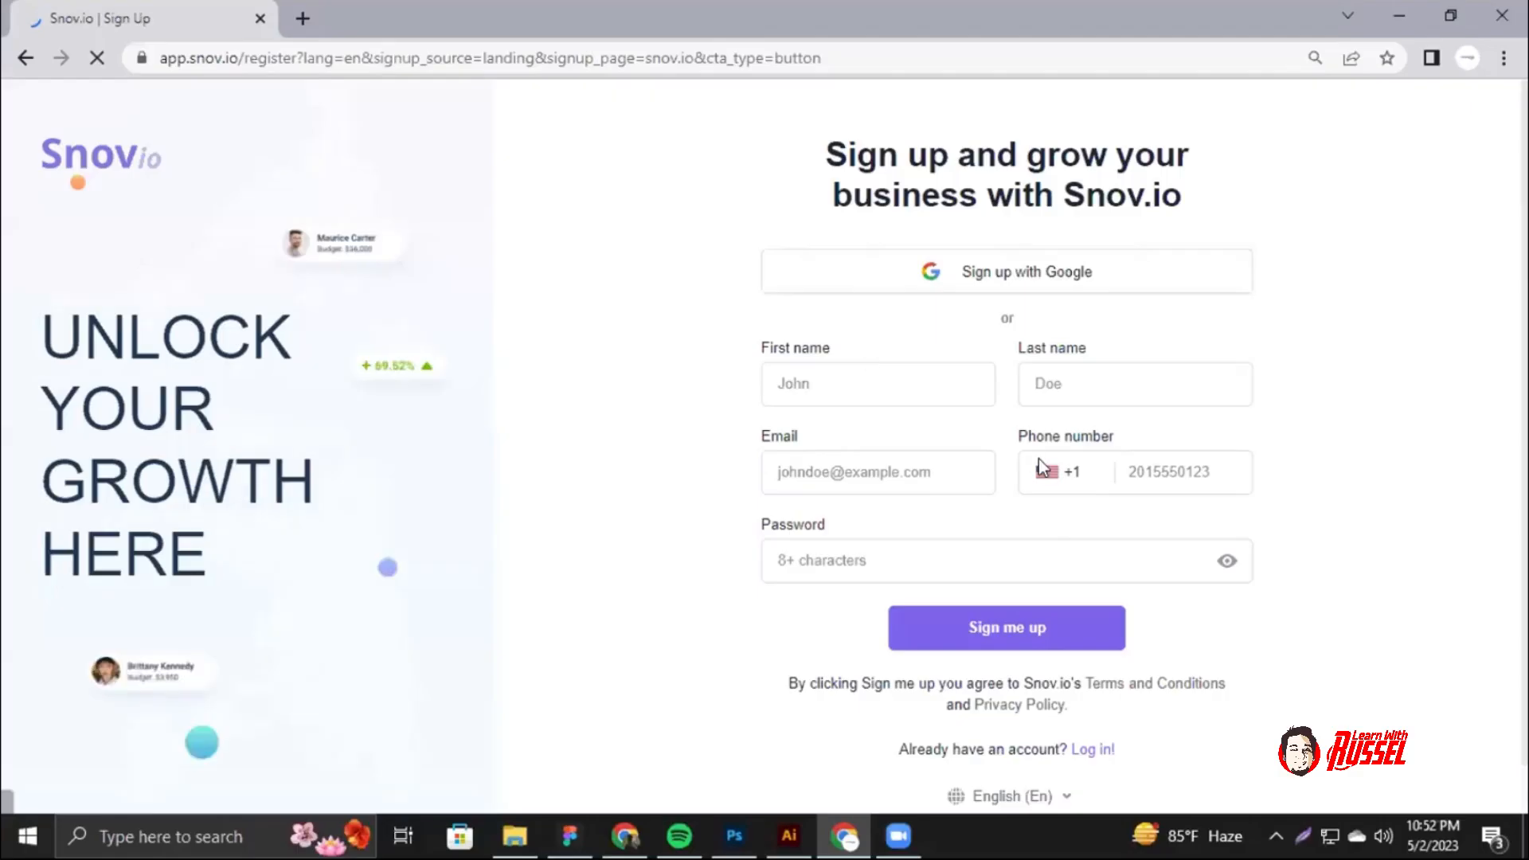
{"action": "left_click", "coordinate": [895, 385]}
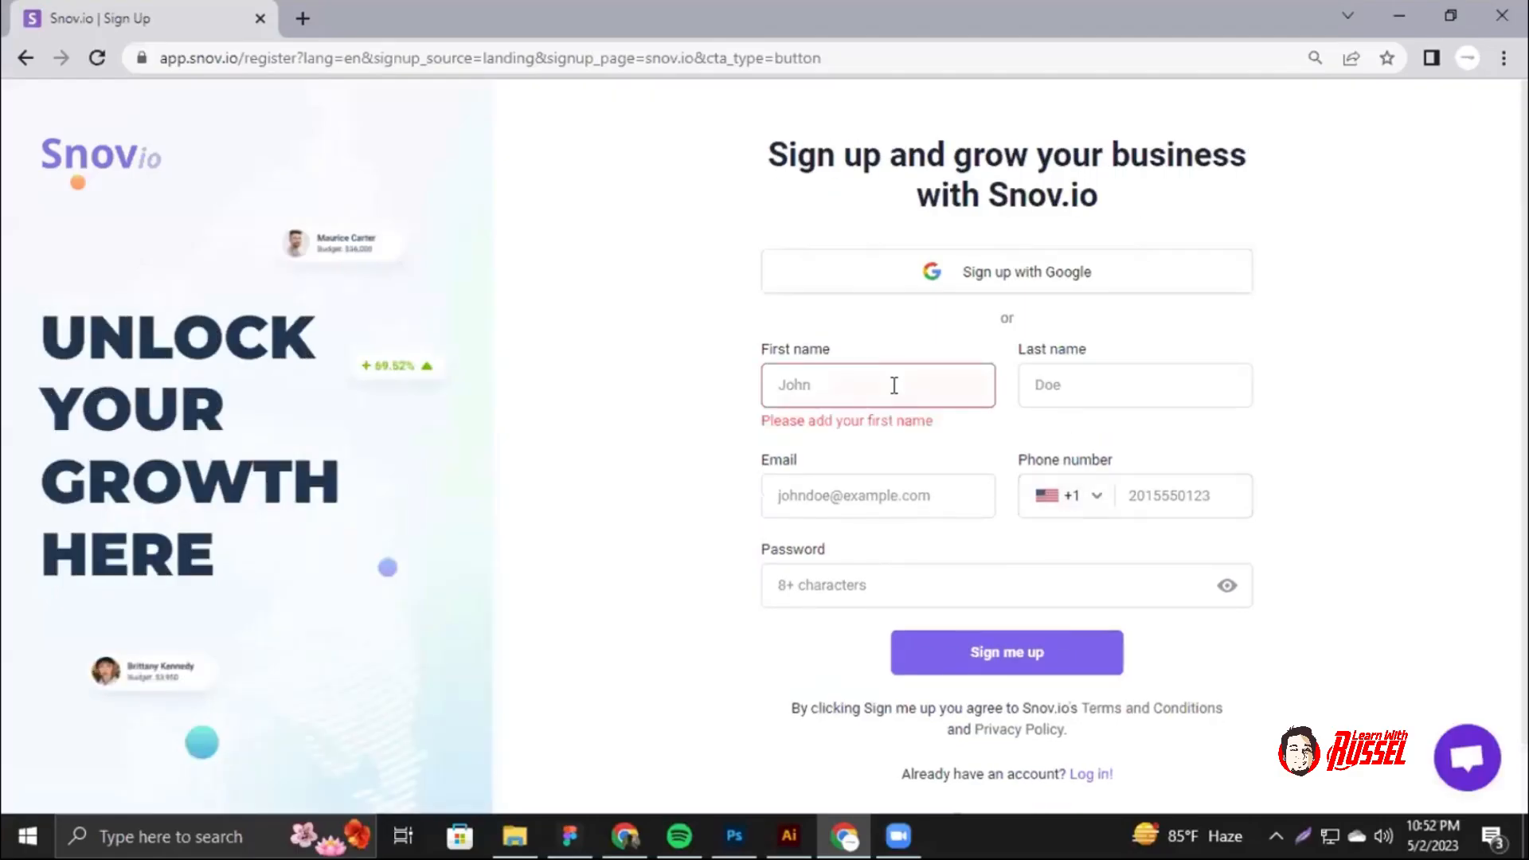
{"action": "type", "text": "Safwan"}
{"action": "key", "text": "Tab"}
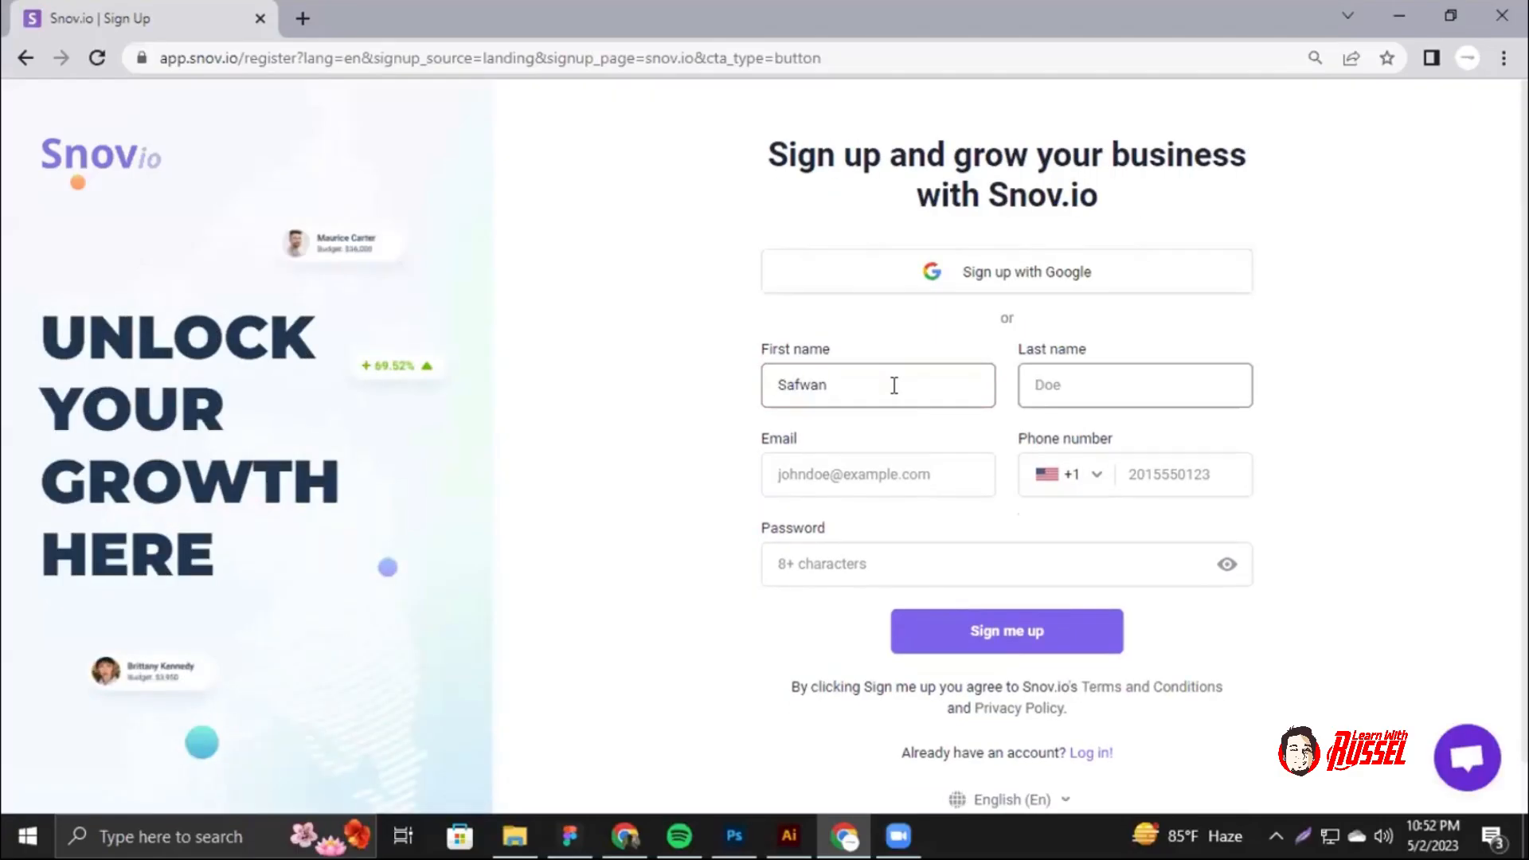
Sign up with Google, completing the registration with the Bangladesh country code and the phone number
{"action": "left_click", "coordinate": [905, 286]}
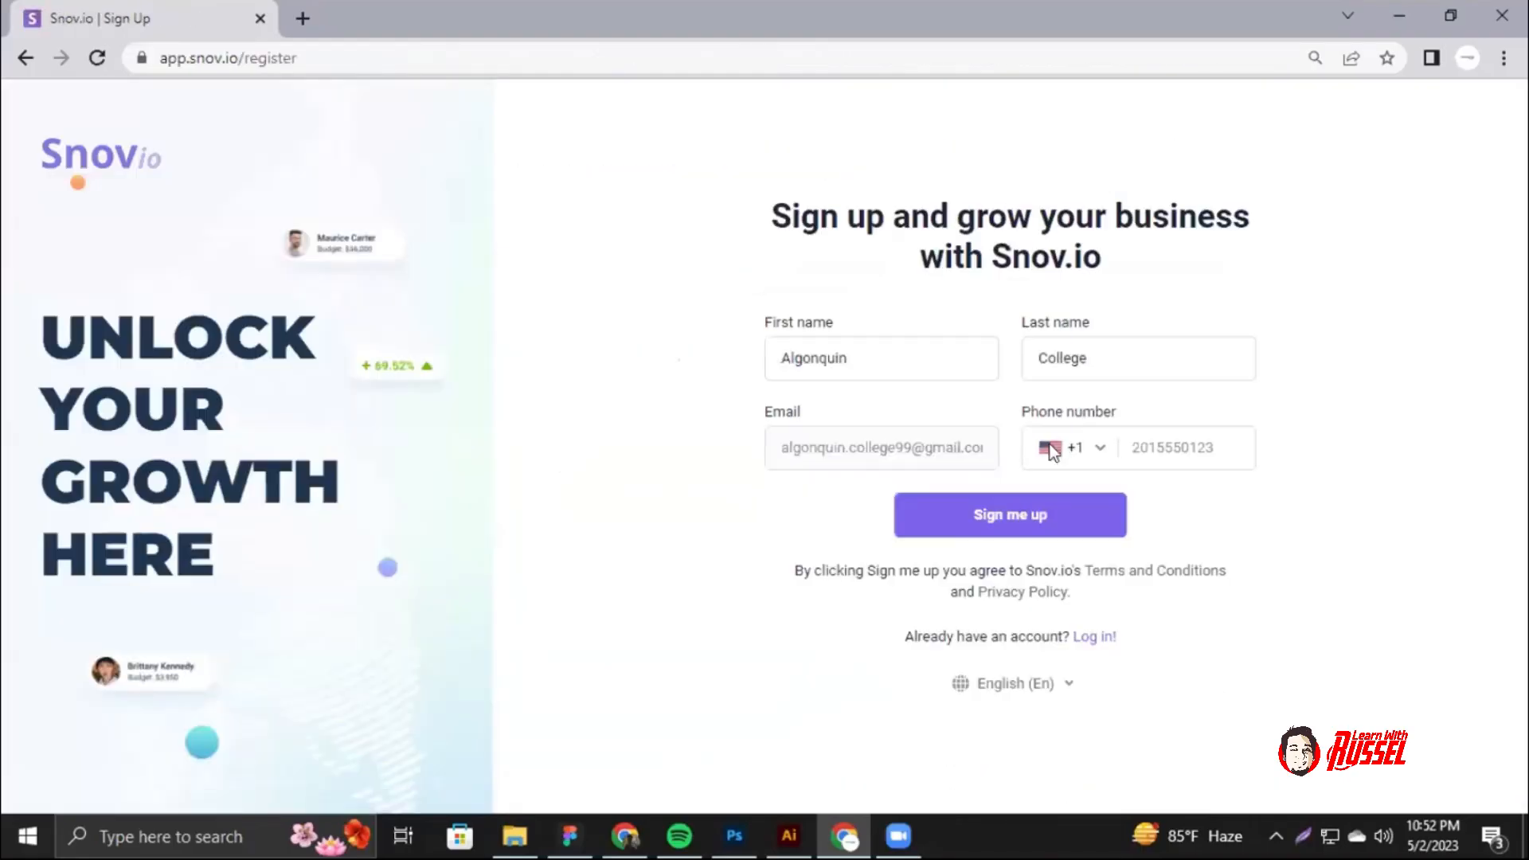
{"action": "left_click", "coordinate": [1093, 446]}
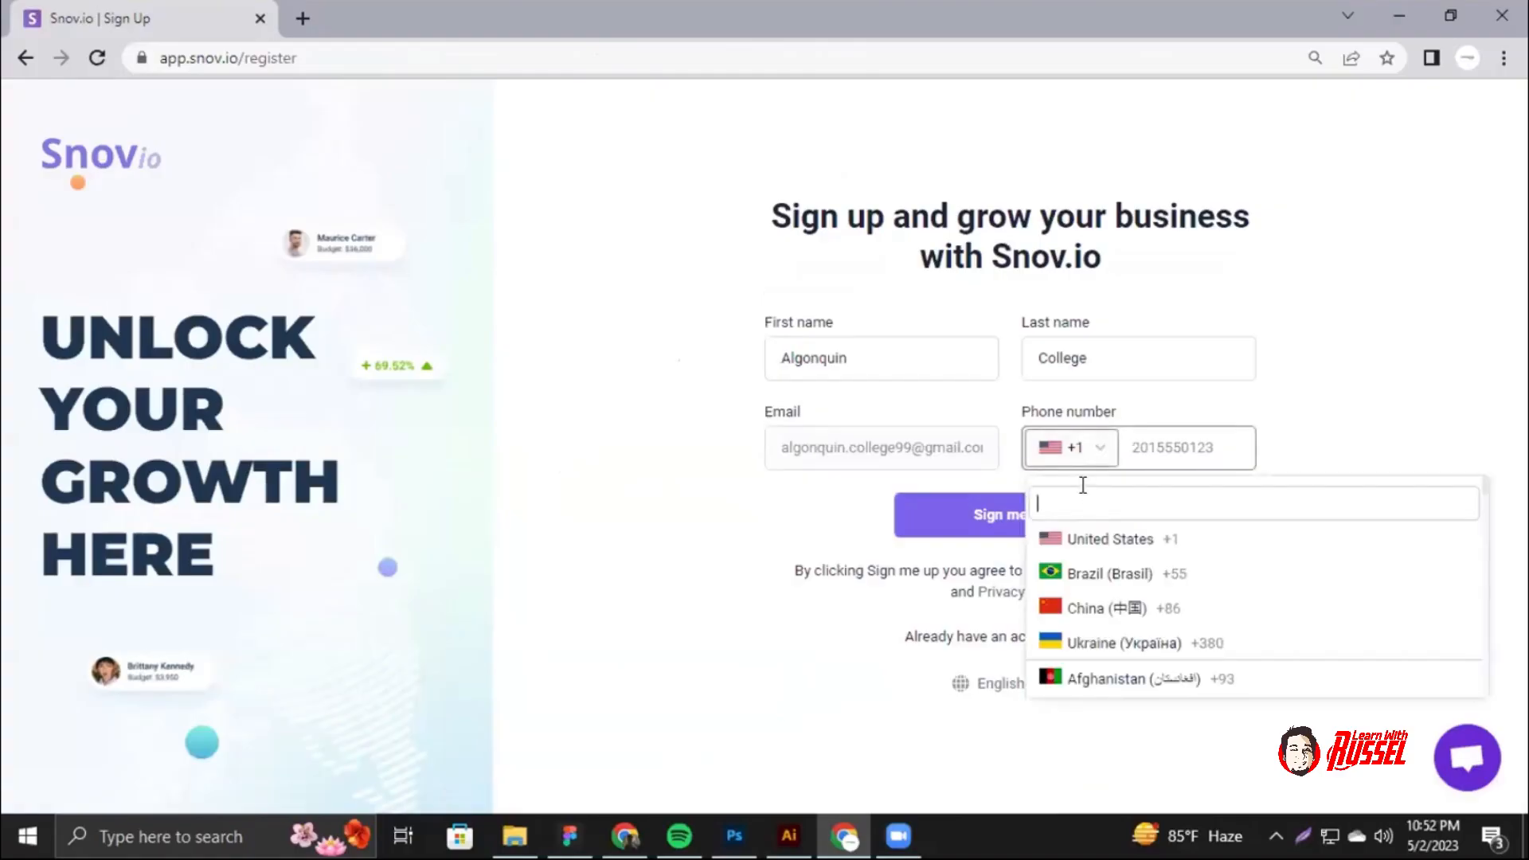
{"action": "type", "text": "bang"}
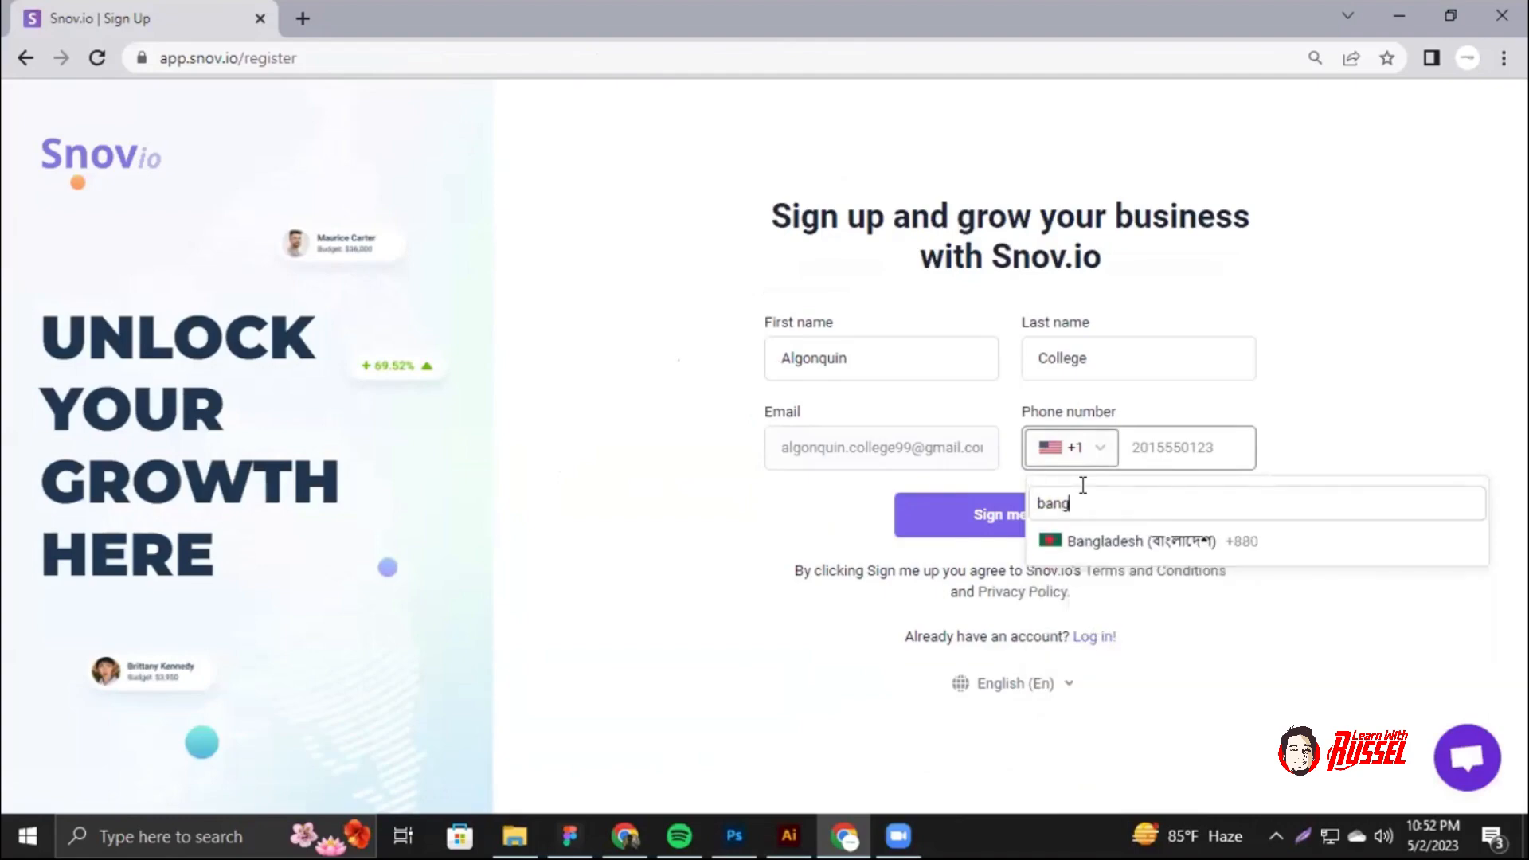
{"action": "left_click", "coordinate": [1083, 546]}
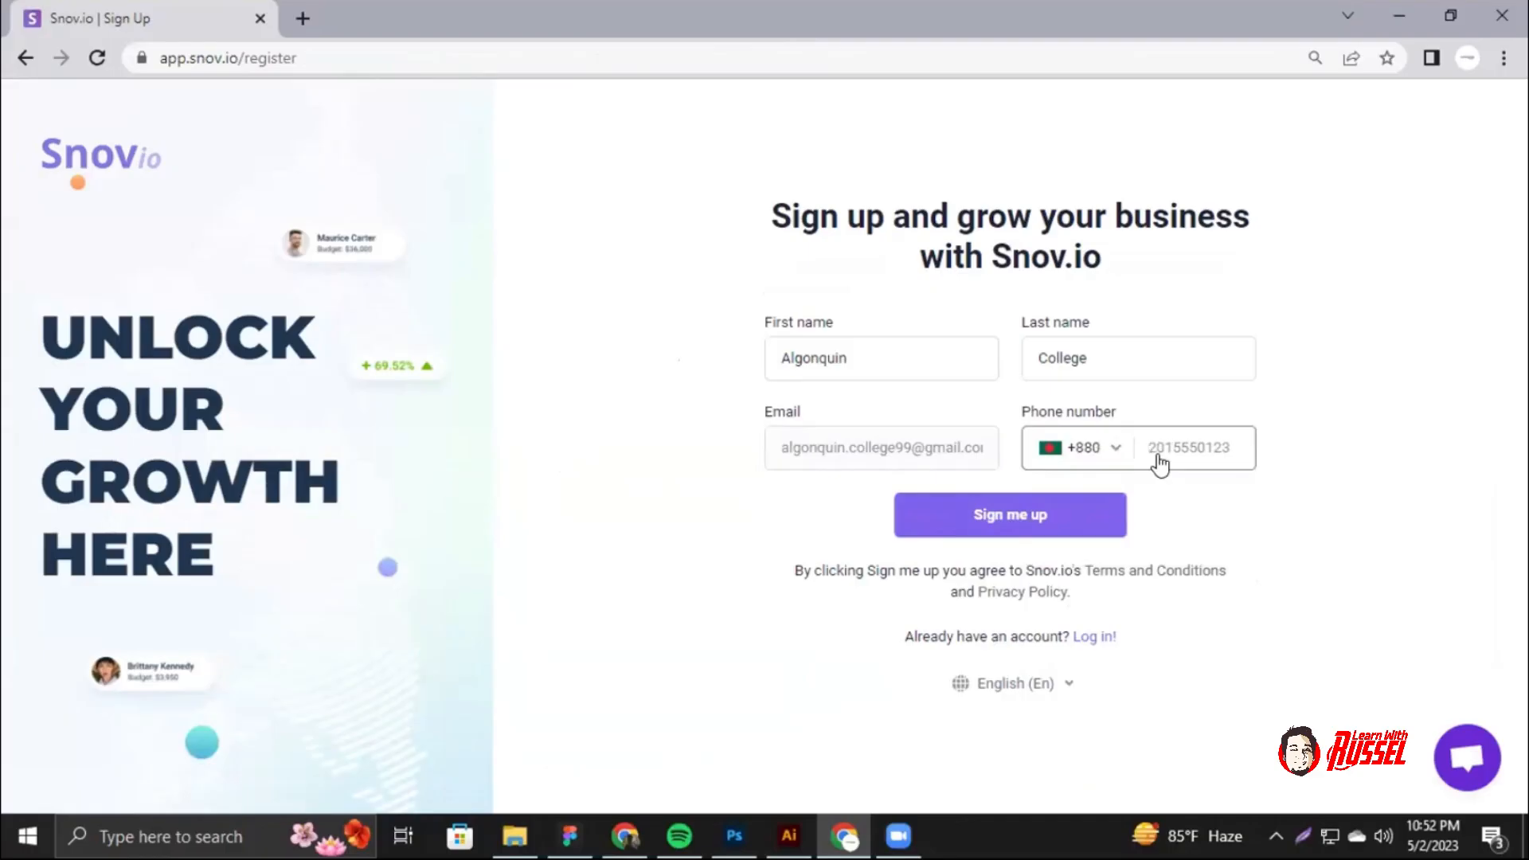
{"action": "left_click", "coordinate": [1101, 502]}
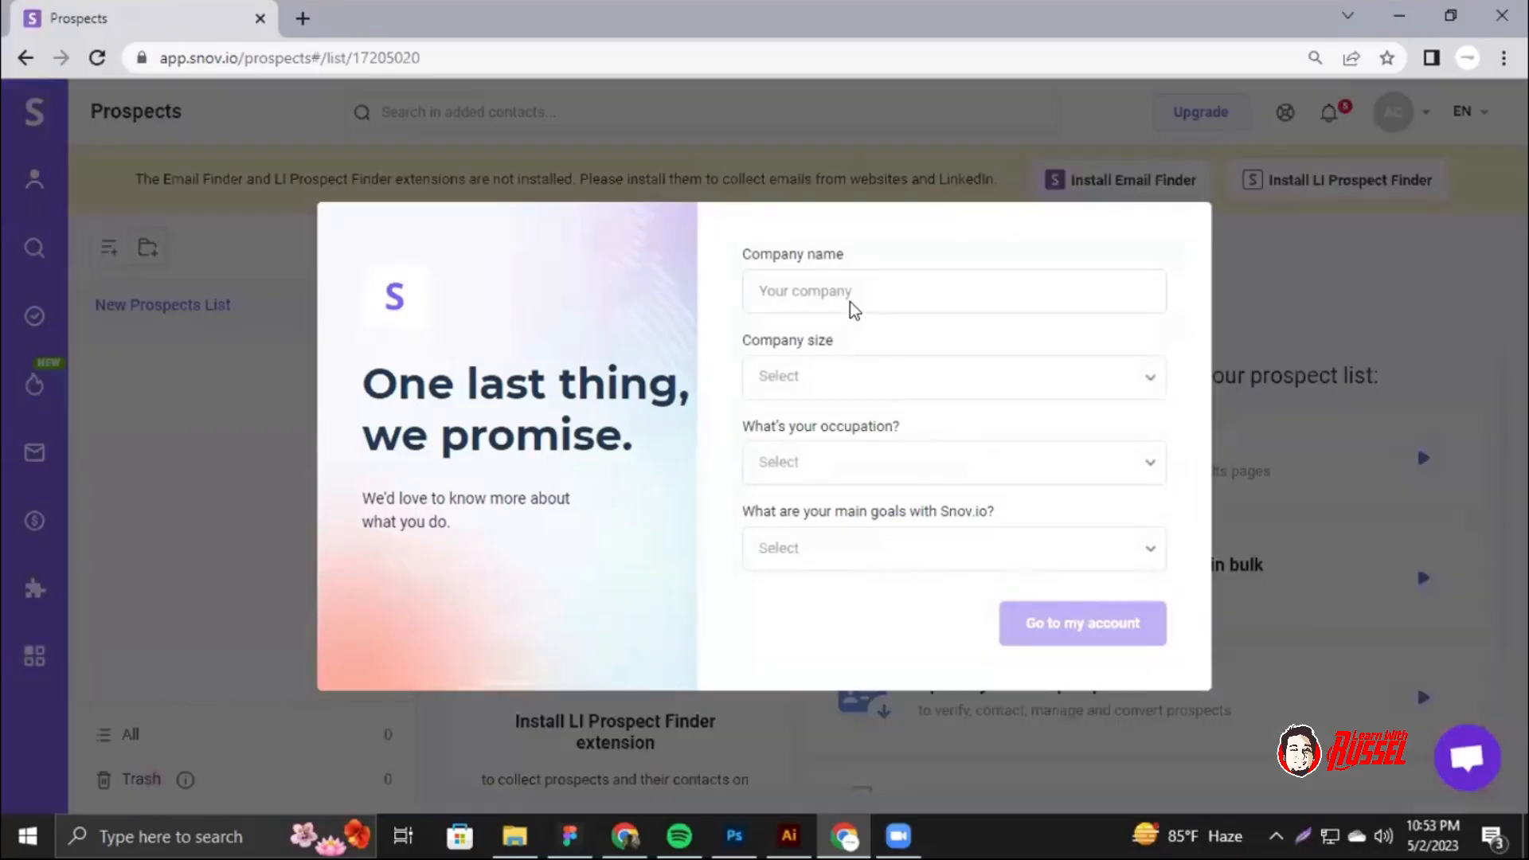
Enter "creative x" as the company name and set the company size to 1-10
{"action": "left_click", "coordinate": [849, 303]}
{"action": "type", "text": "c"}
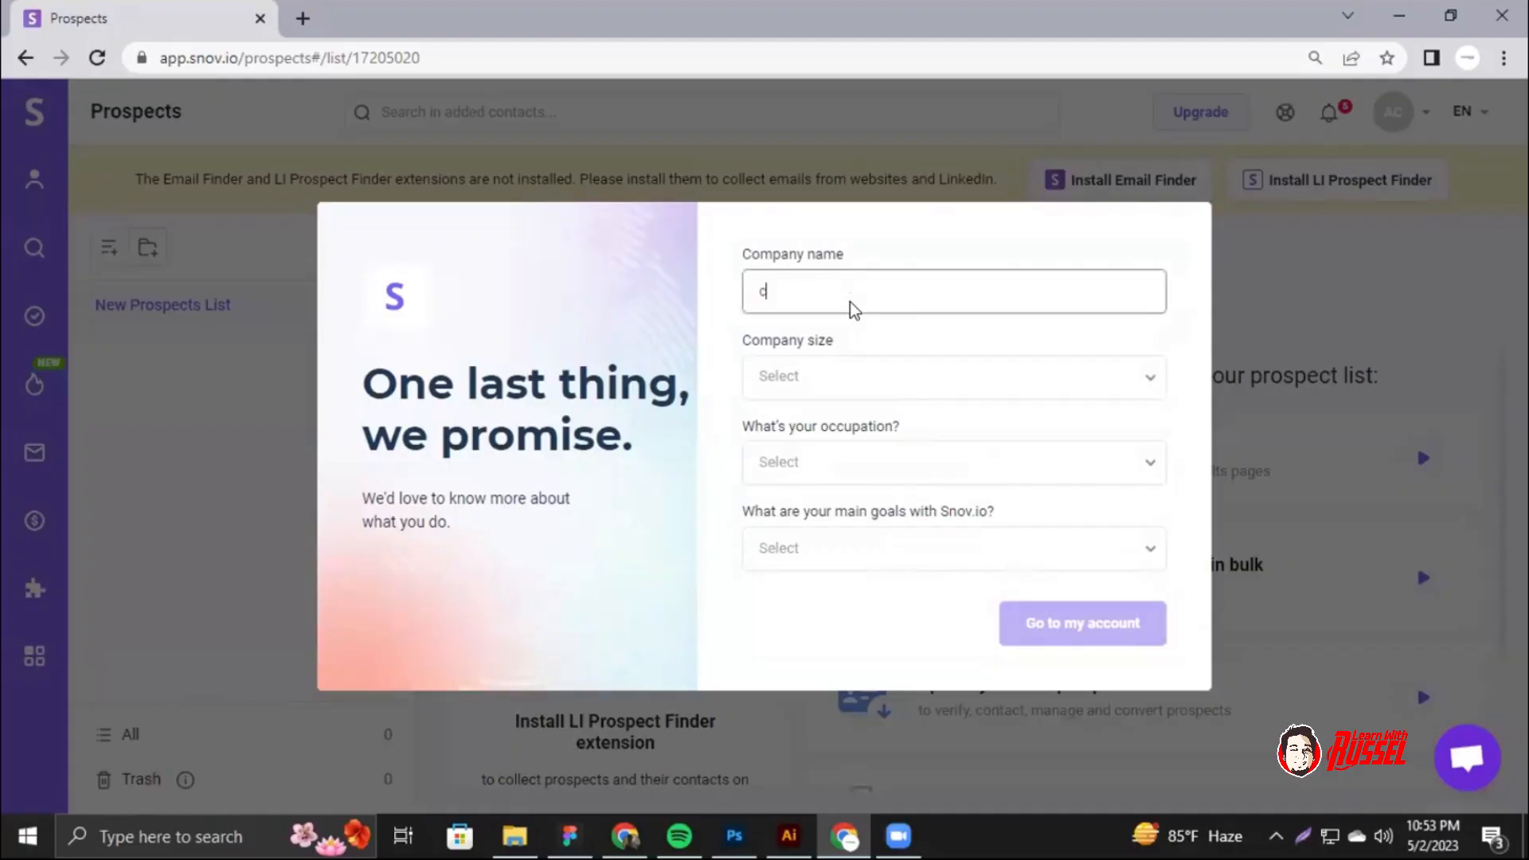
{"action": "type", "text": "reative x"}
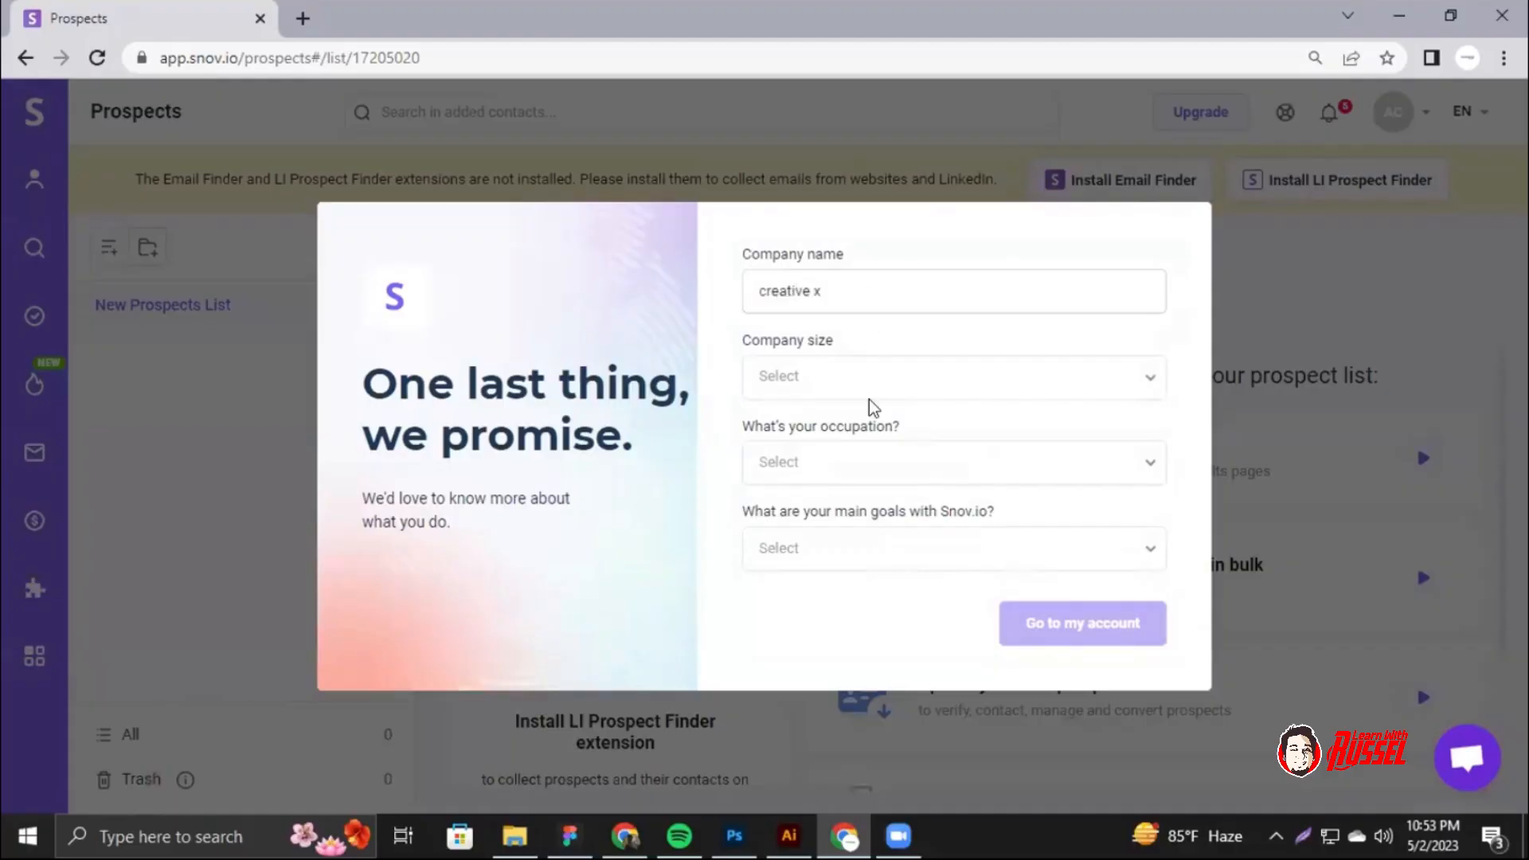
{"action": "left_click", "coordinate": [872, 378]}
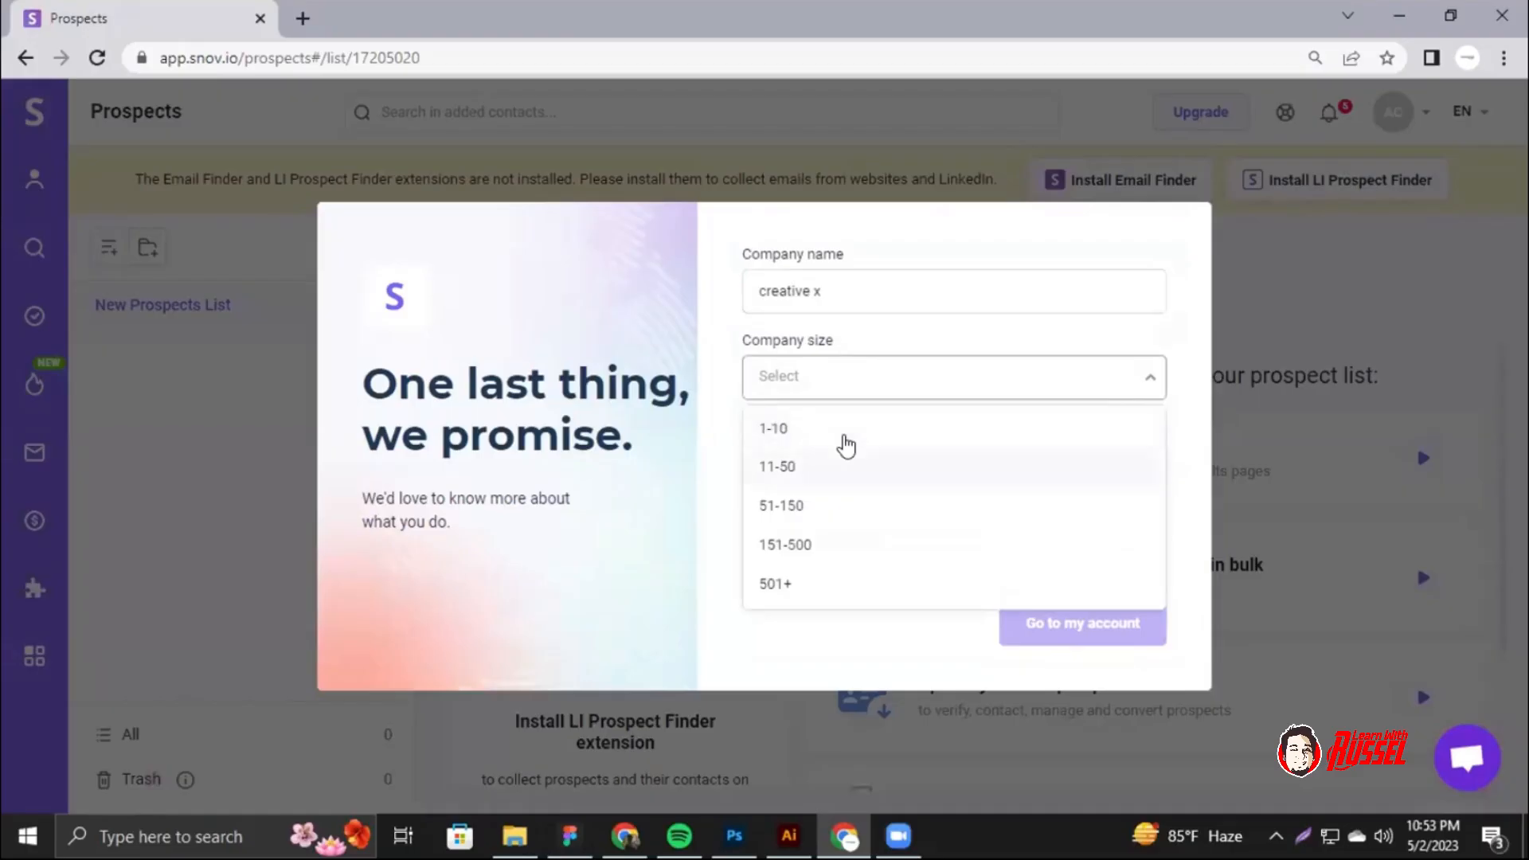
{"action": "left_click", "coordinate": [843, 438]}
Set the occupation to Sales/Business development and the main goal to Find leads, and continue to the account
{"action": "left_click", "coordinate": [845, 465]}
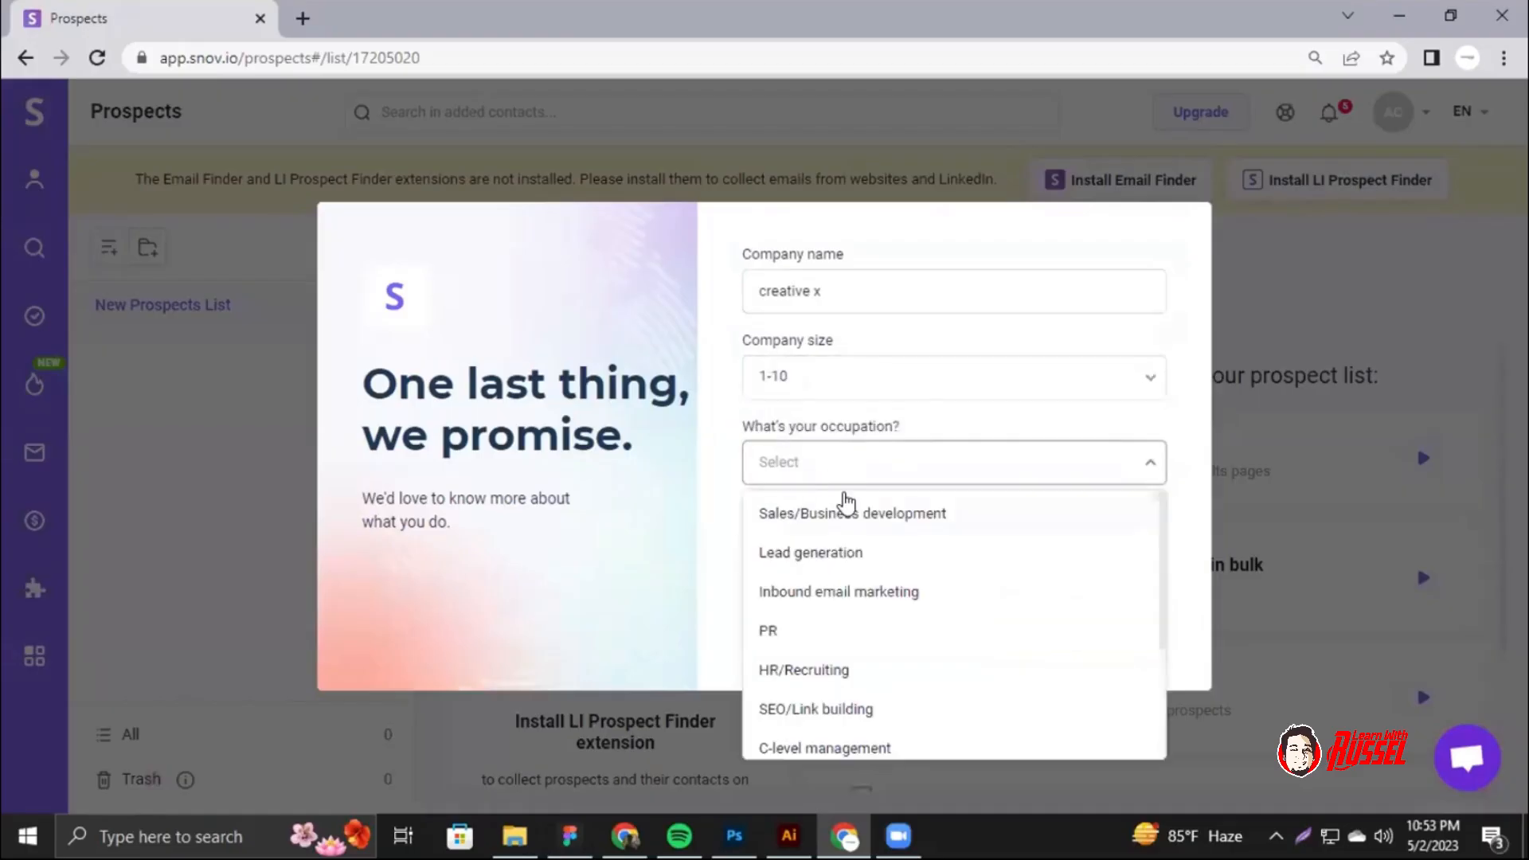
{"action": "left_click", "coordinate": [849, 513]}
{"action": "left_click", "coordinate": [831, 548]}
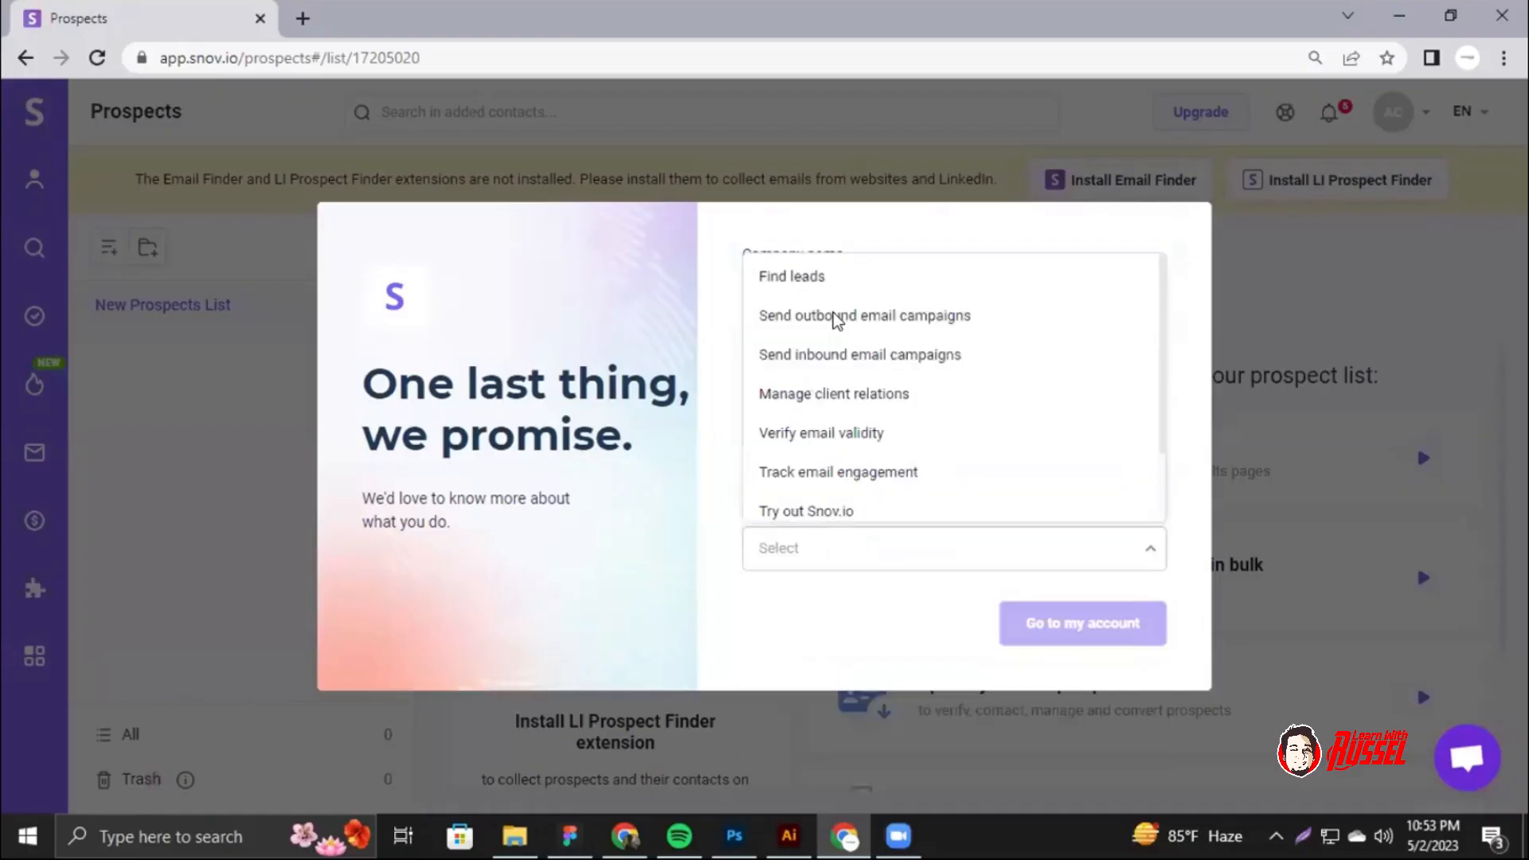
{"action": "left_click", "coordinate": [833, 278]}
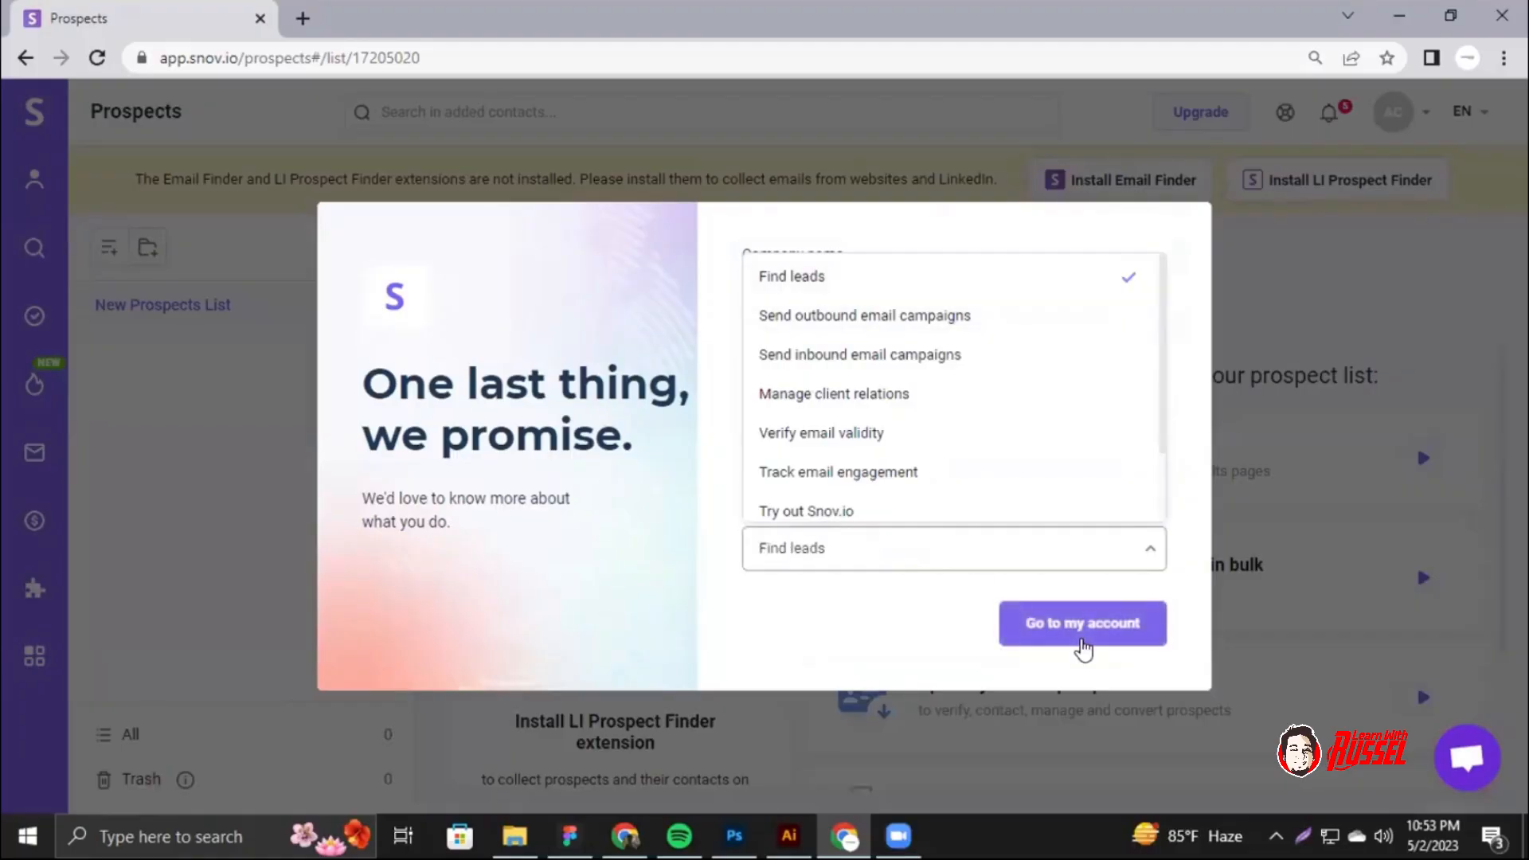
{"action": "left_click", "coordinate": [1082, 631]}
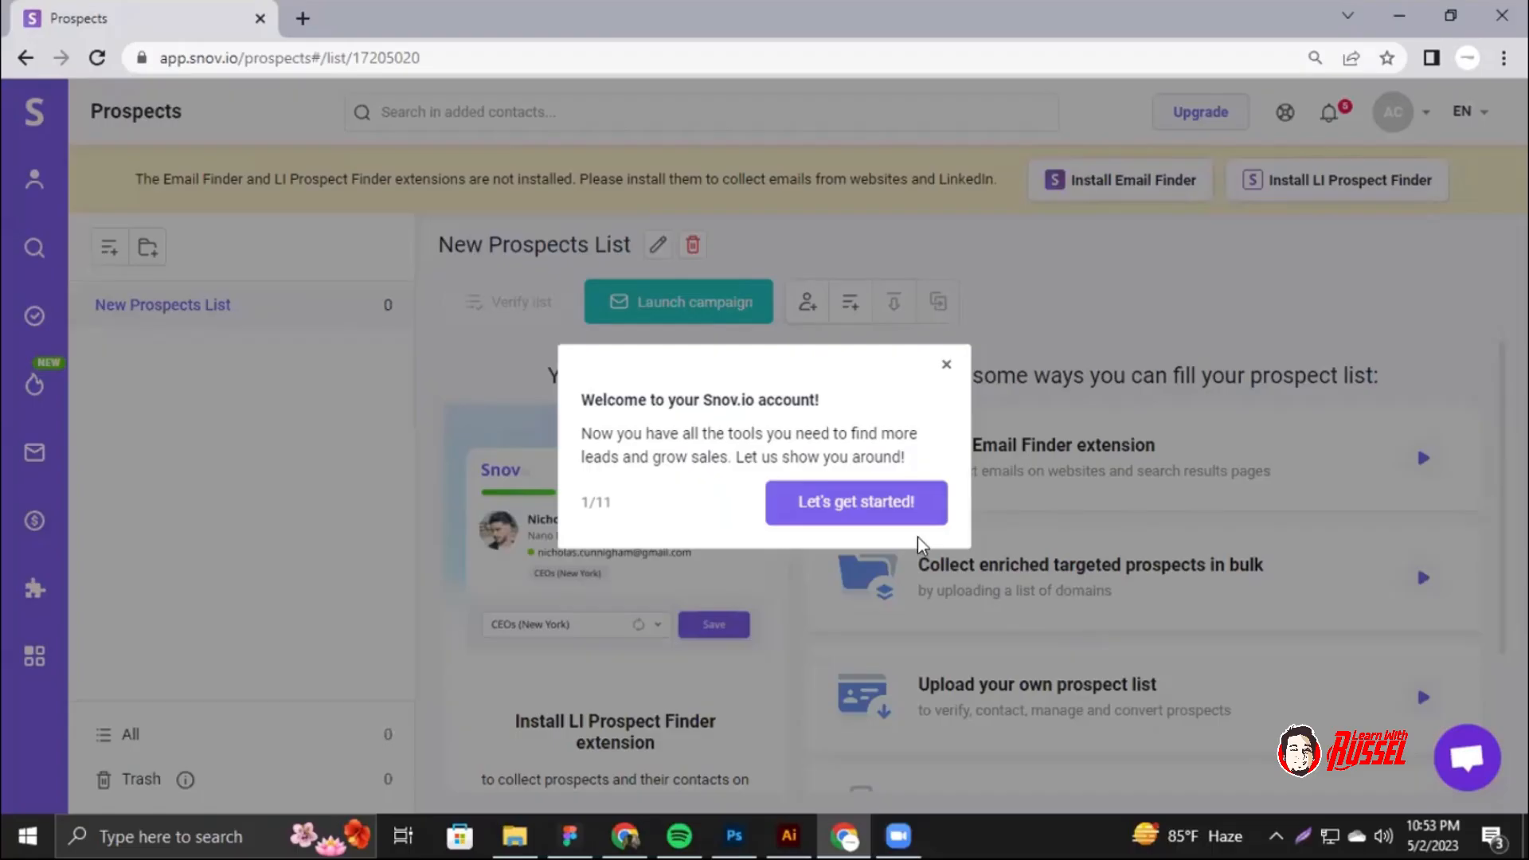
Start the welcome tour and close it at the Prospects and companies stop
{"action": "left_click", "coordinate": [877, 486]}
{"action": "left_click", "coordinate": [877, 484]}
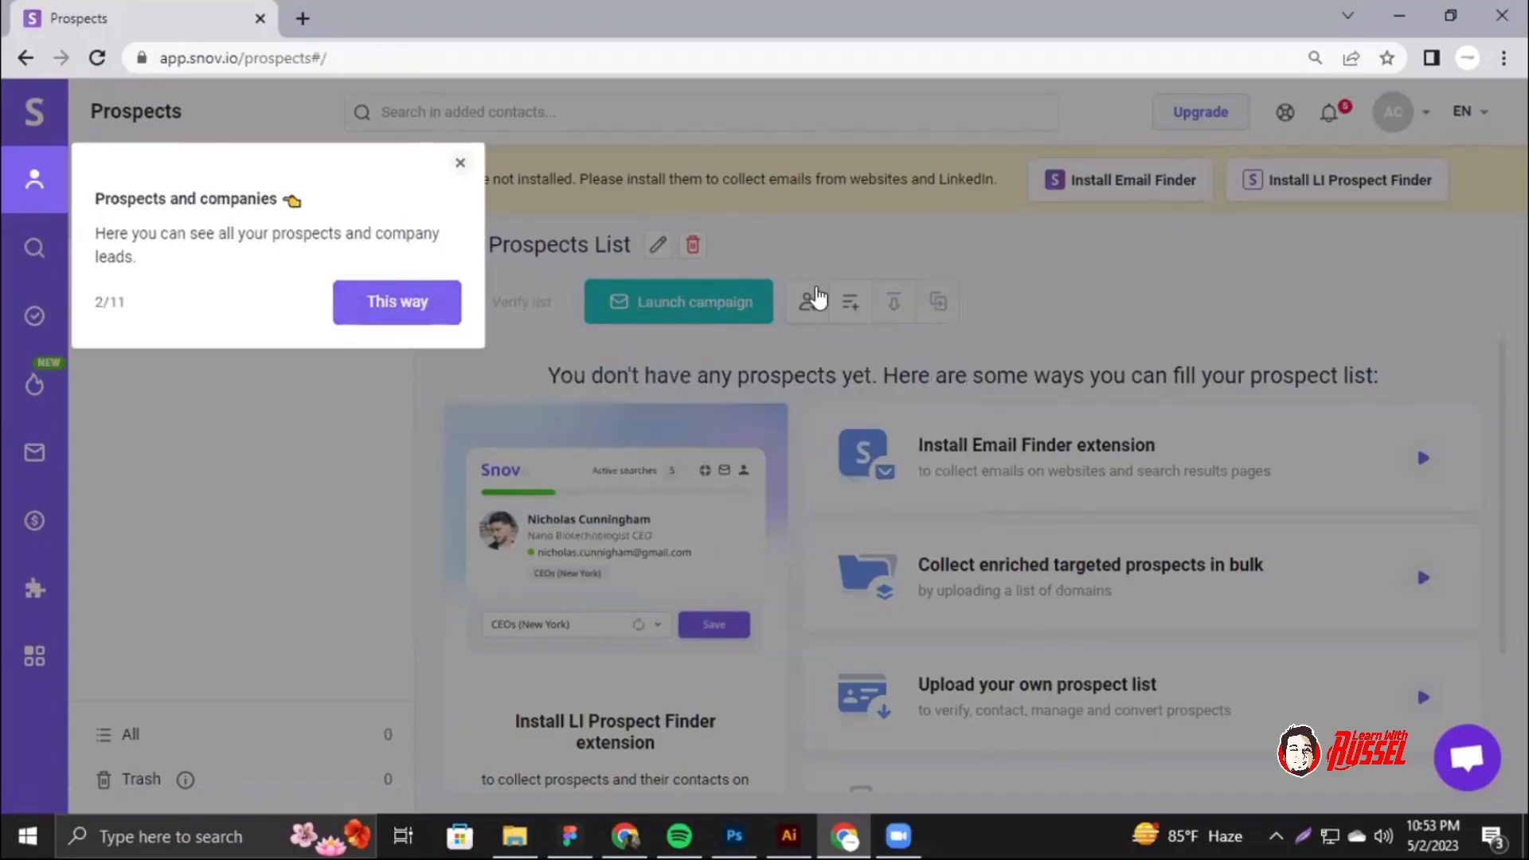
{"action": "left_click", "coordinate": [461, 162]}
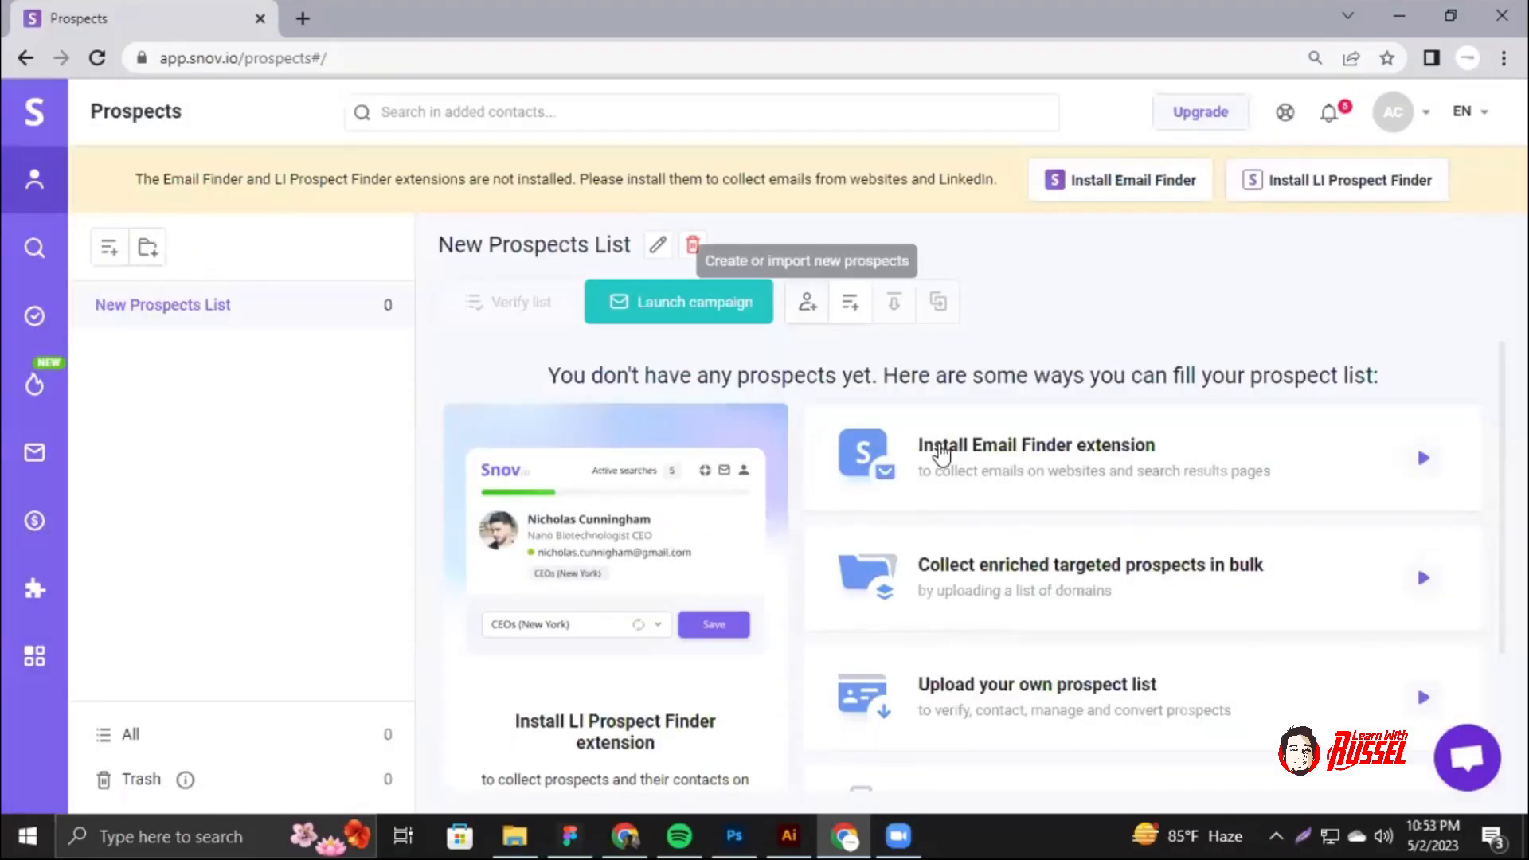
Examine the available ways to fill the new prospects list on the Prospects page
{"action": "scroll", "coordinate": [948, 442], "scroll_direction": "down", "scroll_amount": 3}
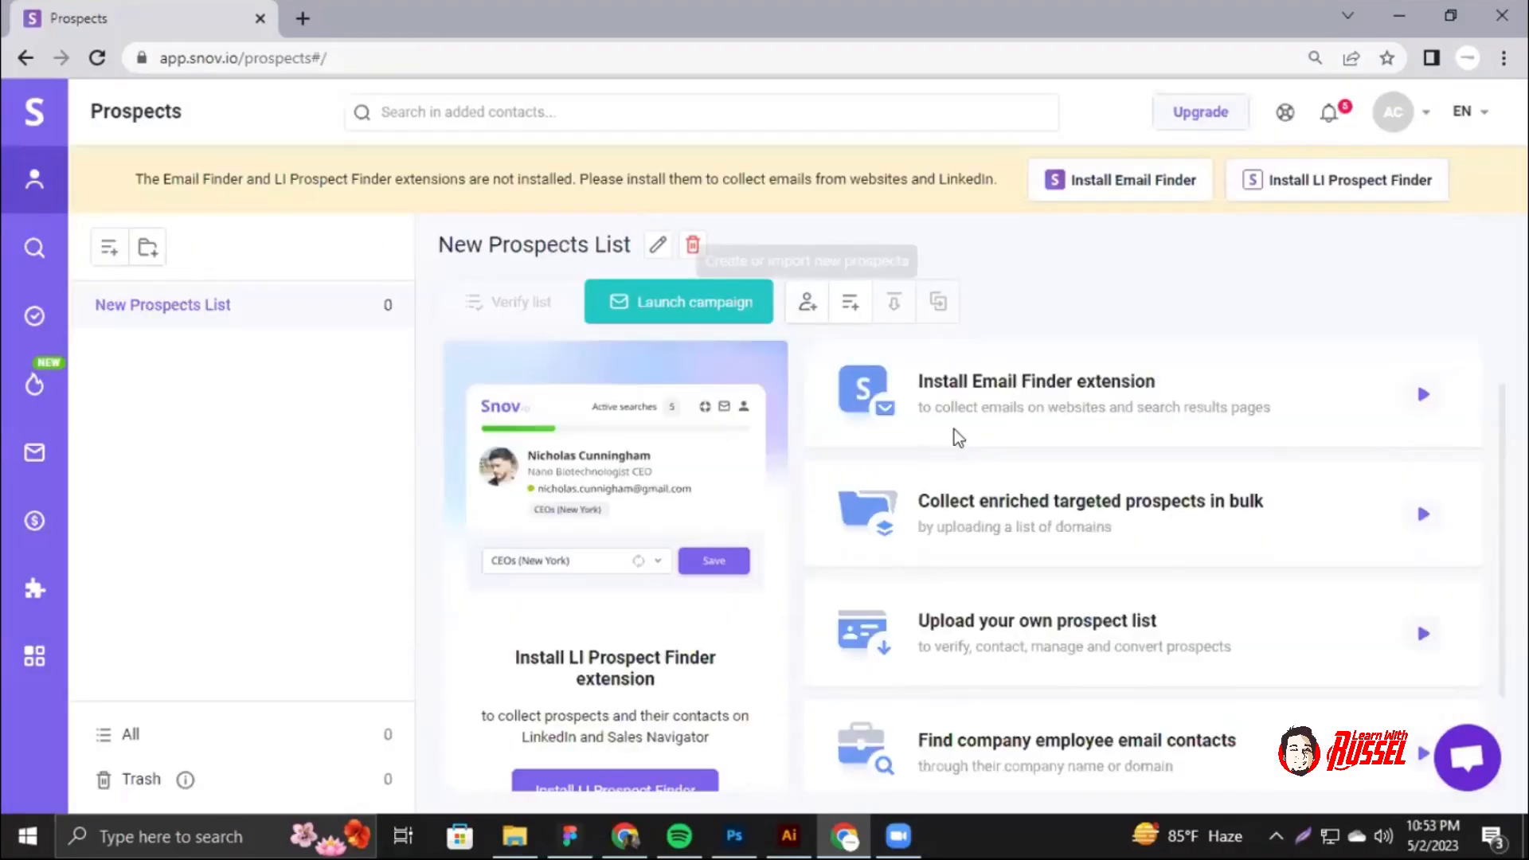
{"action": "scroll", "coordinate": [779, 447], "scroll_direction": "up", "scroll_amount": 2}
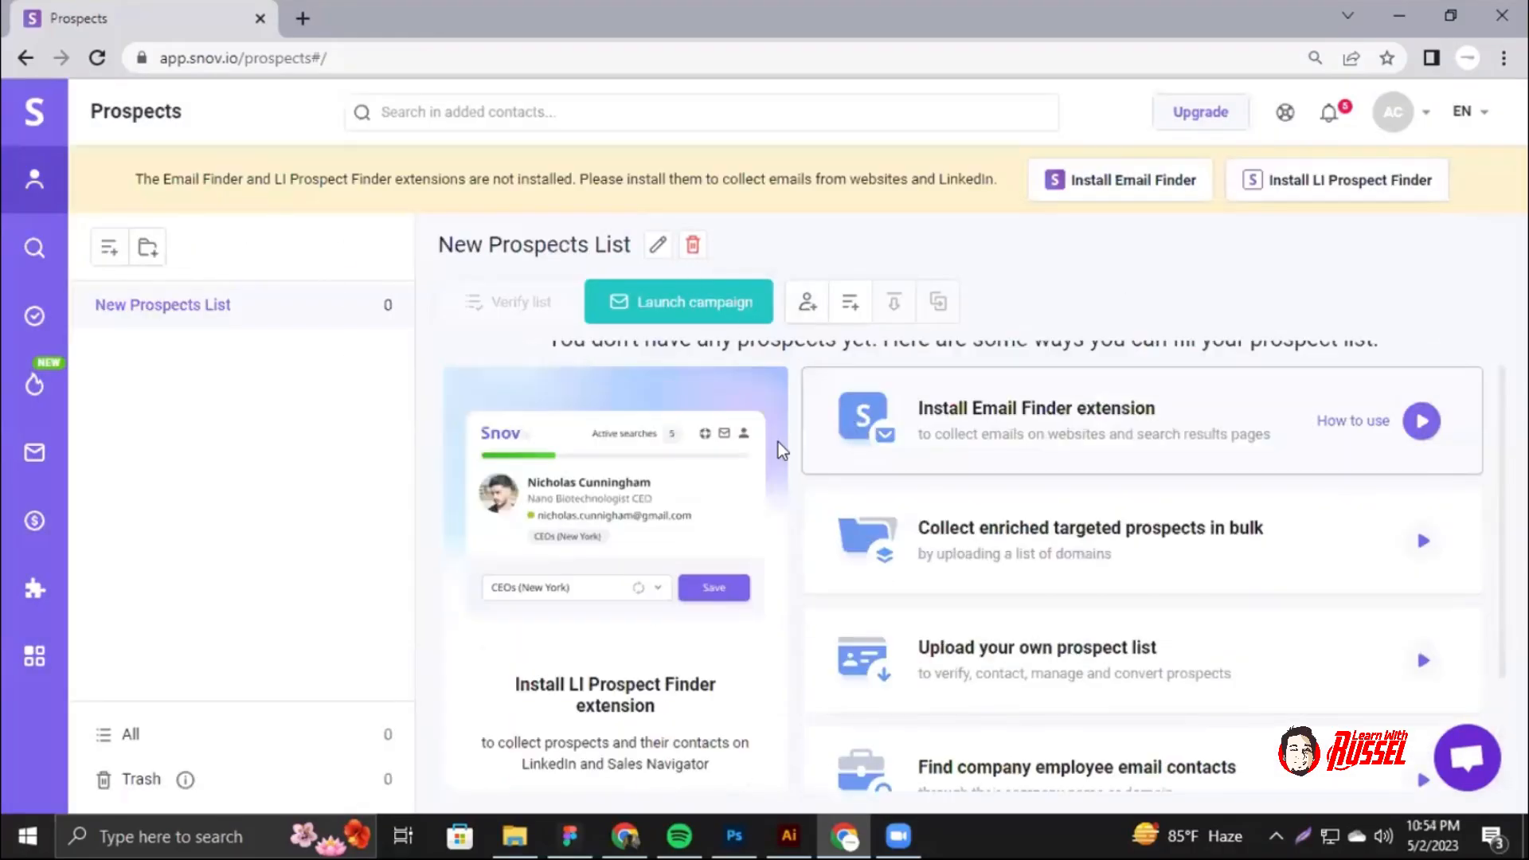
{"action": "scroll", "coordinate": [779, 444], "scroll_direction": "down", "scroll_amount": 2}
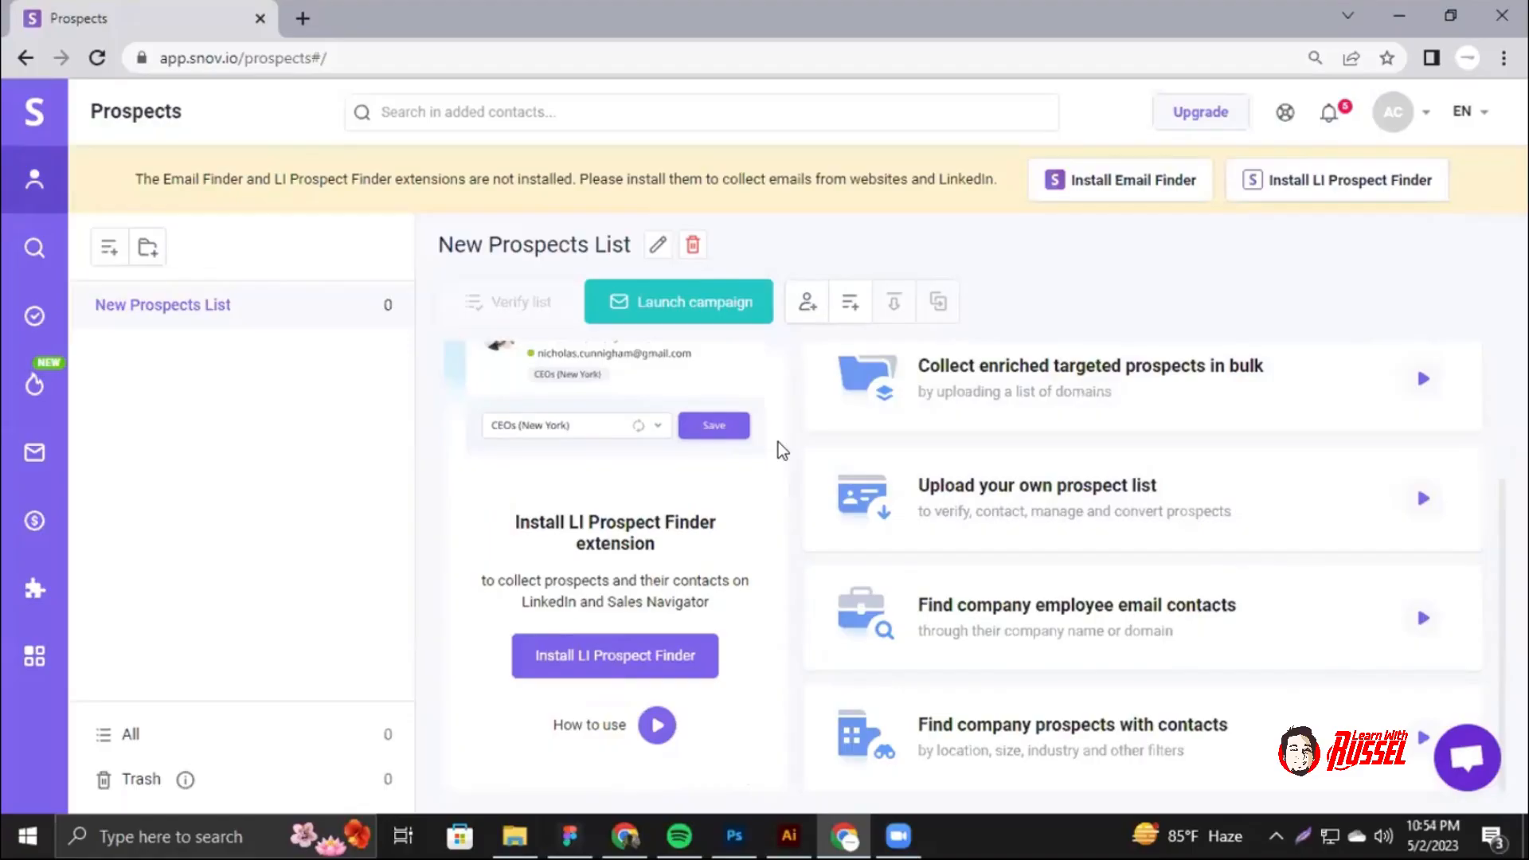
{"action": "scroll", "coordinate": [778, 442], "scroll_direction": "up", "scroll_amount": 3}
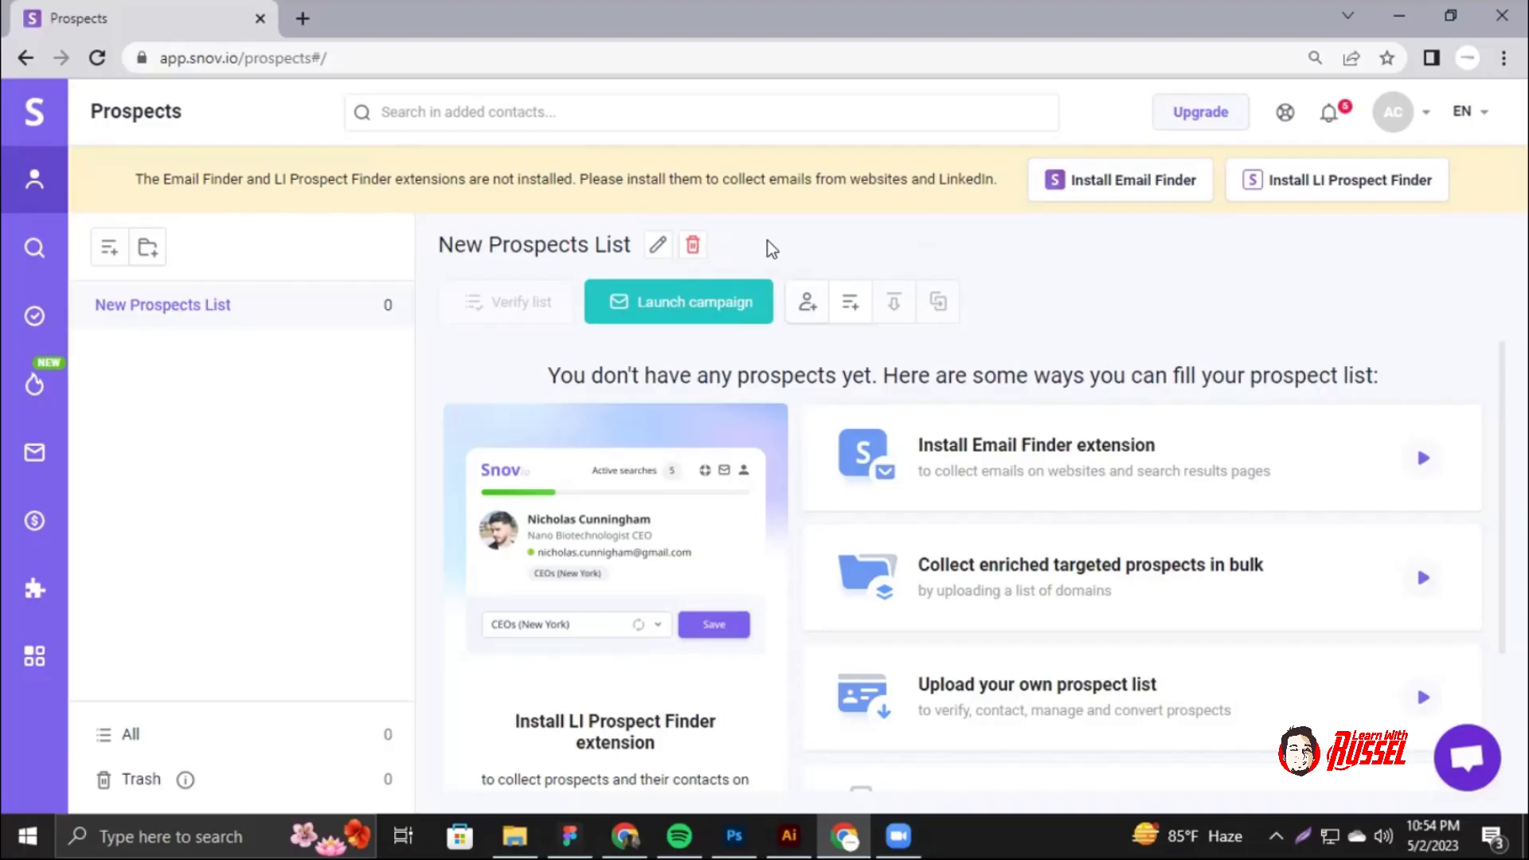
{"action": "scroll", "coordinate": [731, 399], "scroll_direction": "down", "scroll_amount": 3}
{"action": "scroll", "coordinate": [849, 215], "scroll_direction": "up", "scroll_amount": 3}
{"action": "scroll", "coordinate": [1143, 302], "scroll_direction": "down", "scroll_amount": 3}
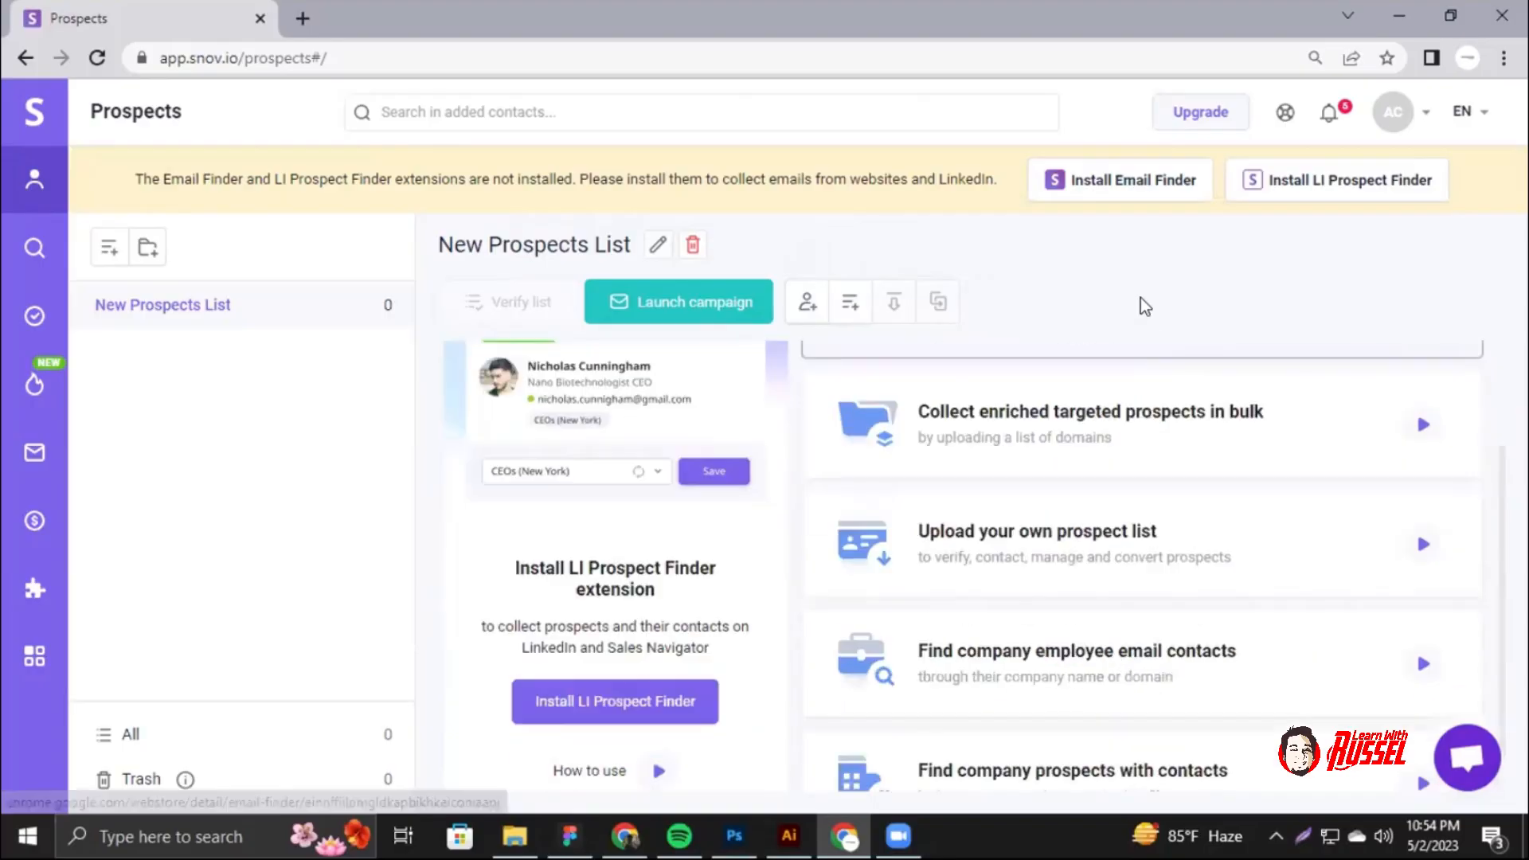
{"action": "scroll", "coordinate": [1144, 303], "scroll_direction": "up", "scroll_amount": 1}
{"action": "scroll", "coordinate": [1142, 300], "scroll_direction": "up", "scroll_amount": 1}
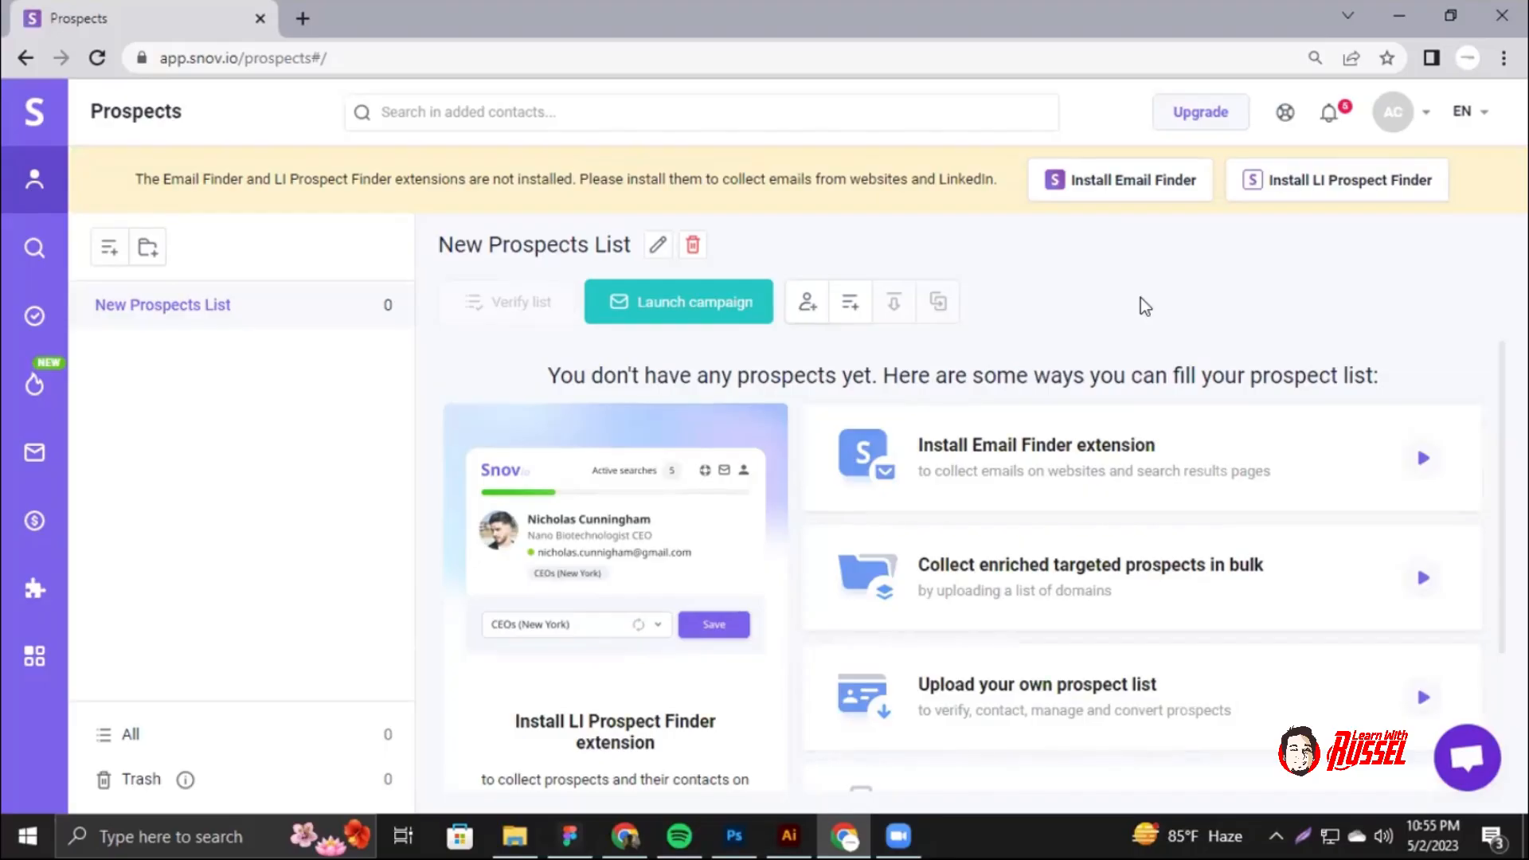
{"action": "left_click", "coordinate": [12, 390]}
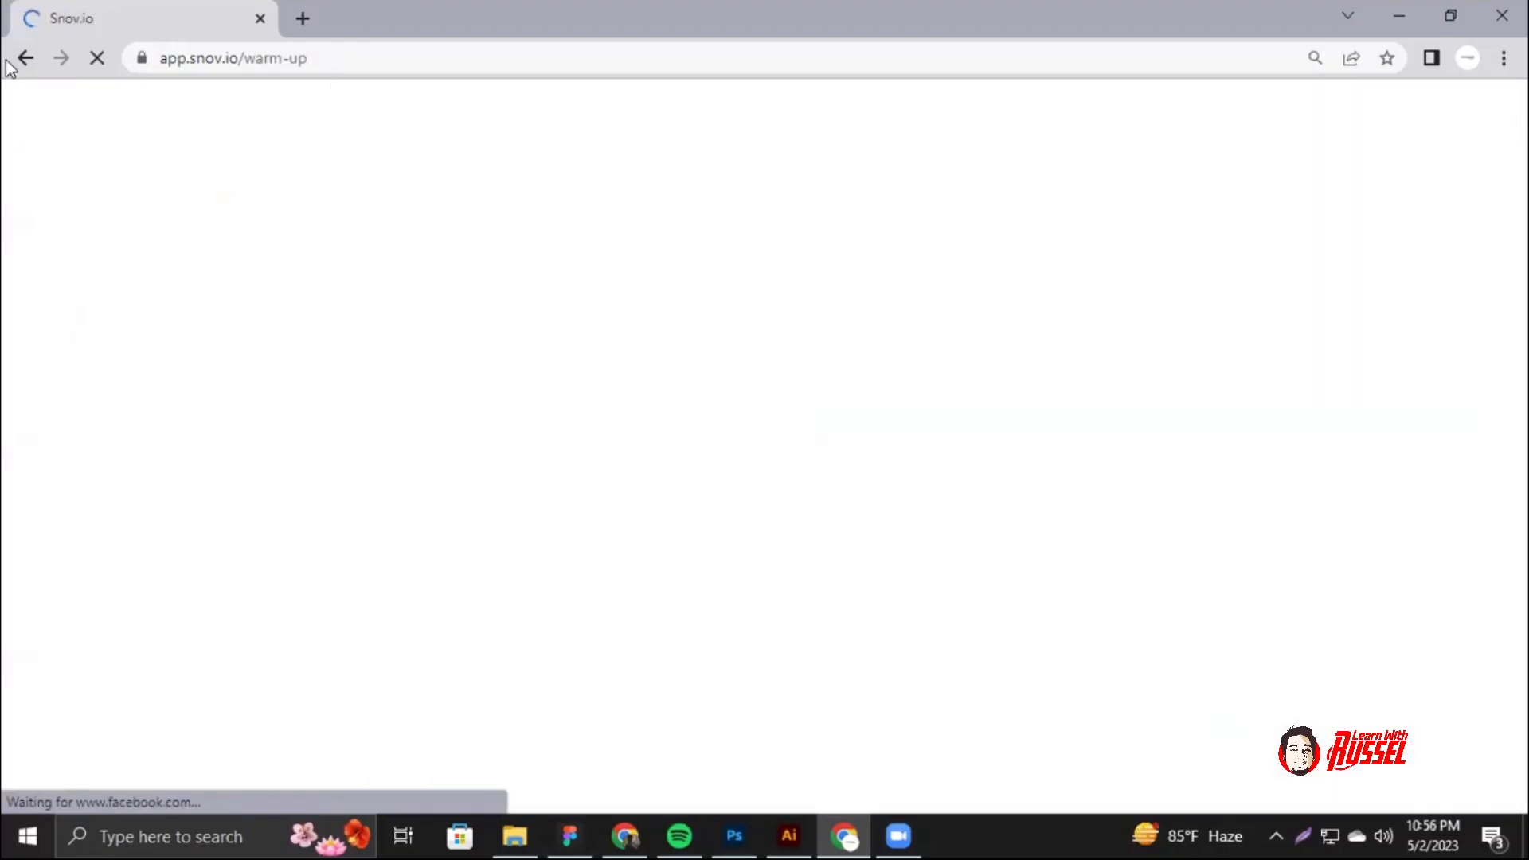
{"action": "left_click", "coordinate": [14, 62]}
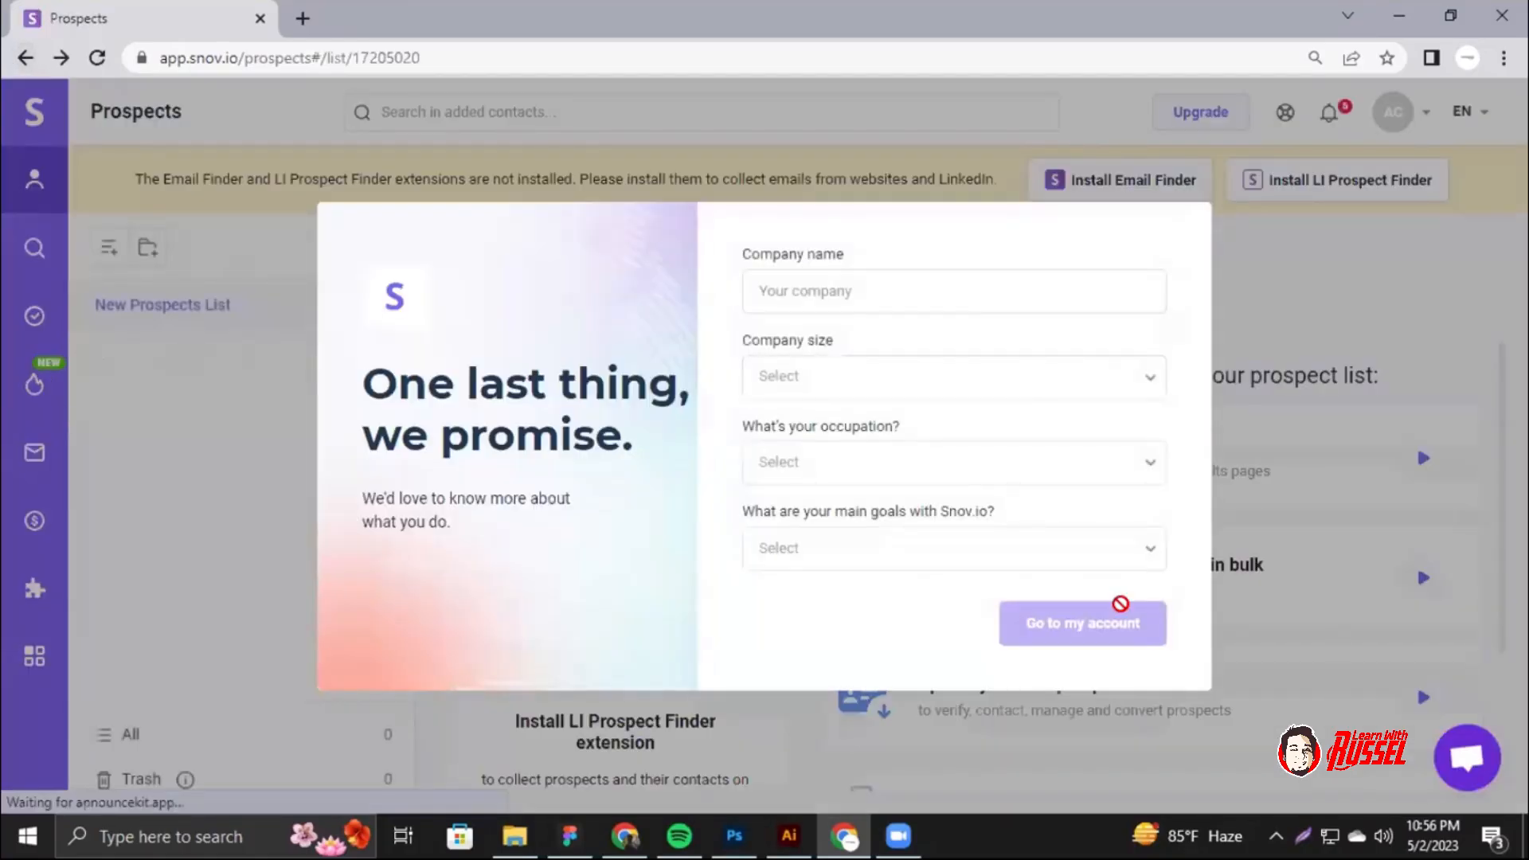
{"action": "left_click", "coordinate": [897, 300]}
{"action": "type", "text": "crea"}
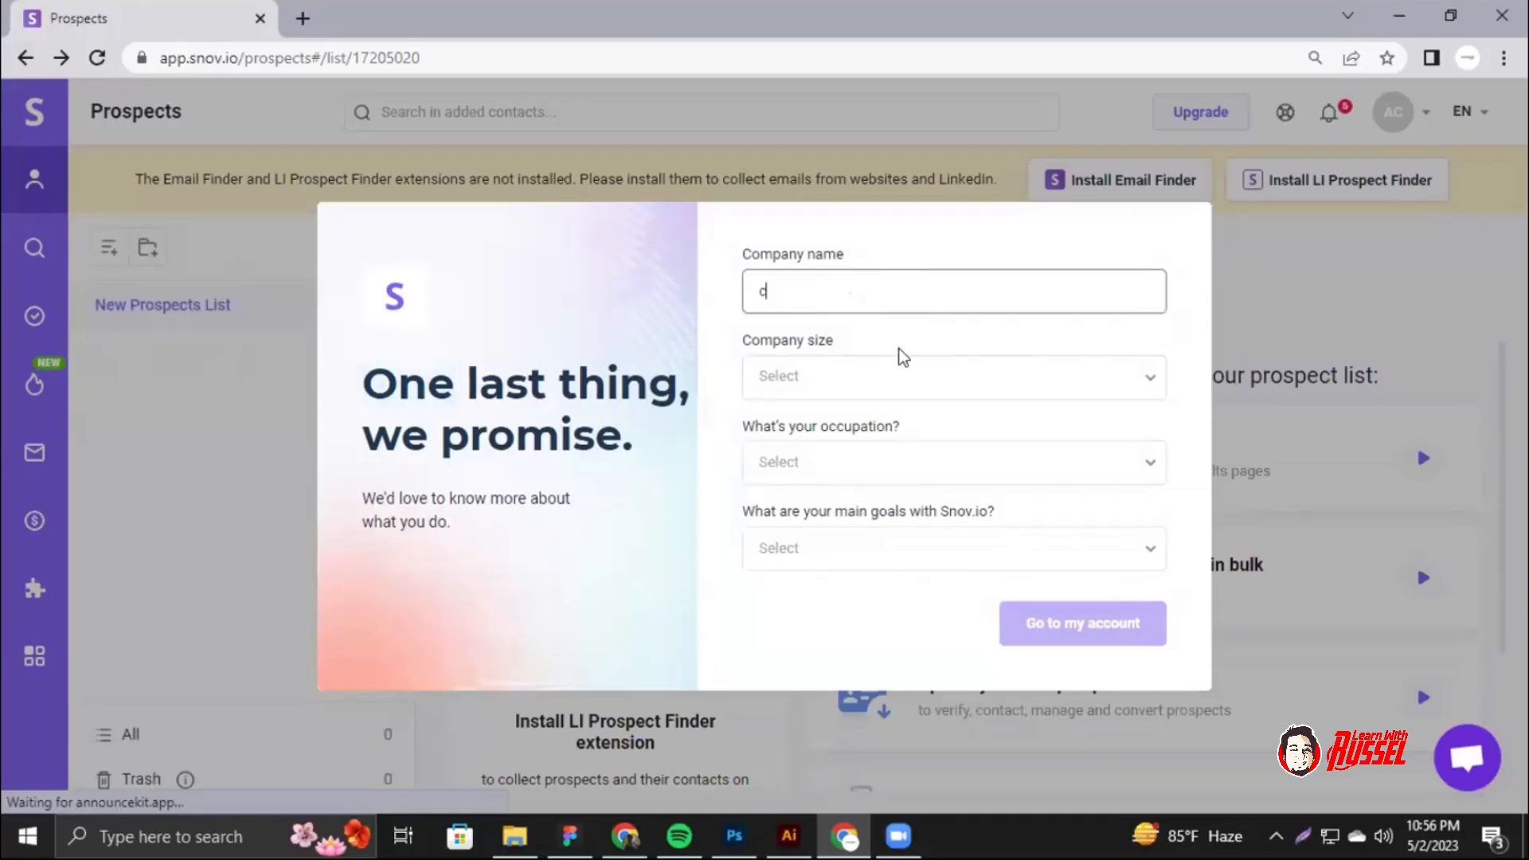
{"action": "type", "text": "v"}
{"action": "left_click", "coordinate": [878, 388]}
{"action": "left_click", "coordinate": [838, 519]}
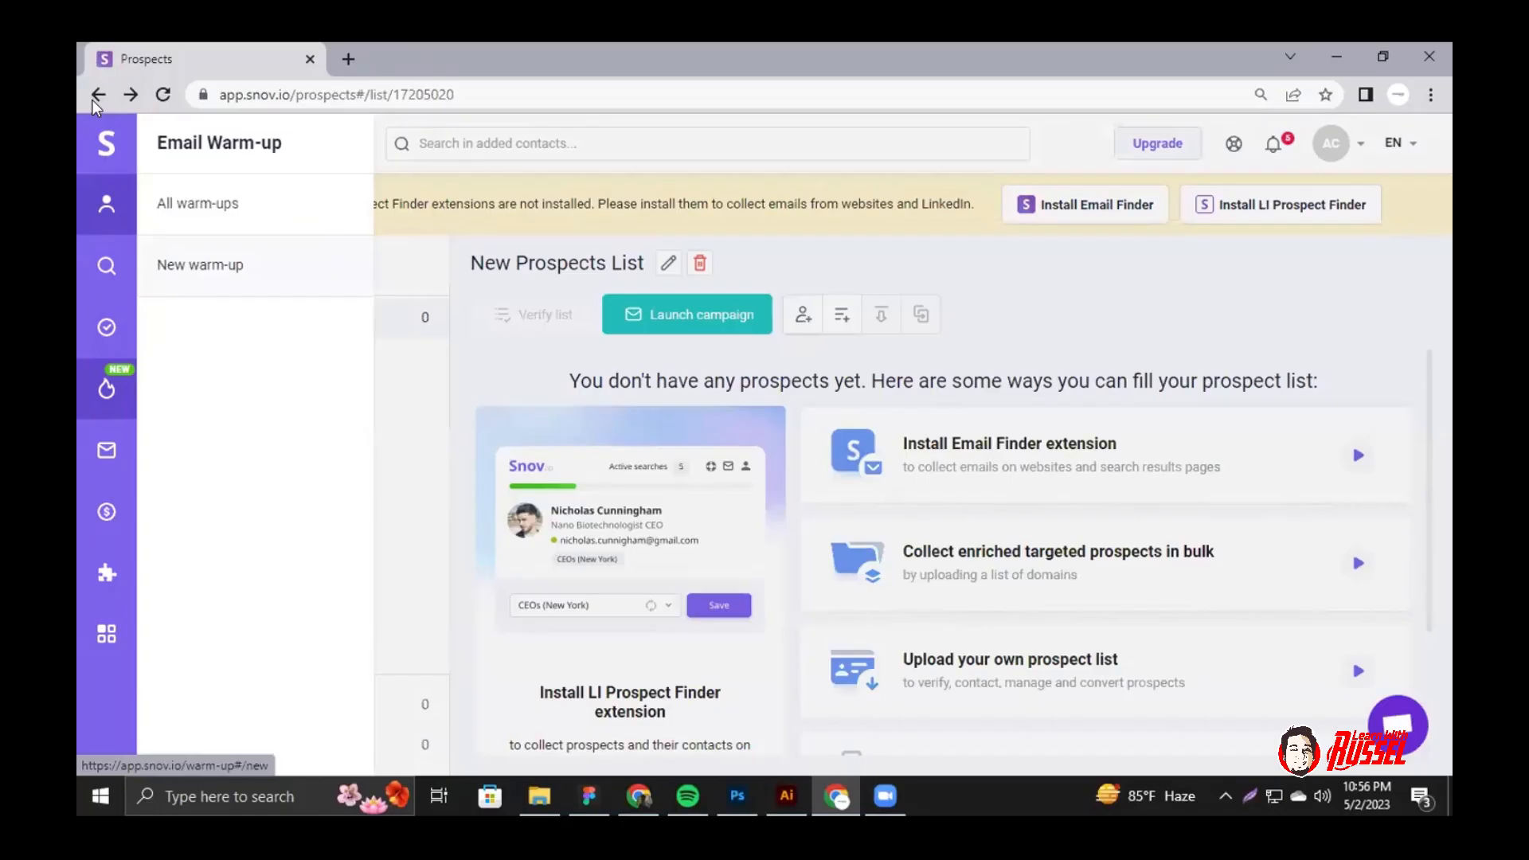
{"action": "left_click", "coordinate": [25, 57]}
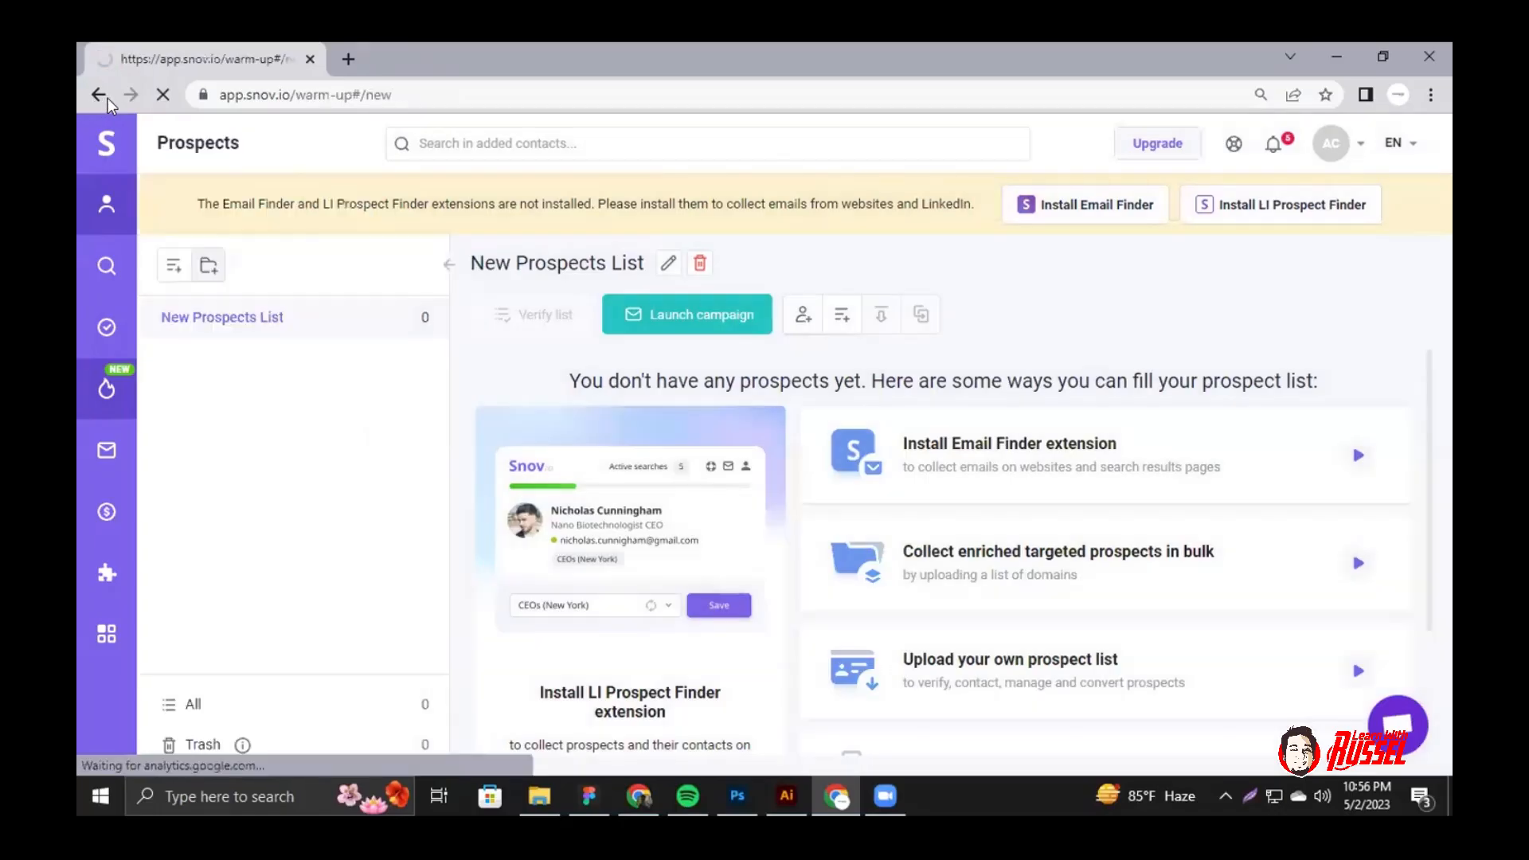
{"action": "left_click", "coordinate": [99, 94]}
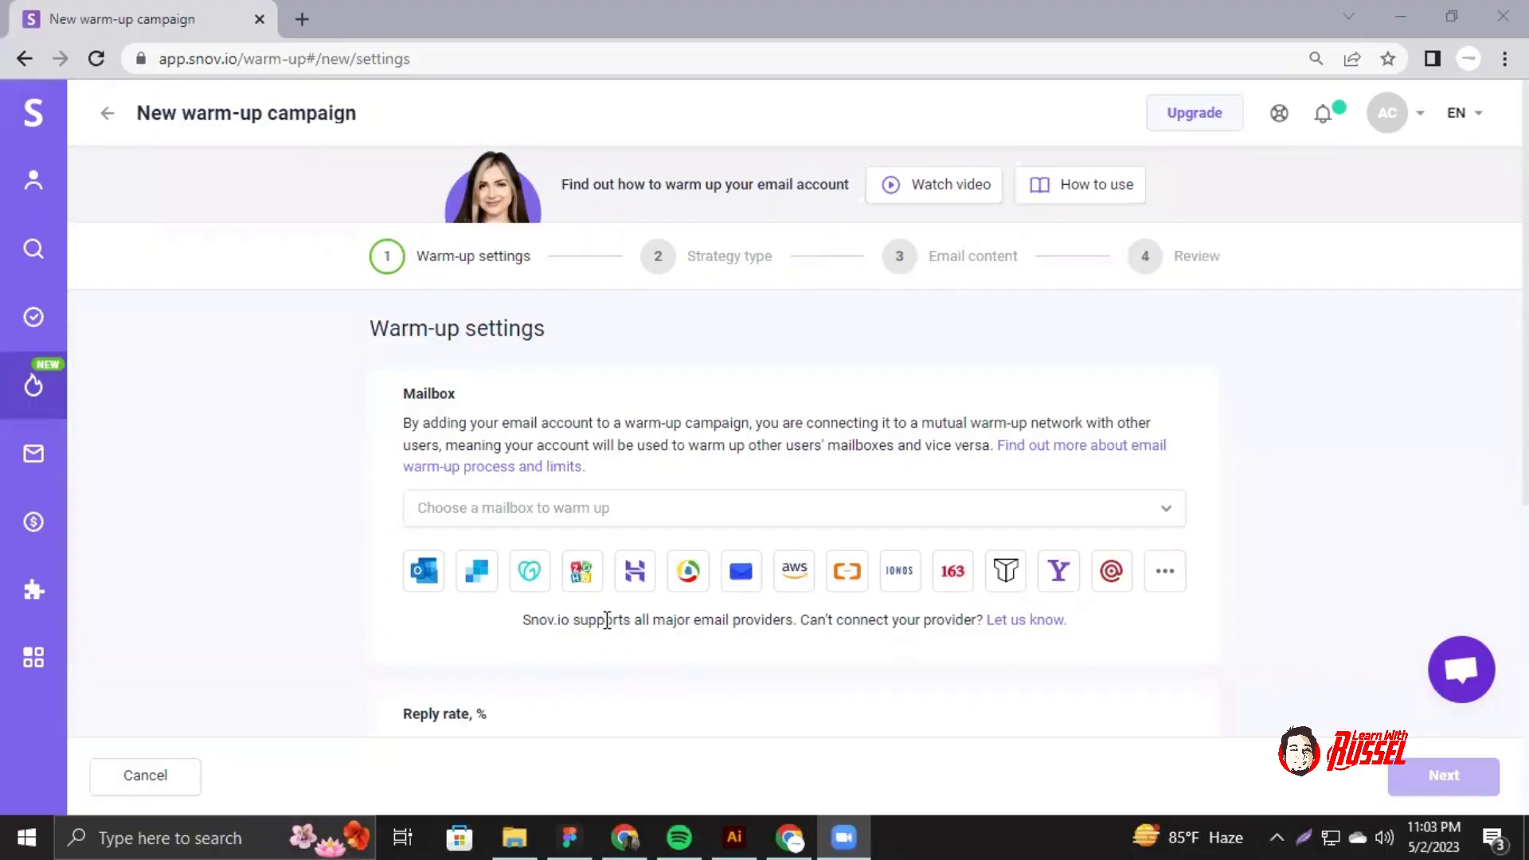
Start adding a new mailbox in the settings of the new warm-up campaign
{"action": "mouse_move", "coordinate": [12, 403]}
{"action": "left_click", "coordinate": [755, 522]}
{"action": "left_click", "coordinate": [756, 526]}
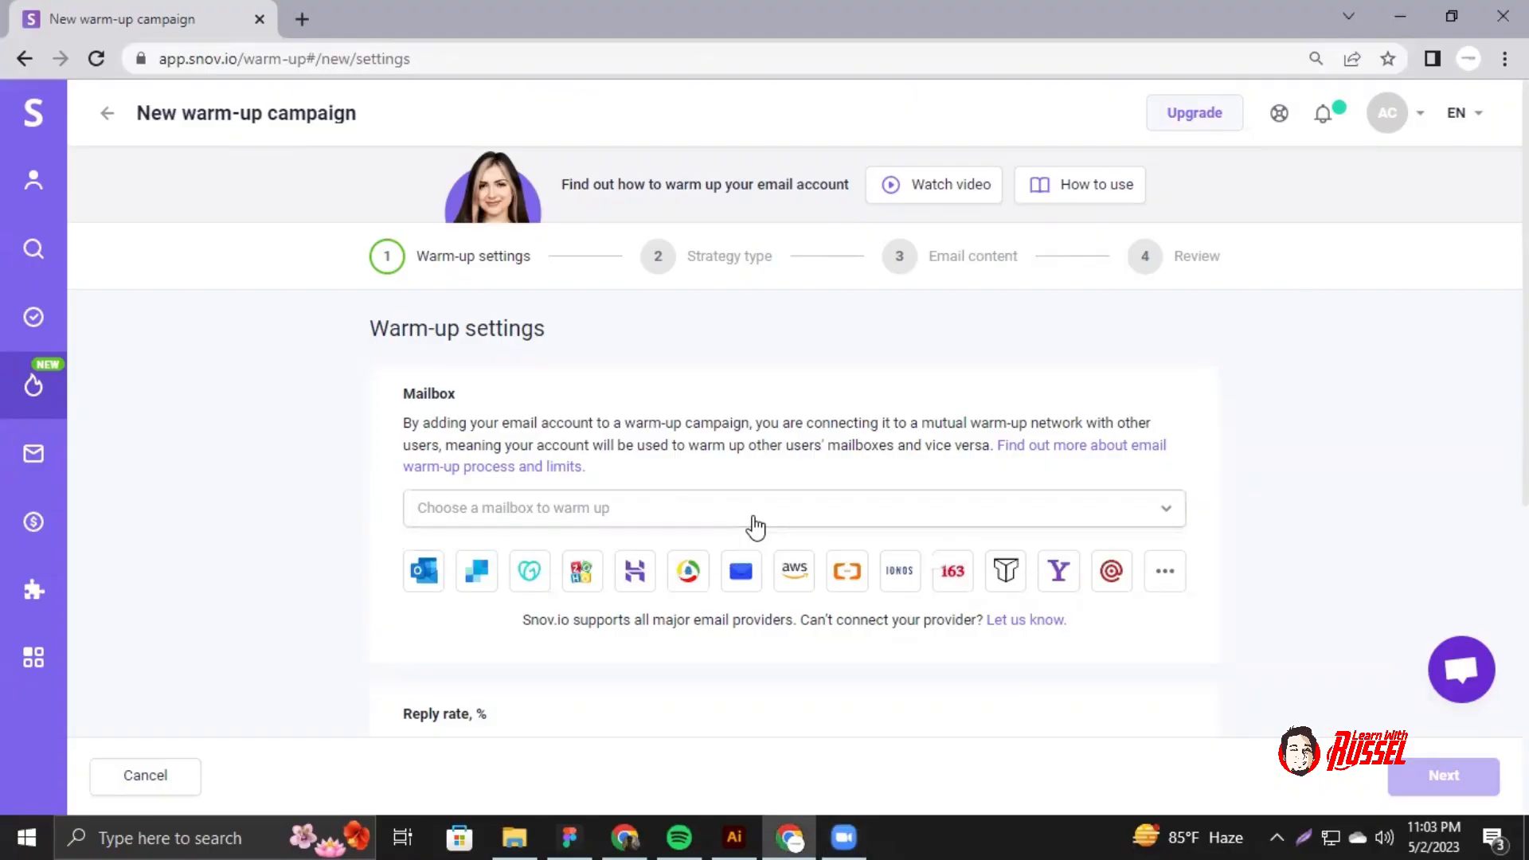
{"action": "left_click", "coordinate": [755, 525]}
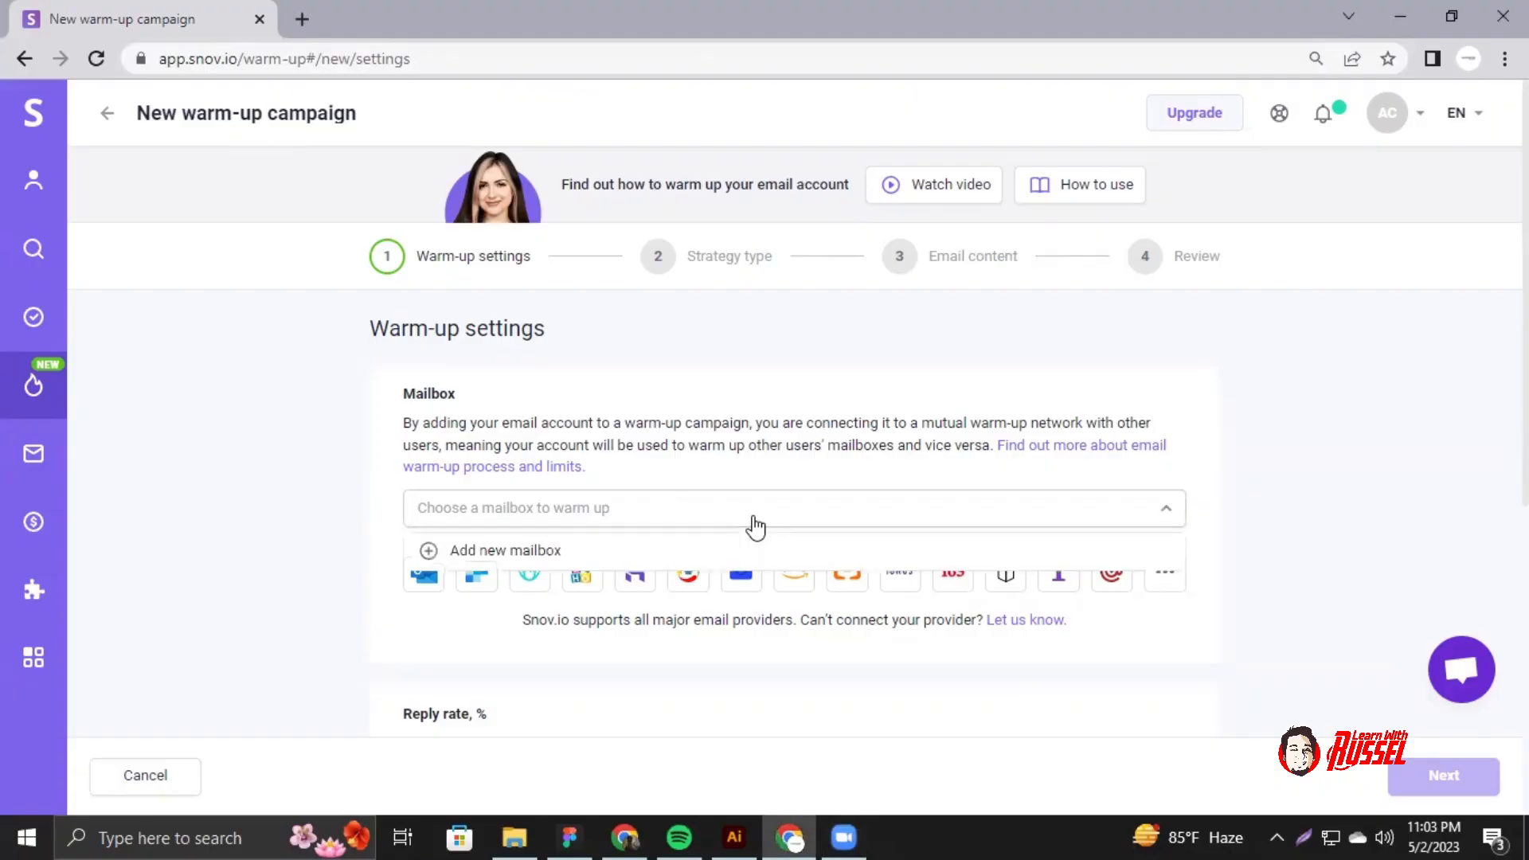
{"action": "left_click", "coordinate": [516, 557]}
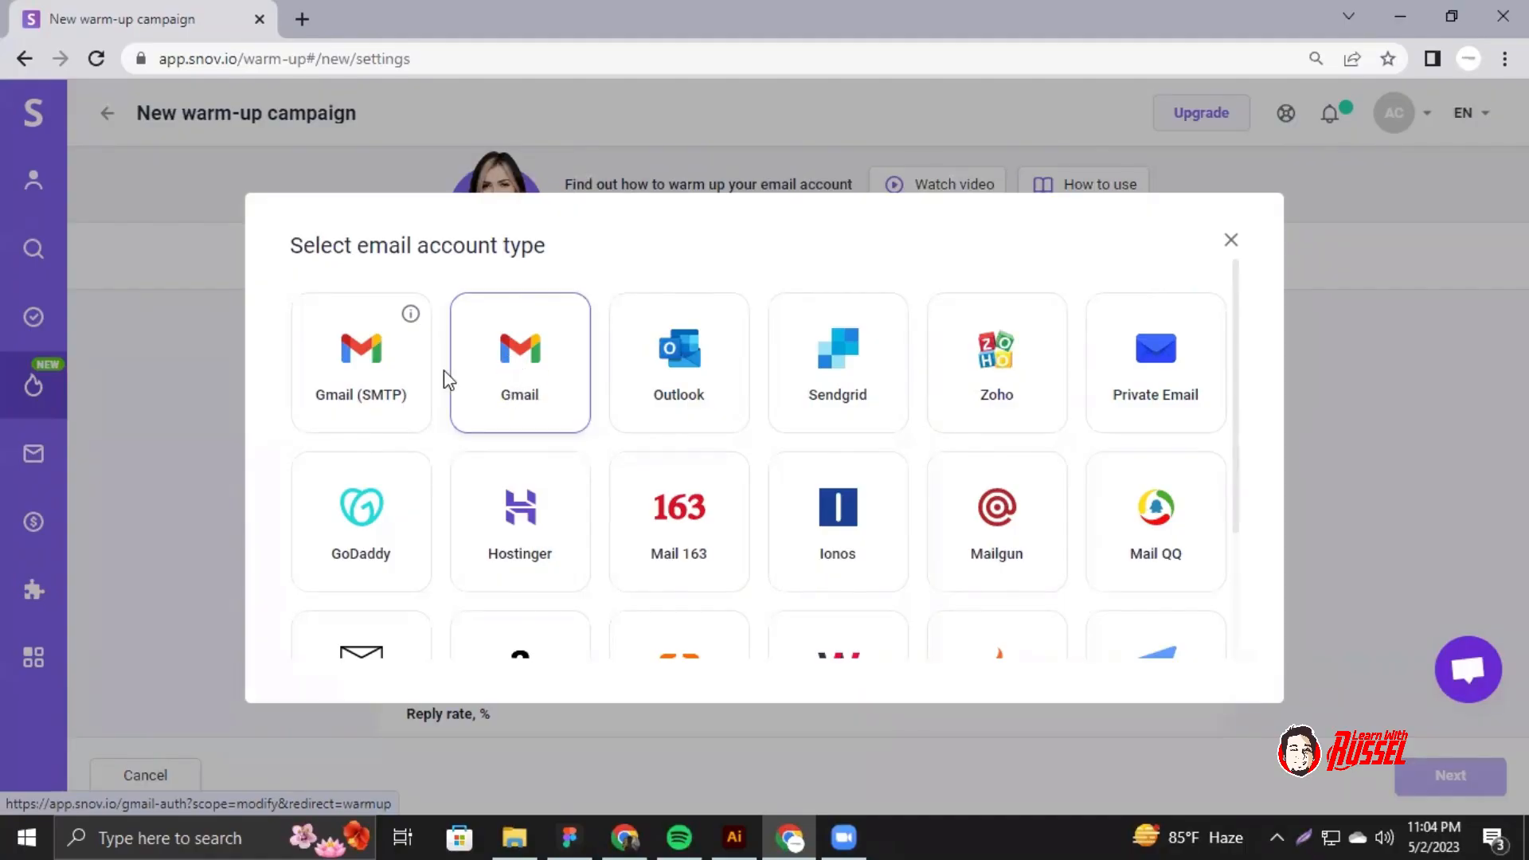
Connect the Gmail mailbox by granting Snovio access to the Google account, and start its reconnection for warm-up with an app password
{"action": "left_click", "coordinate": [535, 366]}
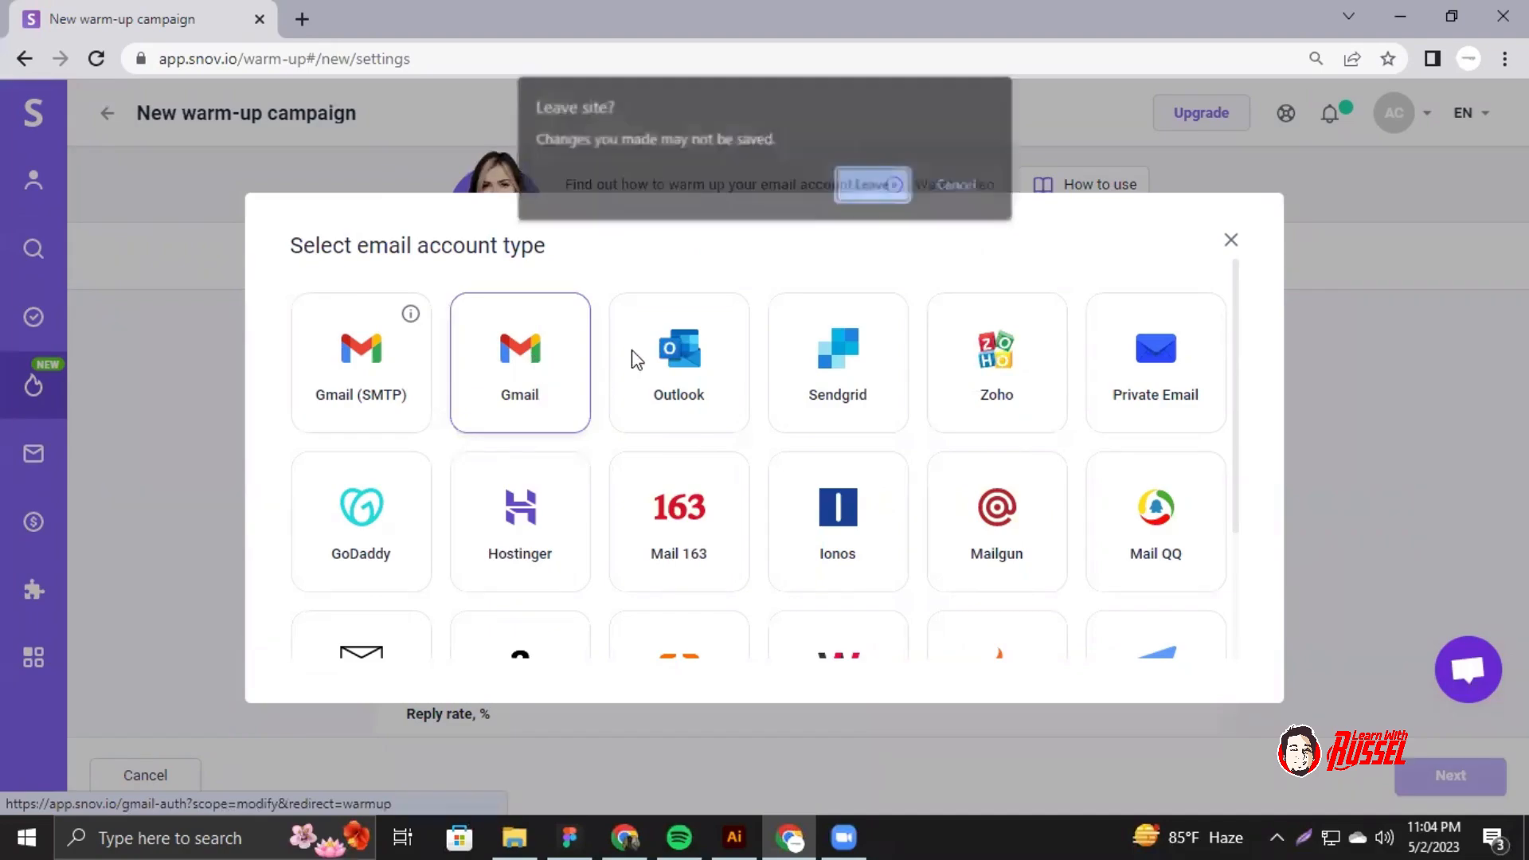
{"action": "left_click", "coordinate": [859, 175]}
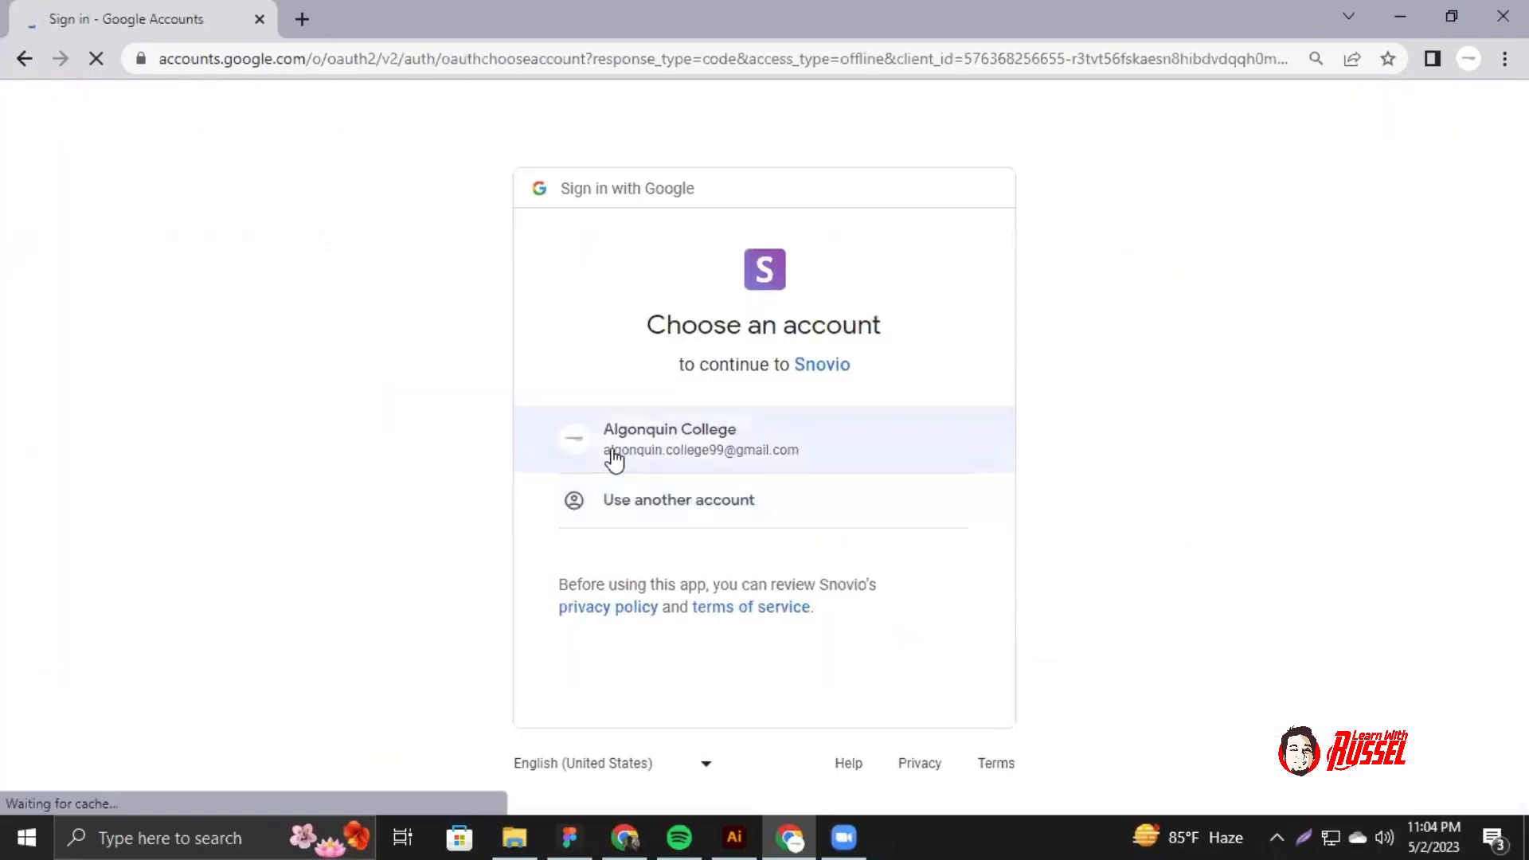
{"action": "left_click", "coordinate": [724, 446]}
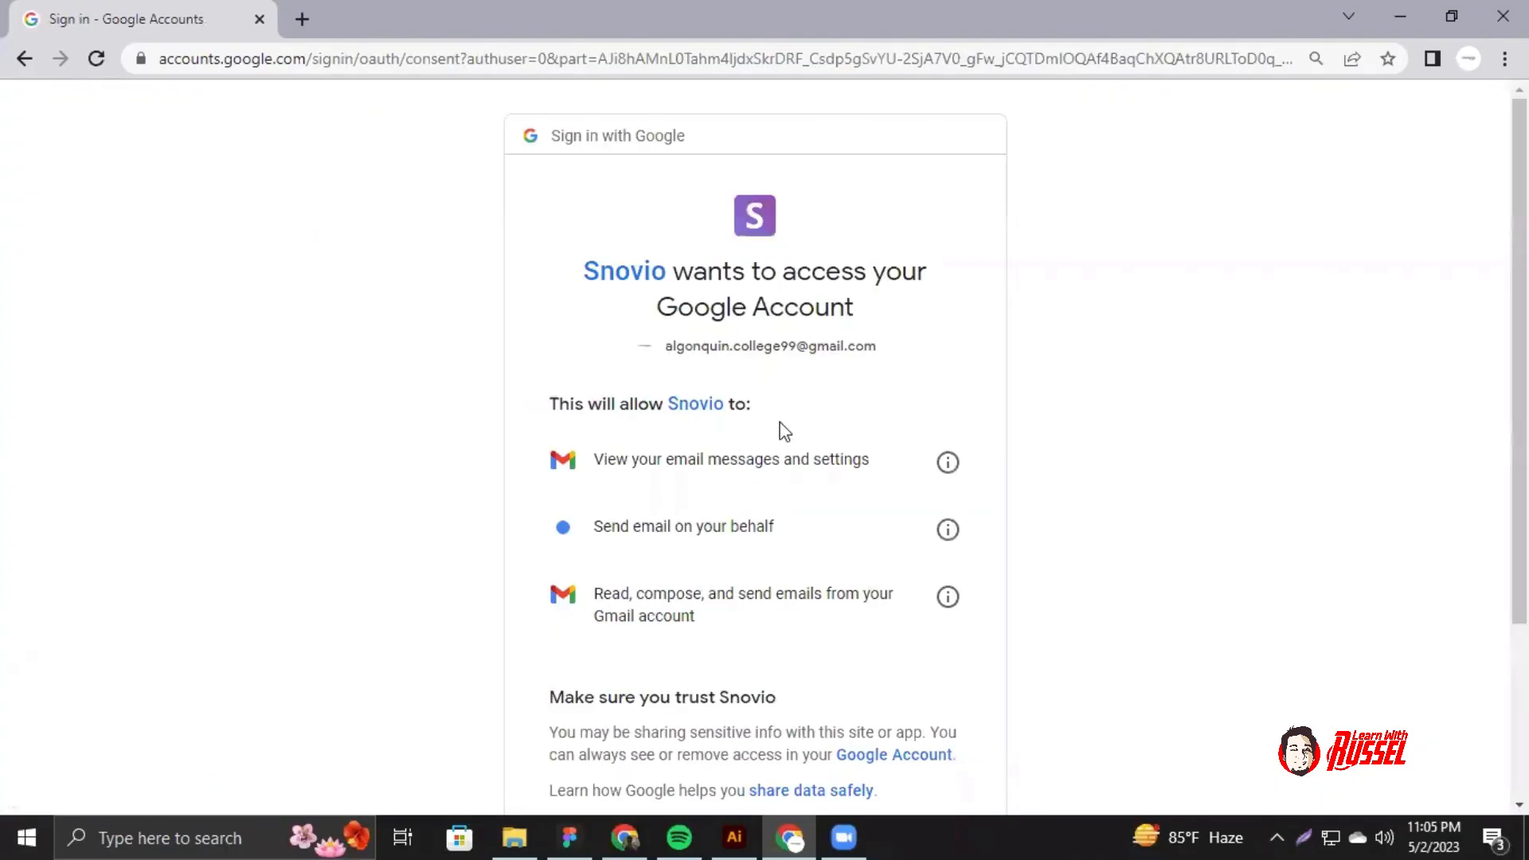
{"action": "scroll", "coordinate": [783, 418], "scroll_direction": "down", "scroll_amount": 3}
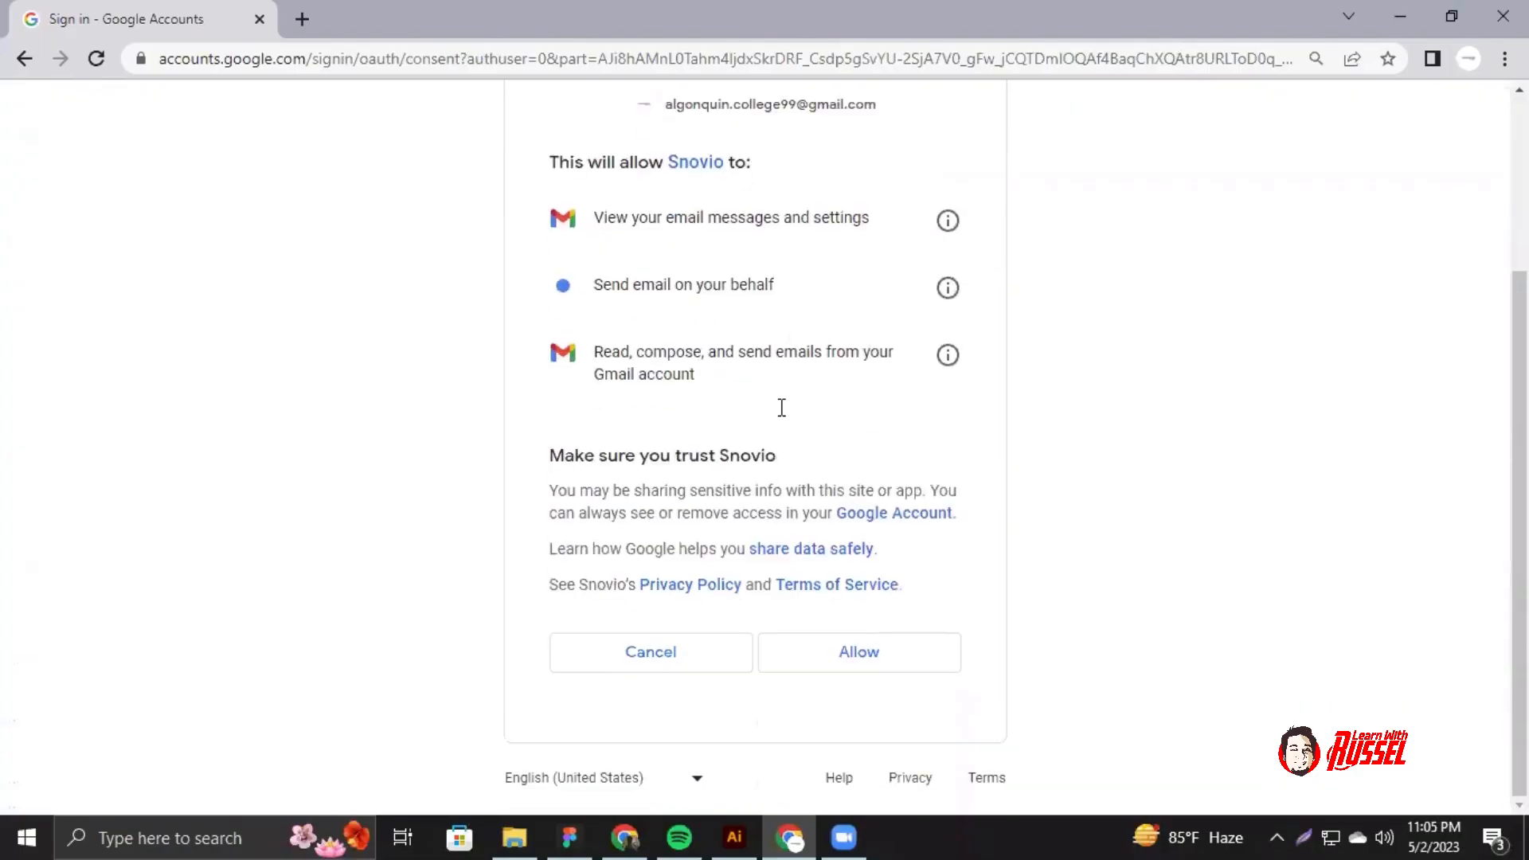
{"action": "left_click", "coordinate": [860, 653]}
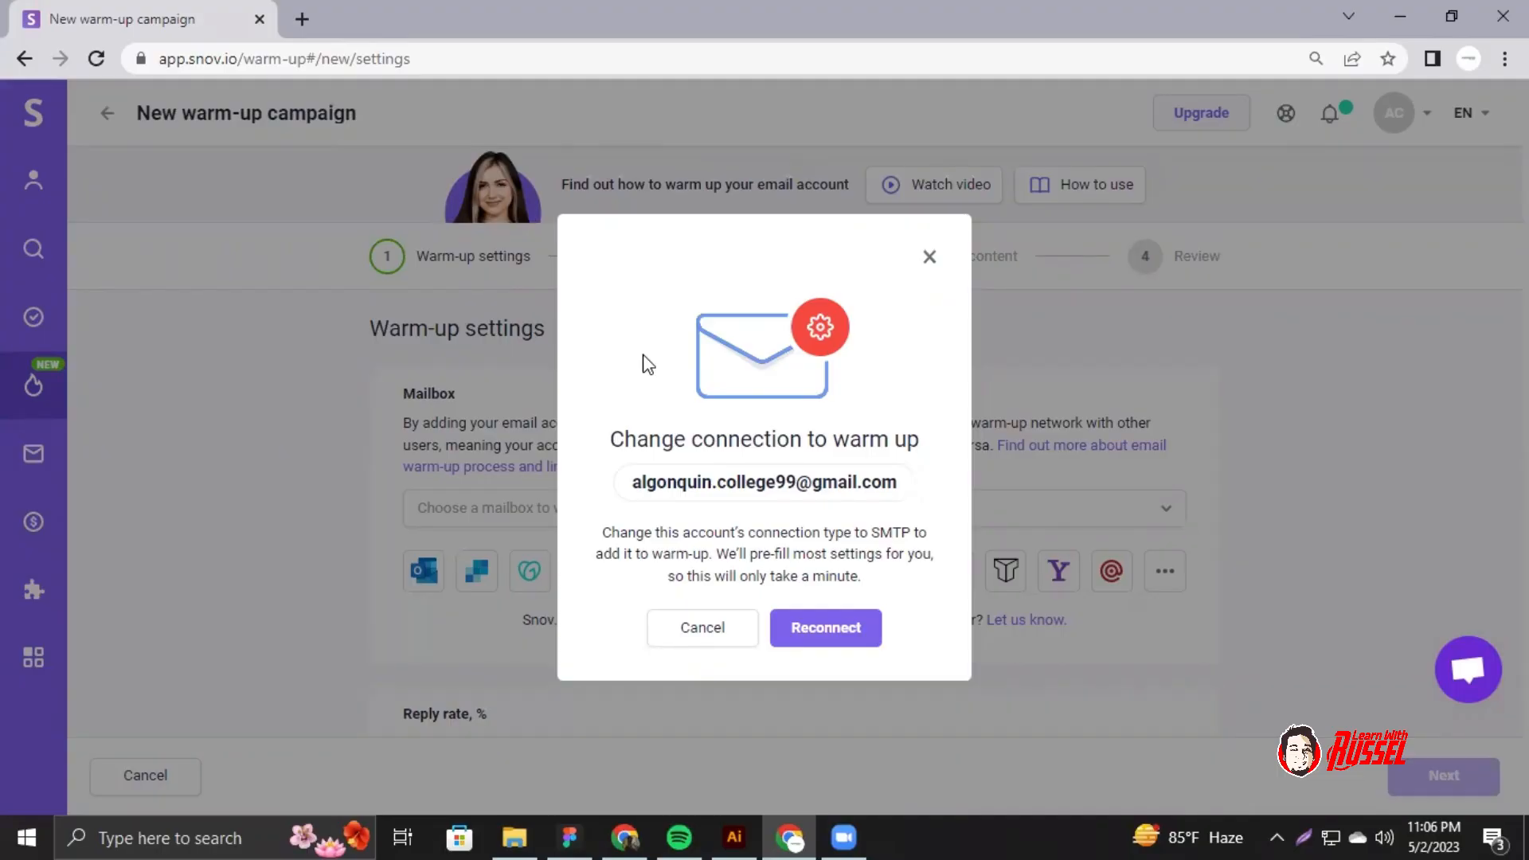
{"action": "left_click", "coordinate": [824, 630]}
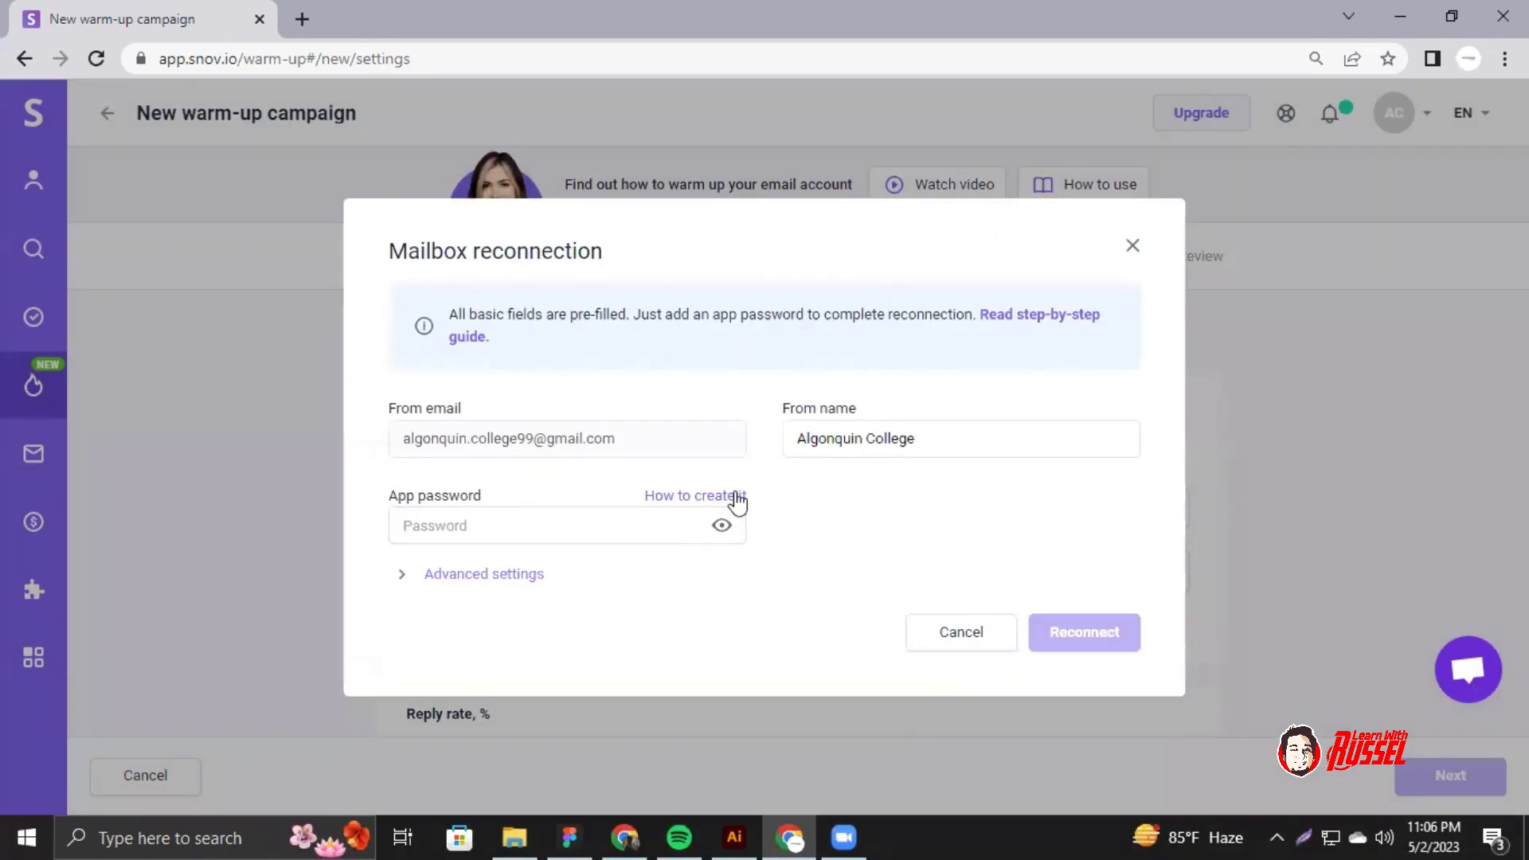
{"action": "left_click", "coordinate": [552, 536]}
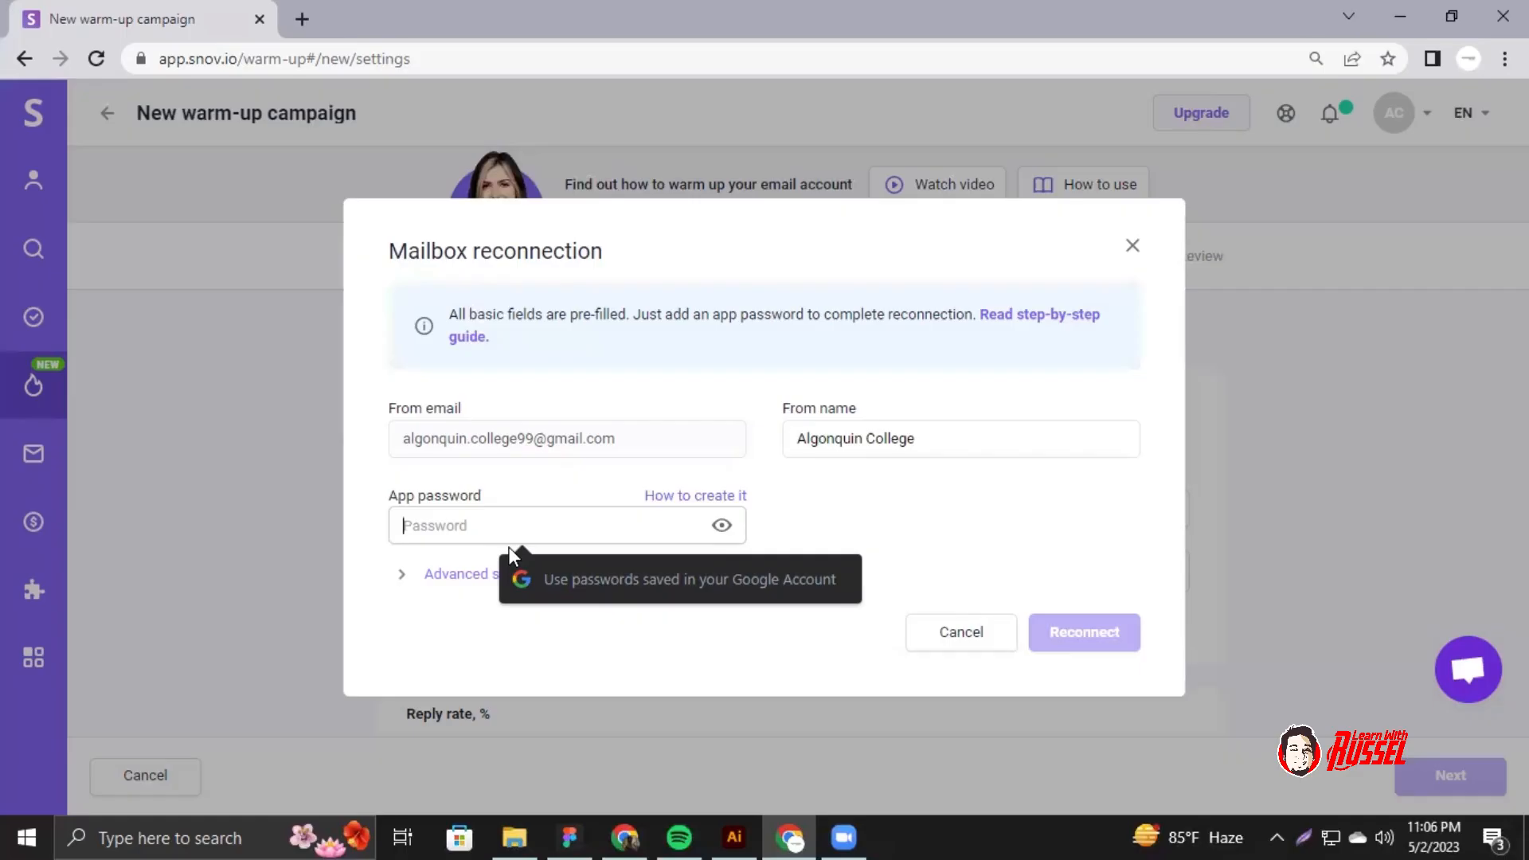
Open Gmail in a new browser tab and go from there to the Google Account management page
{"action": "key", "text": "ctrl+t"}
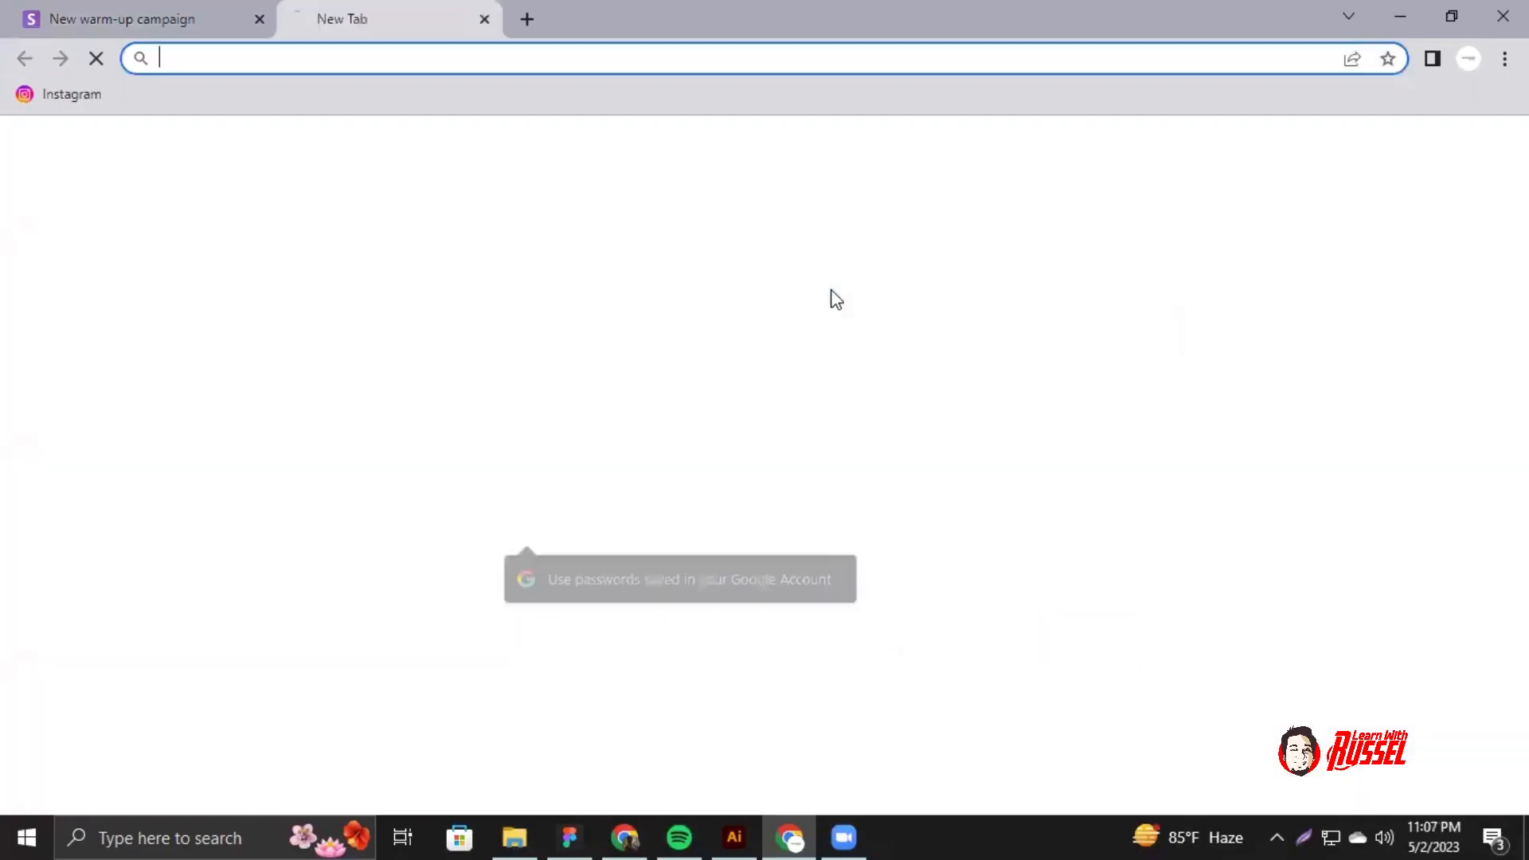
{"action": "left_click", "coordinate": [1484, 156]}
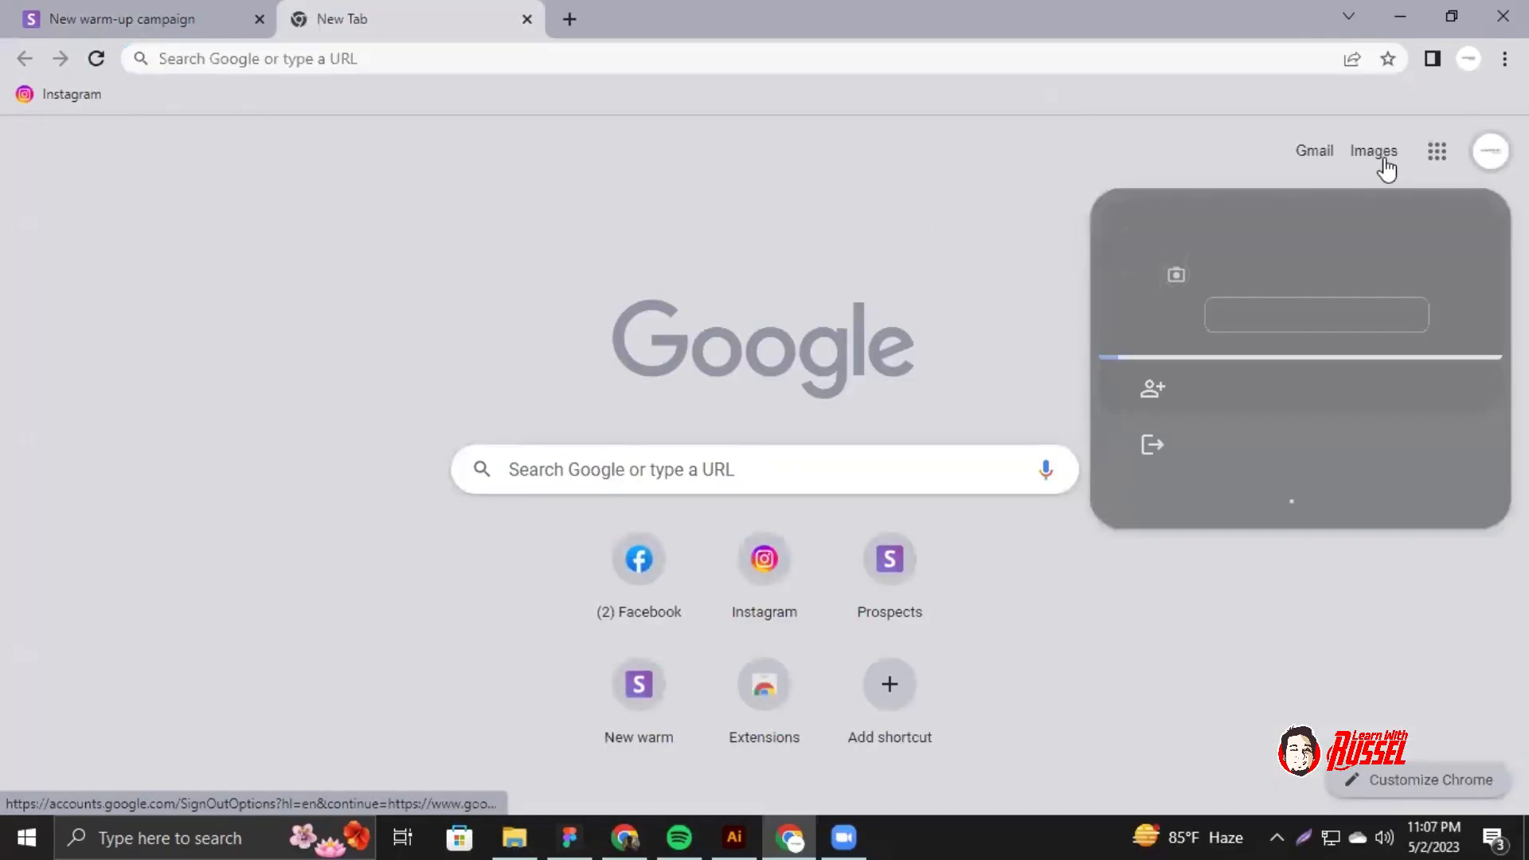
{"action": "left_click", "coordinate": [1324, 155]}
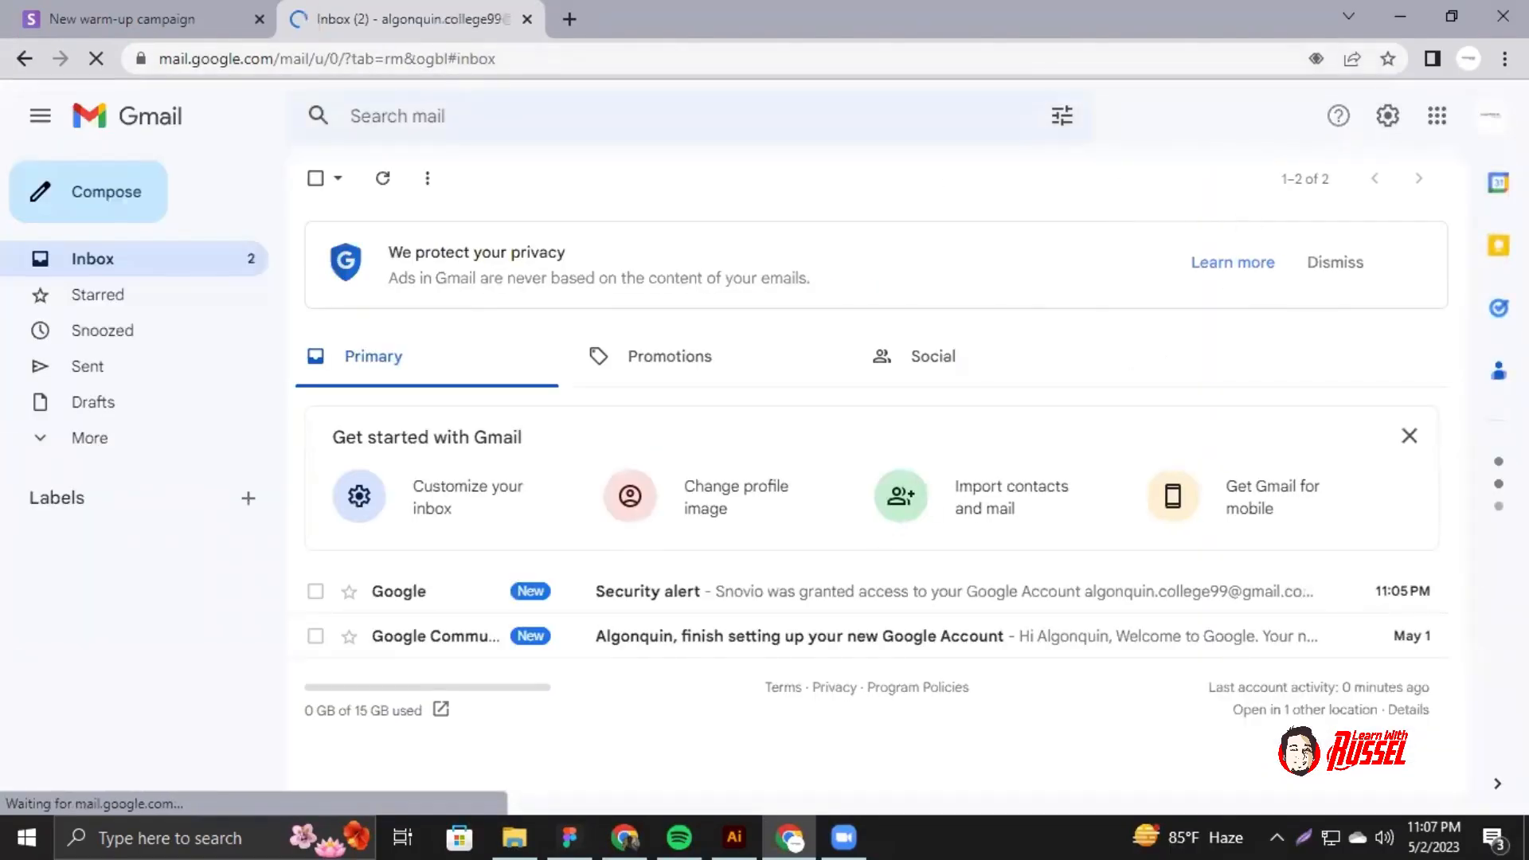
{"action": "left_click", "coordinate": [1490, 115]}
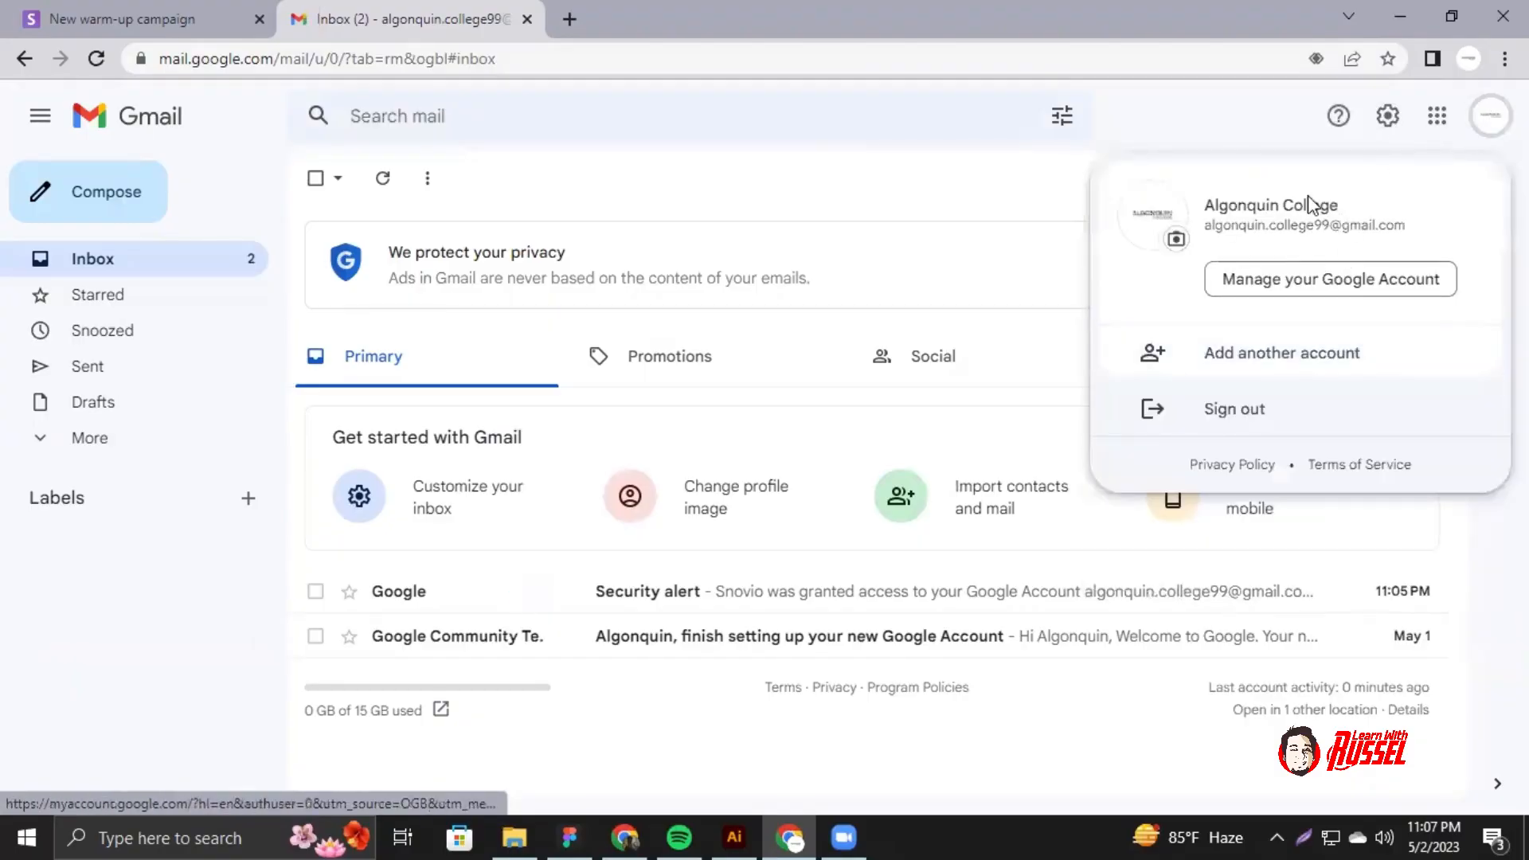
{"action": "left_click", "coordinate": [1437, 115]}
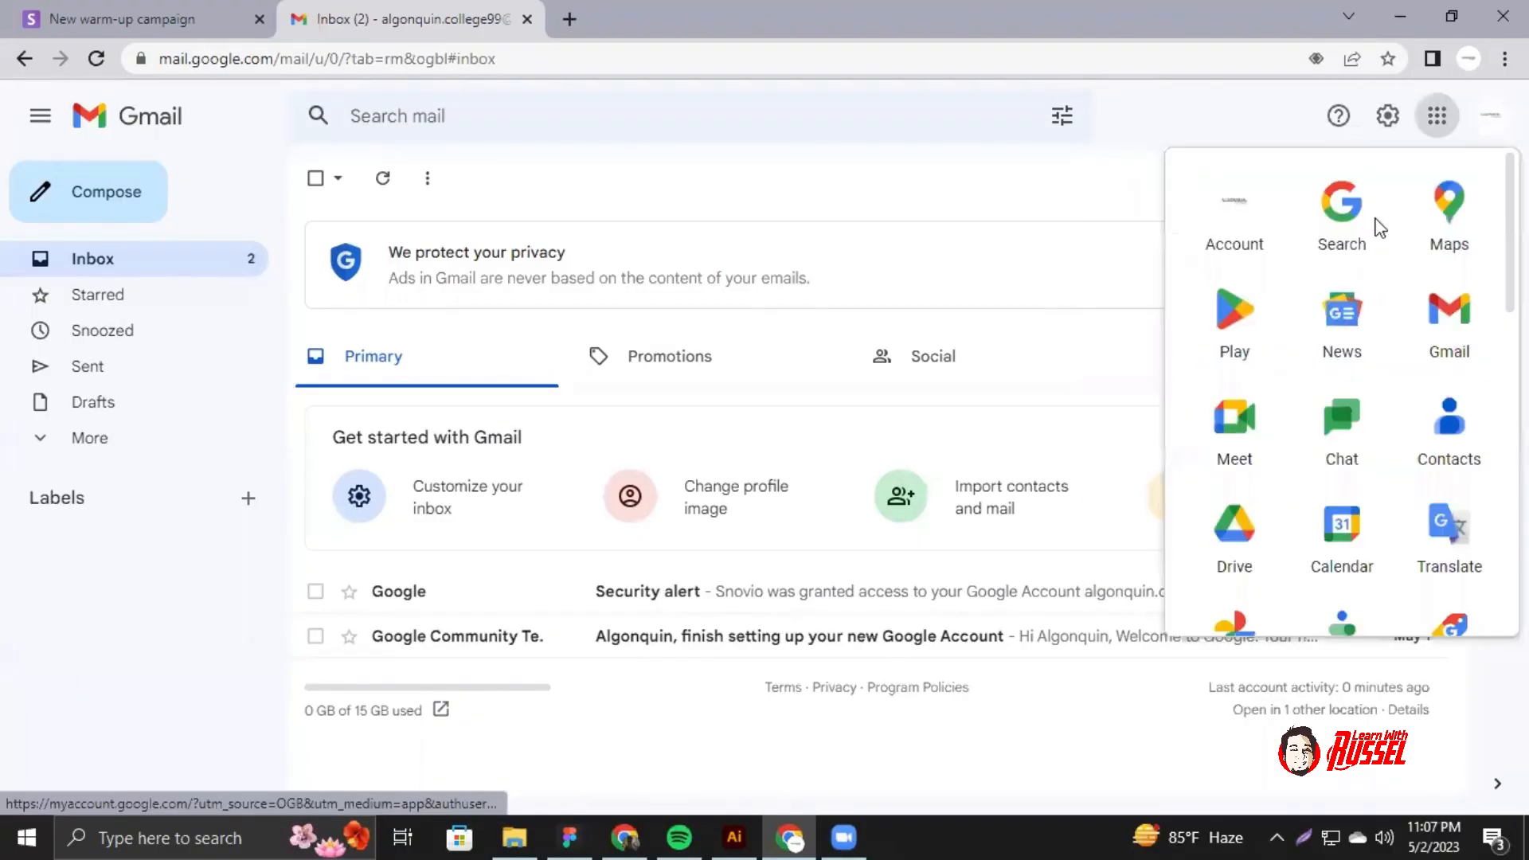
{"action": "left_click", "coordinate": [1244, 239]}
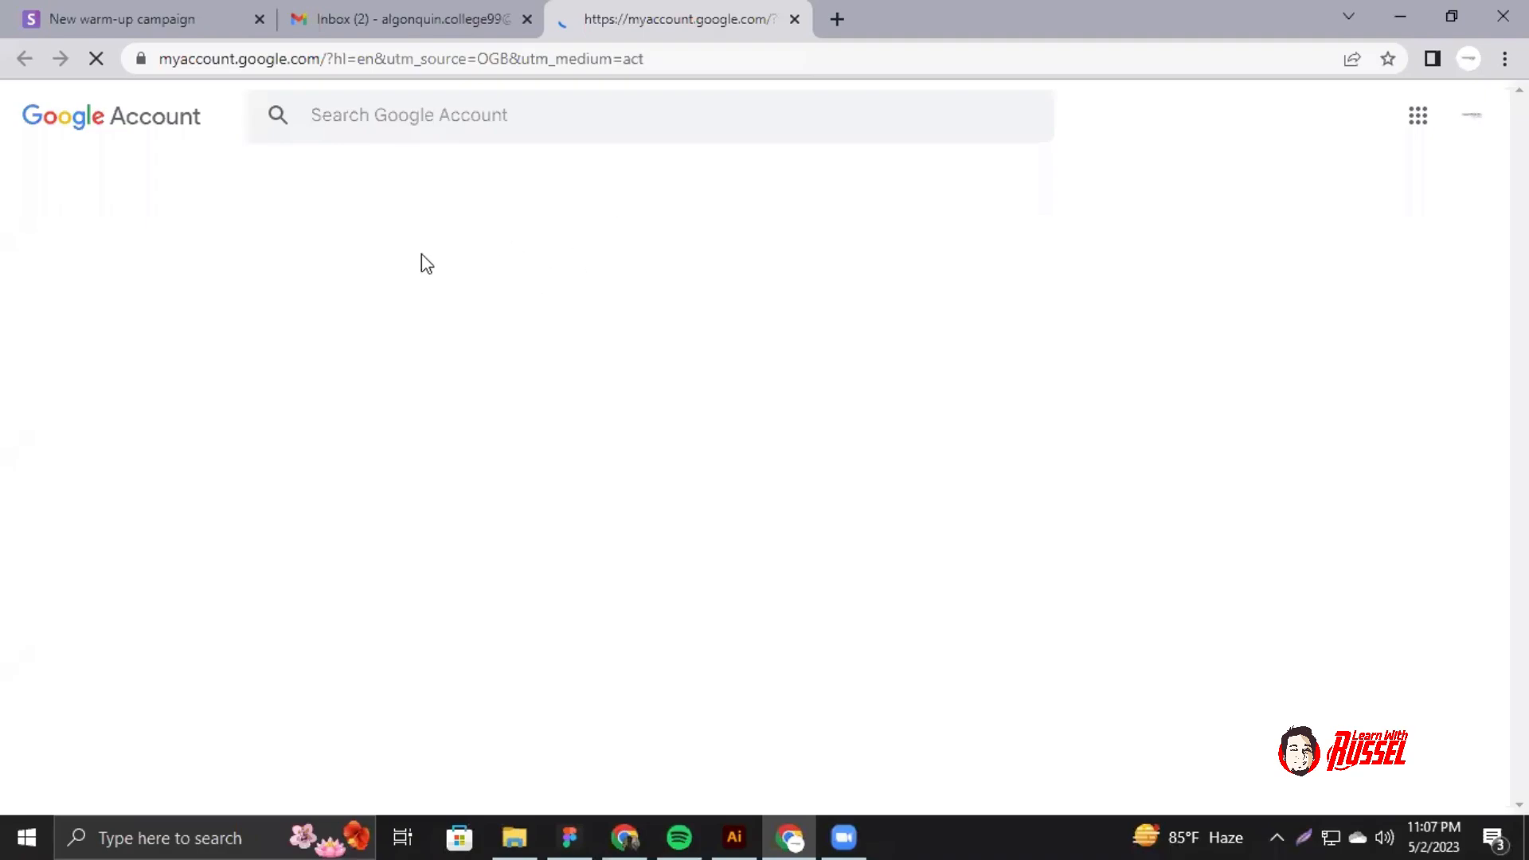
Open 2-Step Verification in the Google Account's security settings and start setting it up
{"action": "scroll", "coordinate": [421, 255], "scroll_direction": "down", "scroll_amount": 3}
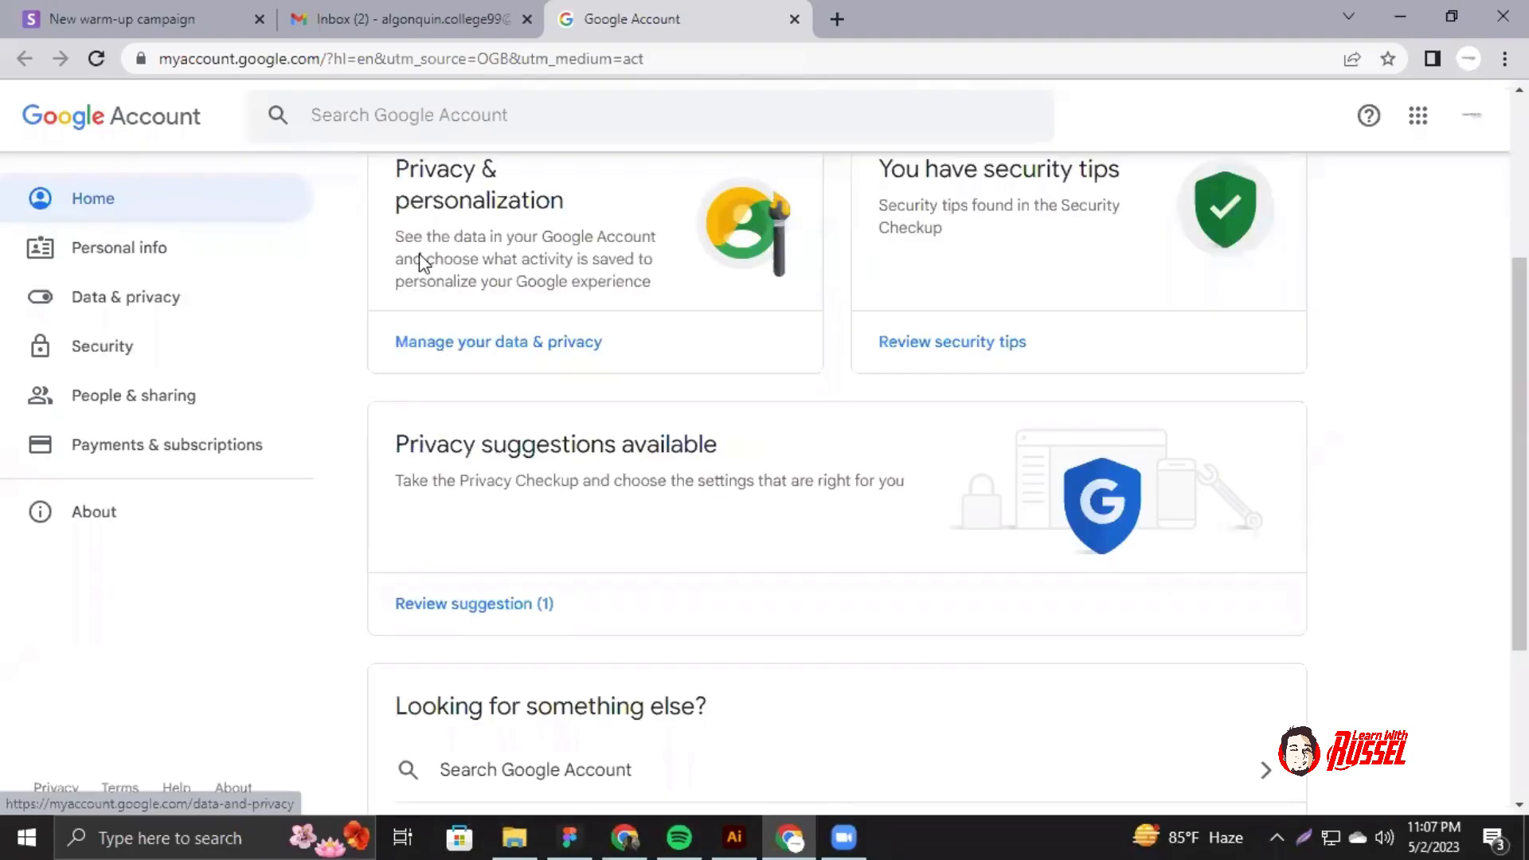
{"action": "scroll", "coordinate": [418, 254], "scroll_direction": "up", "scroll_amount": 3}
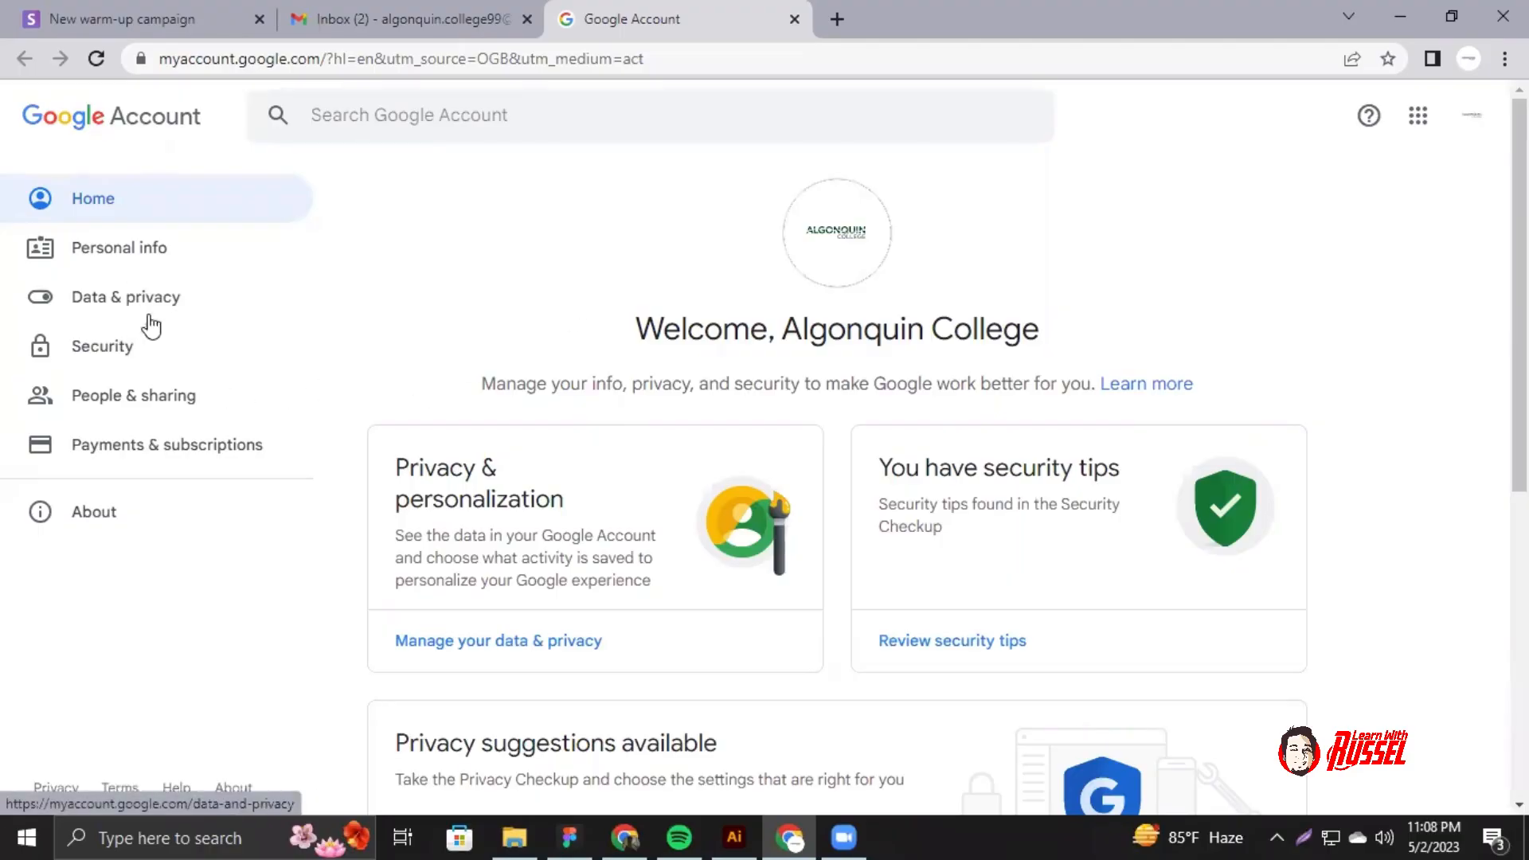
{"action": "left_click", "coordinate": [192, 344]}
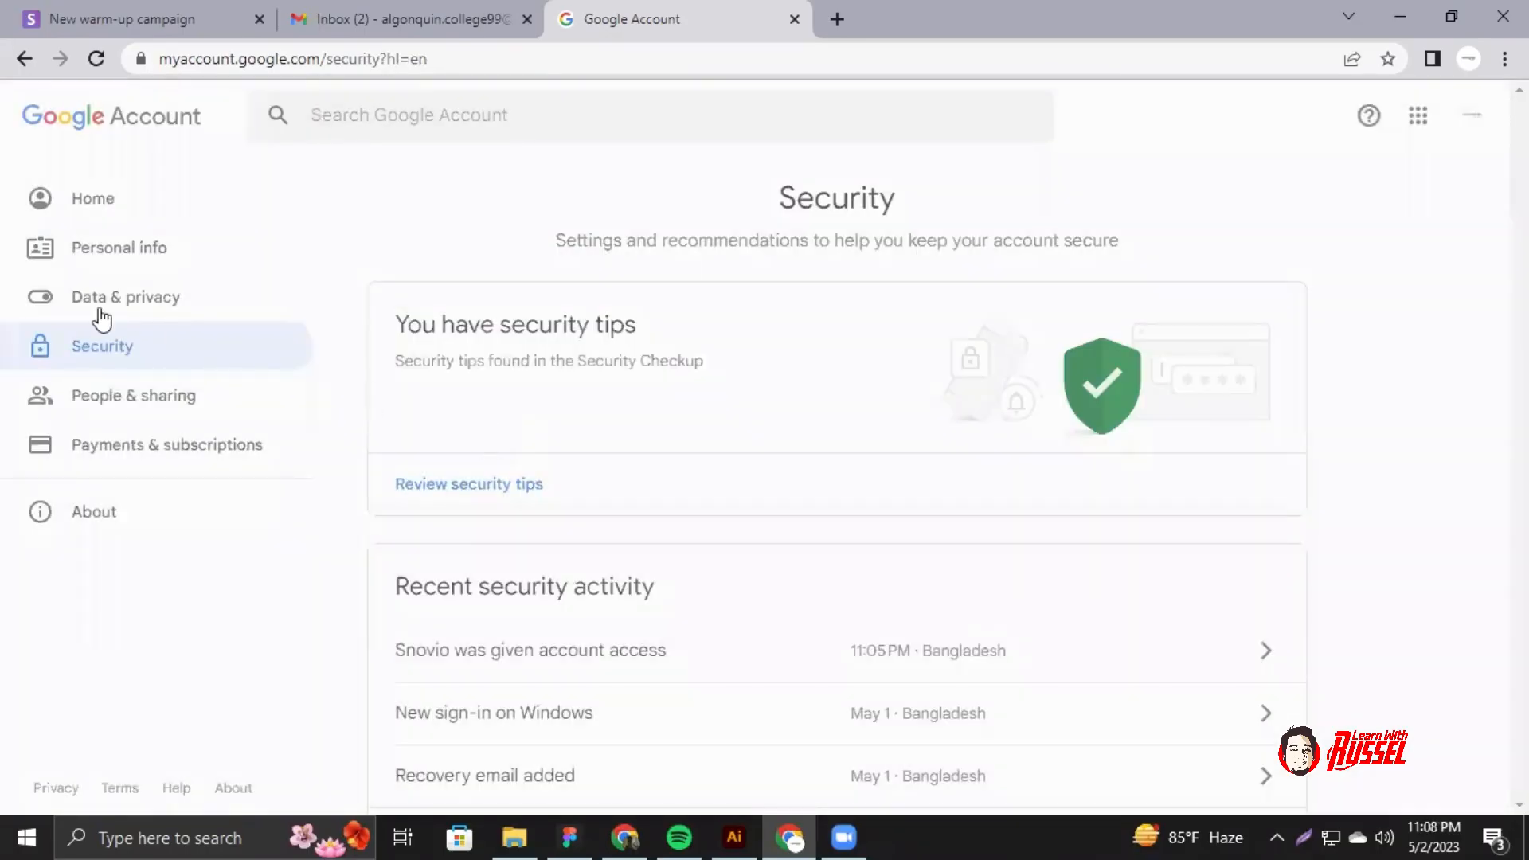
{"action": "scroll", "coordinate": [606, 396], "scroll_direction": "down", "scroll_amount": 3}
{"action": "scroll", "coordinate": [607, 395], "scroll_direction": "up", "scroll_amount": 3}
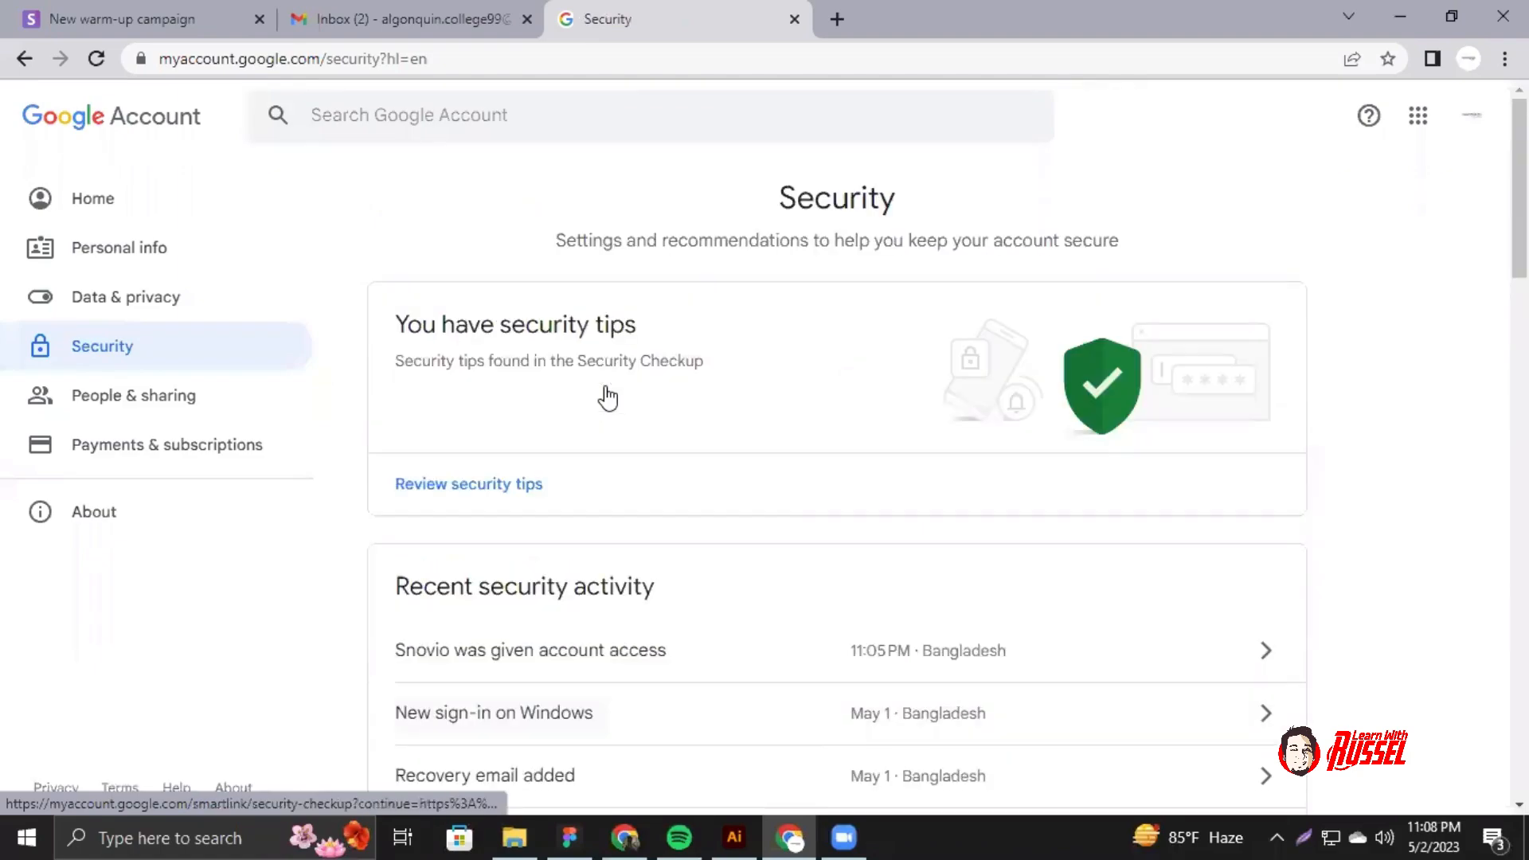
{"action": "scroll", "coordinate": [610, 388], "scroll_direction": "down", "scroll_amount": 6}
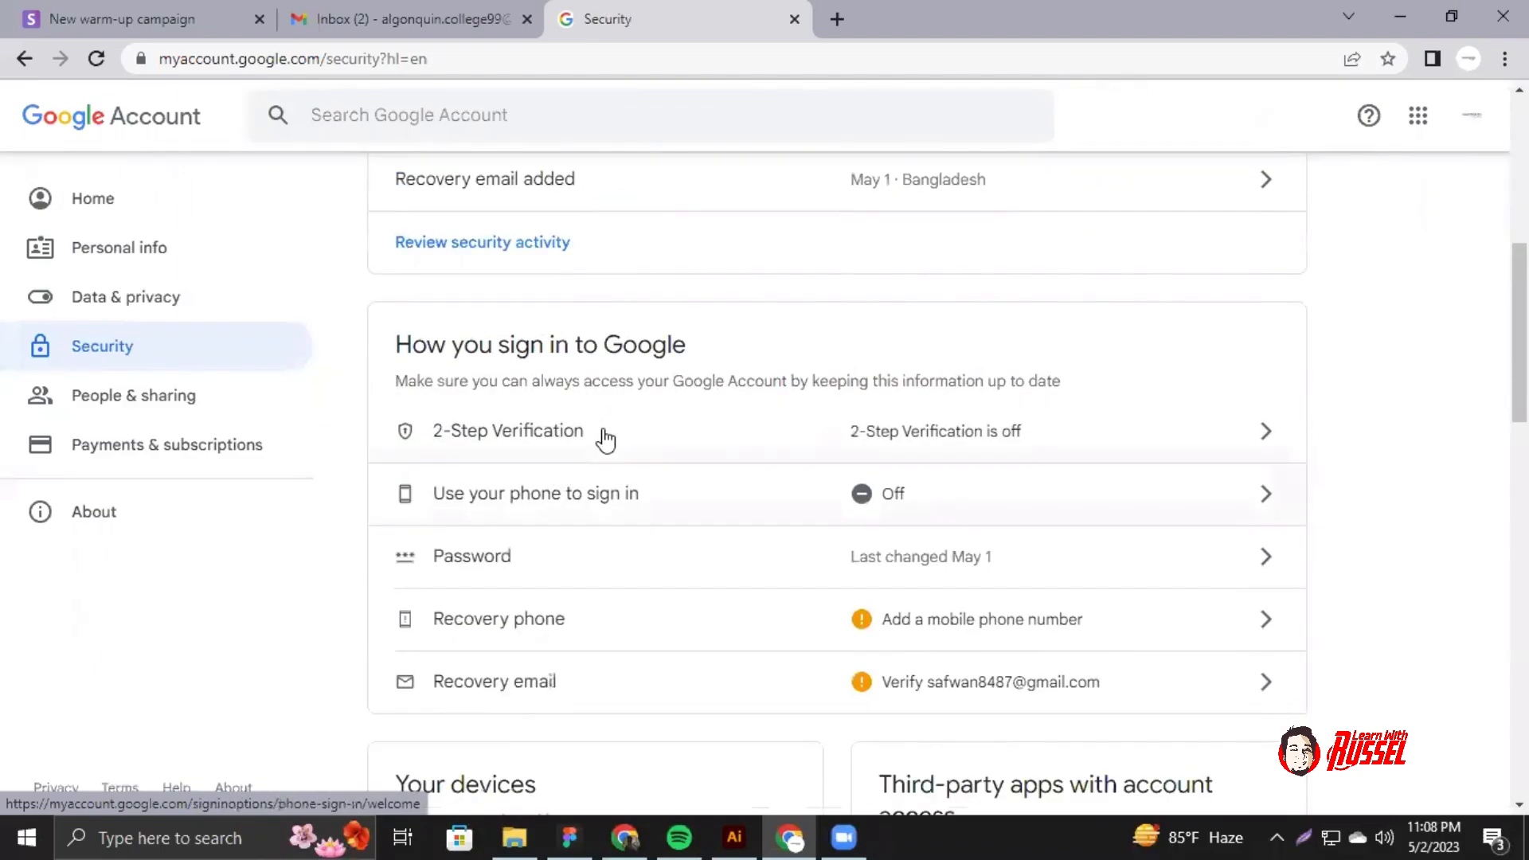
{"action": "left_click", "coordinate": [604, 435]}
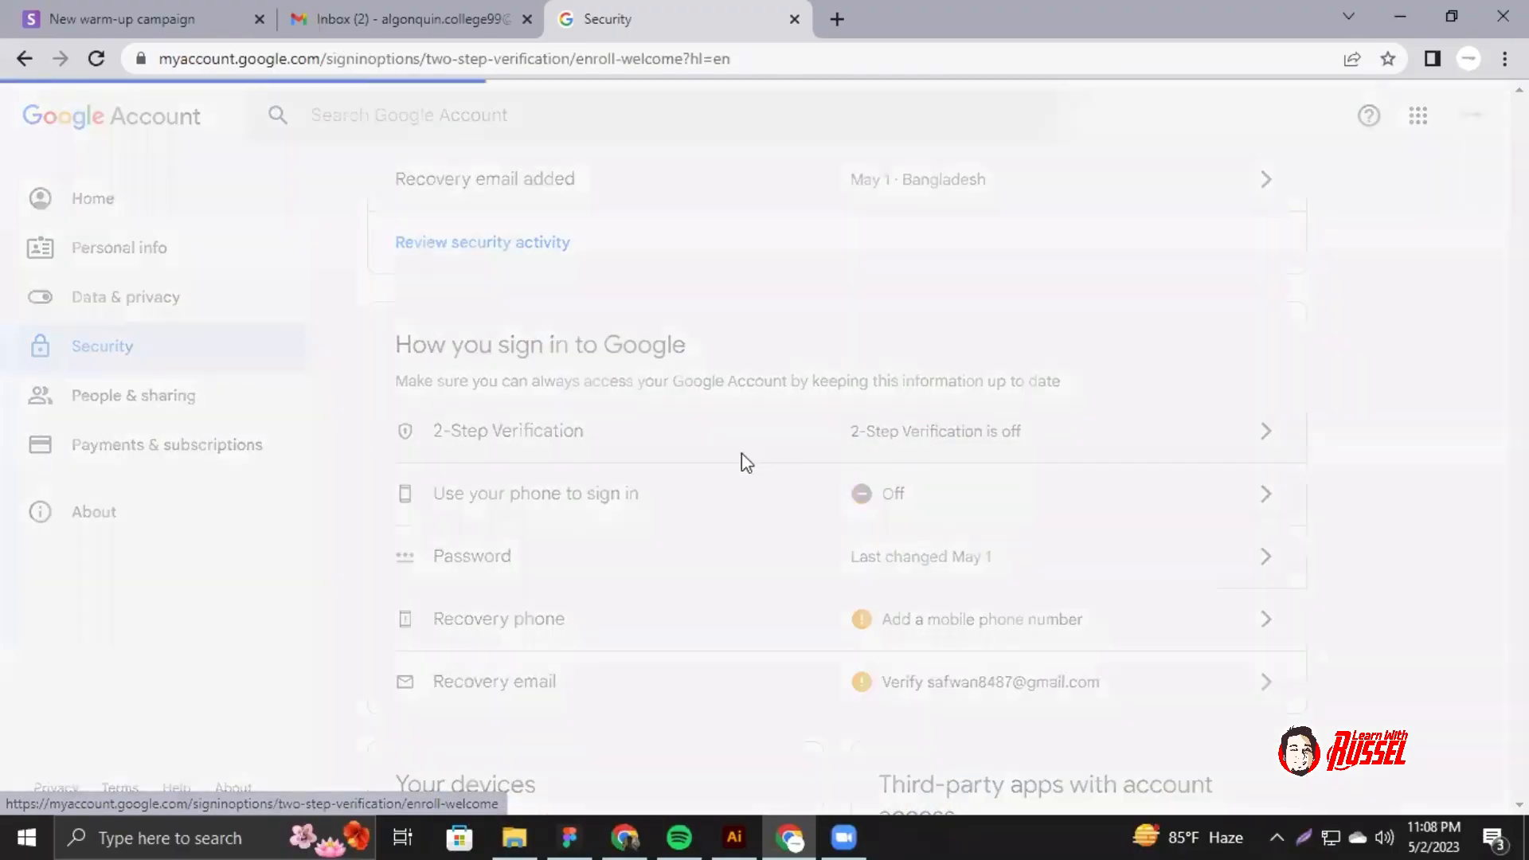
{"action": "scroll", "coordinate": [1083, 719], "scroll_direction": "up", "scroll_amount": 8}
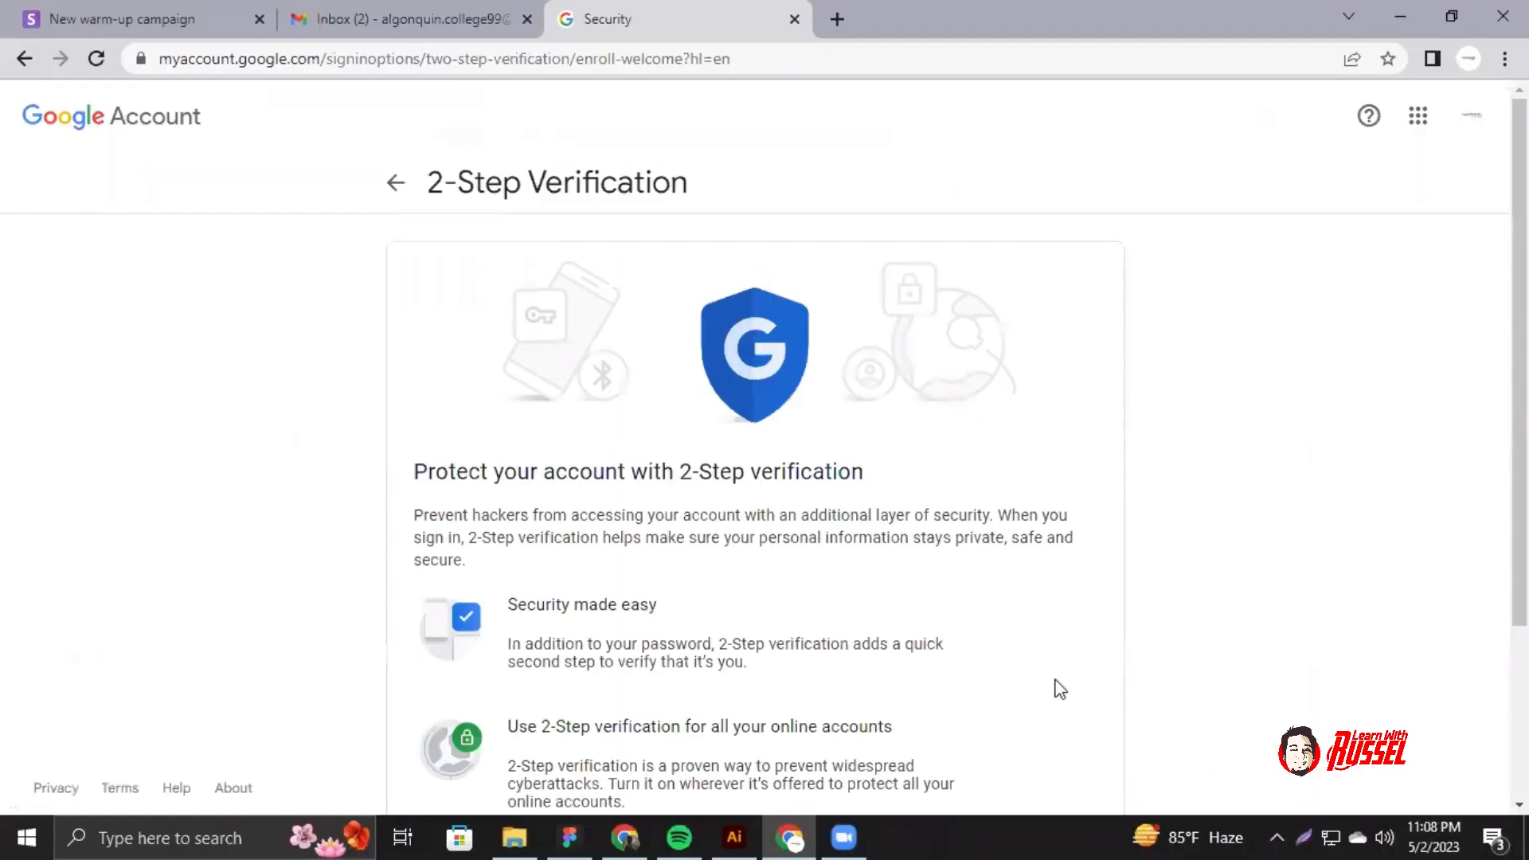
{"action": "scroll", "coordinate": [1065, 403], "scroll_direction": "down", "scroll_amount": 3}
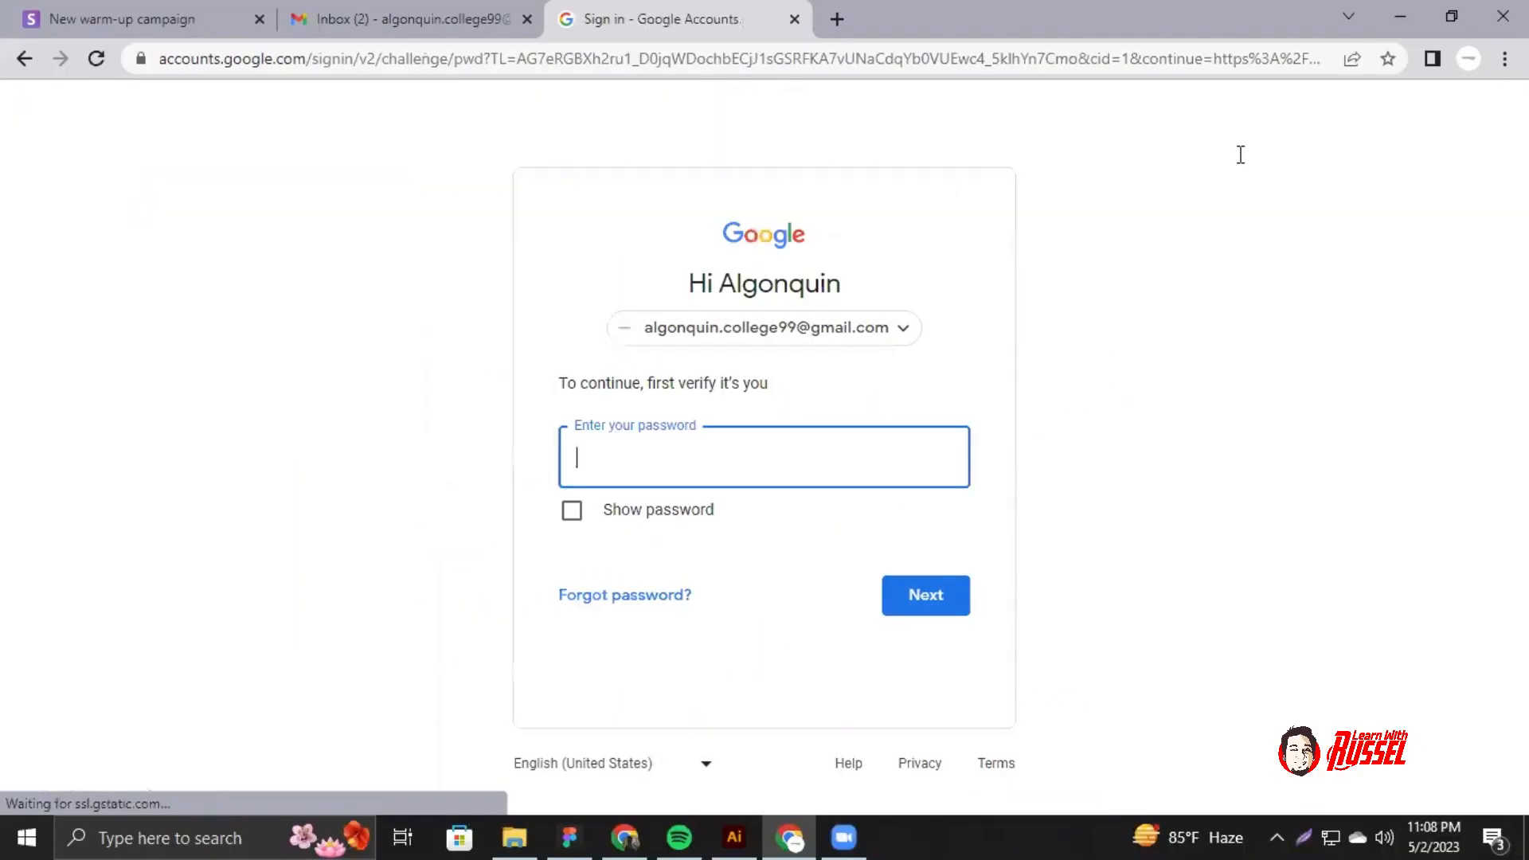
Try to verify the Google account's identity with the account password
{"action": "type", "text": "•••••"}
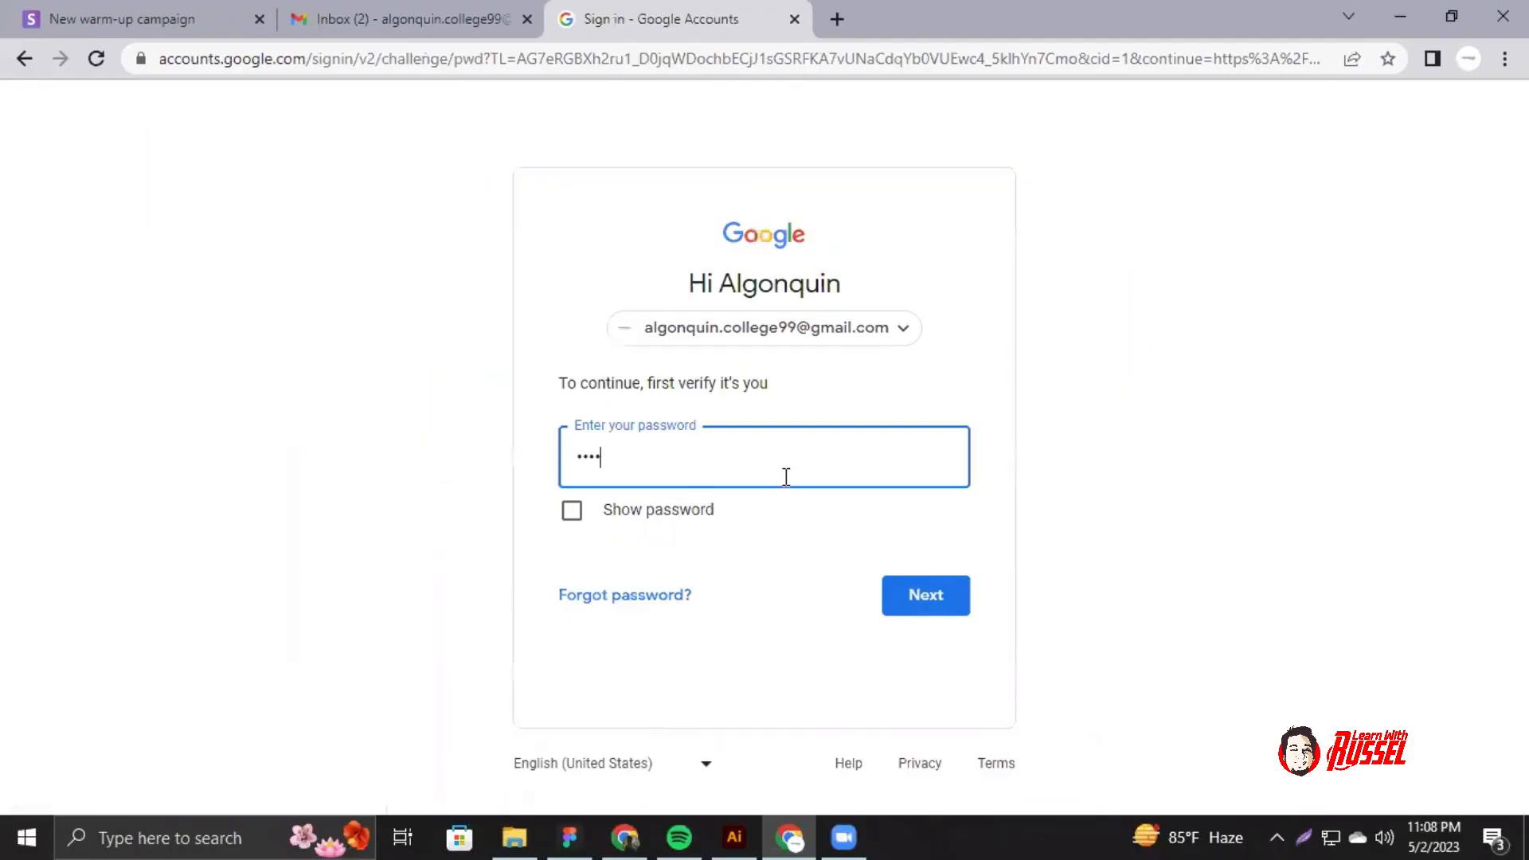
{"action": "type", "text": "•••••"}
{"action": "double_click", "coordinate": [690, 516]}
{"action": "left_click", "coordinate": [940, 590]}
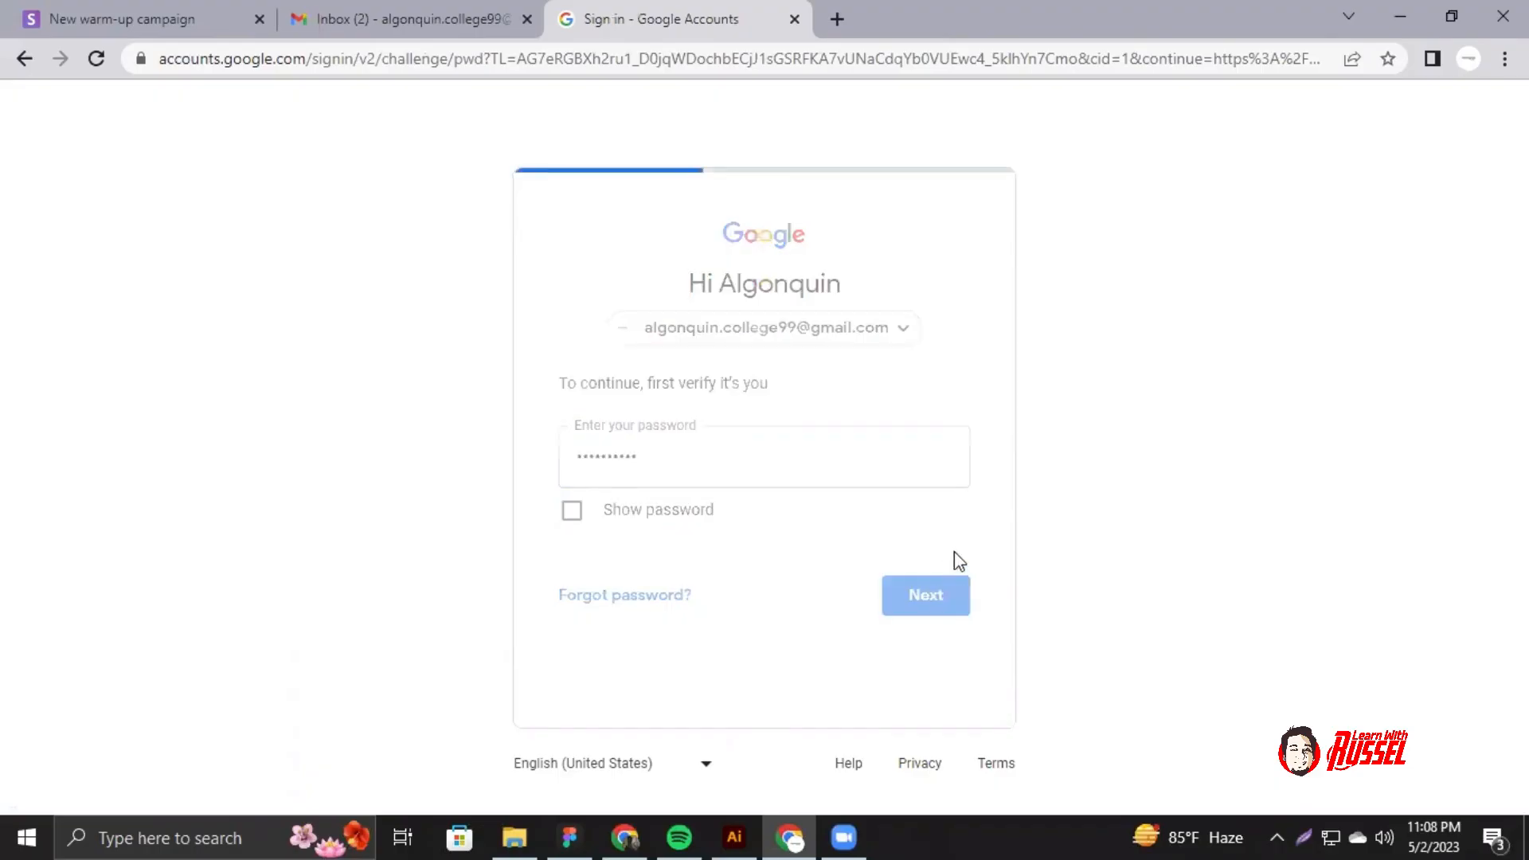
Enter the Google account password again and continue to the 2-Step Verification setup
{"action": "type", "text": "••••••"}
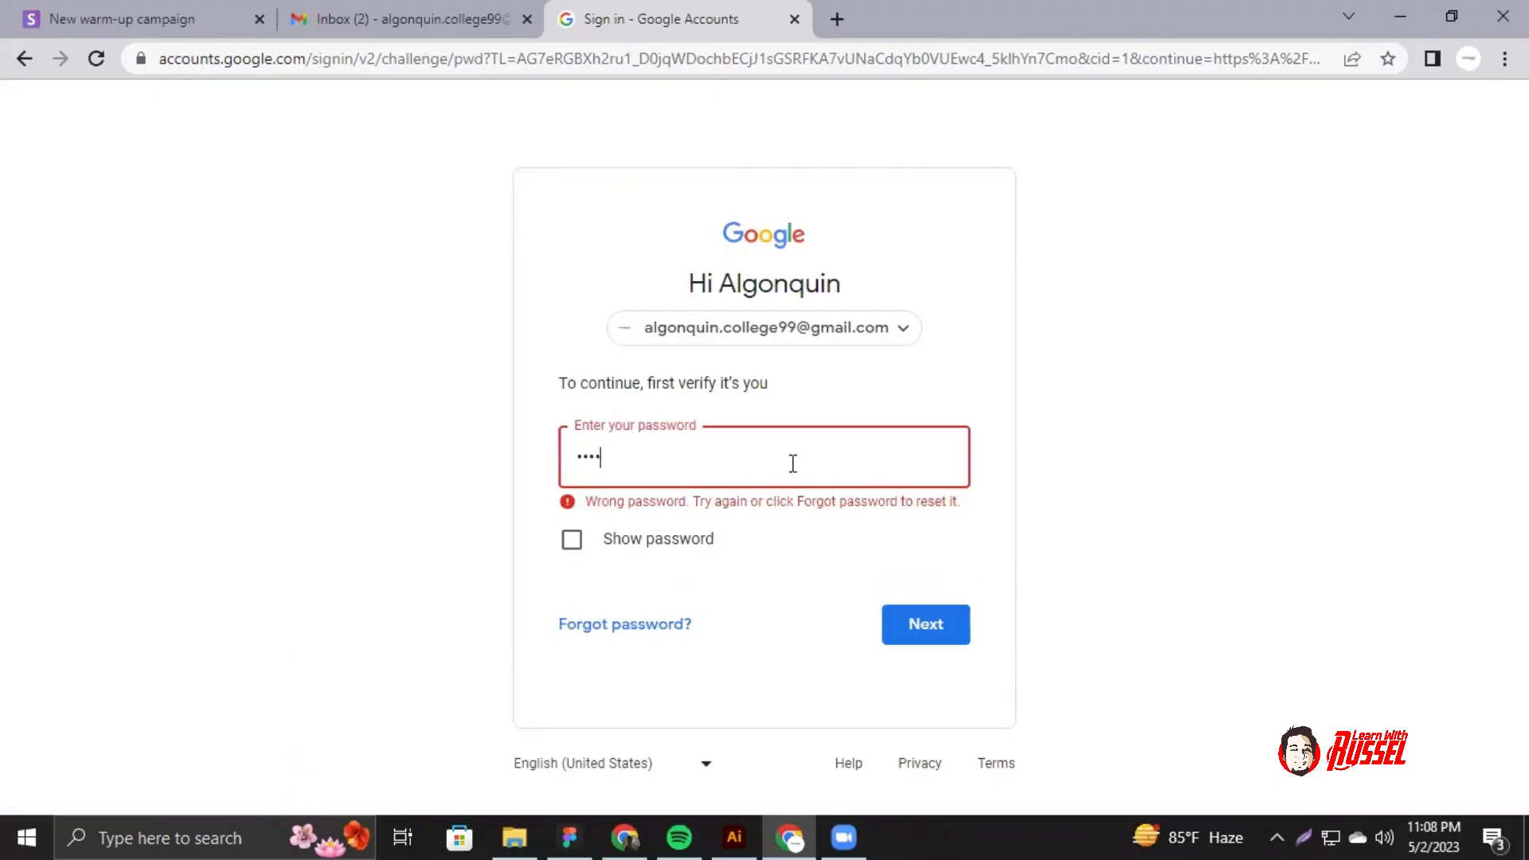
{"action": "type", "text": "••••"}
{"action": "key", "text": "Return"}
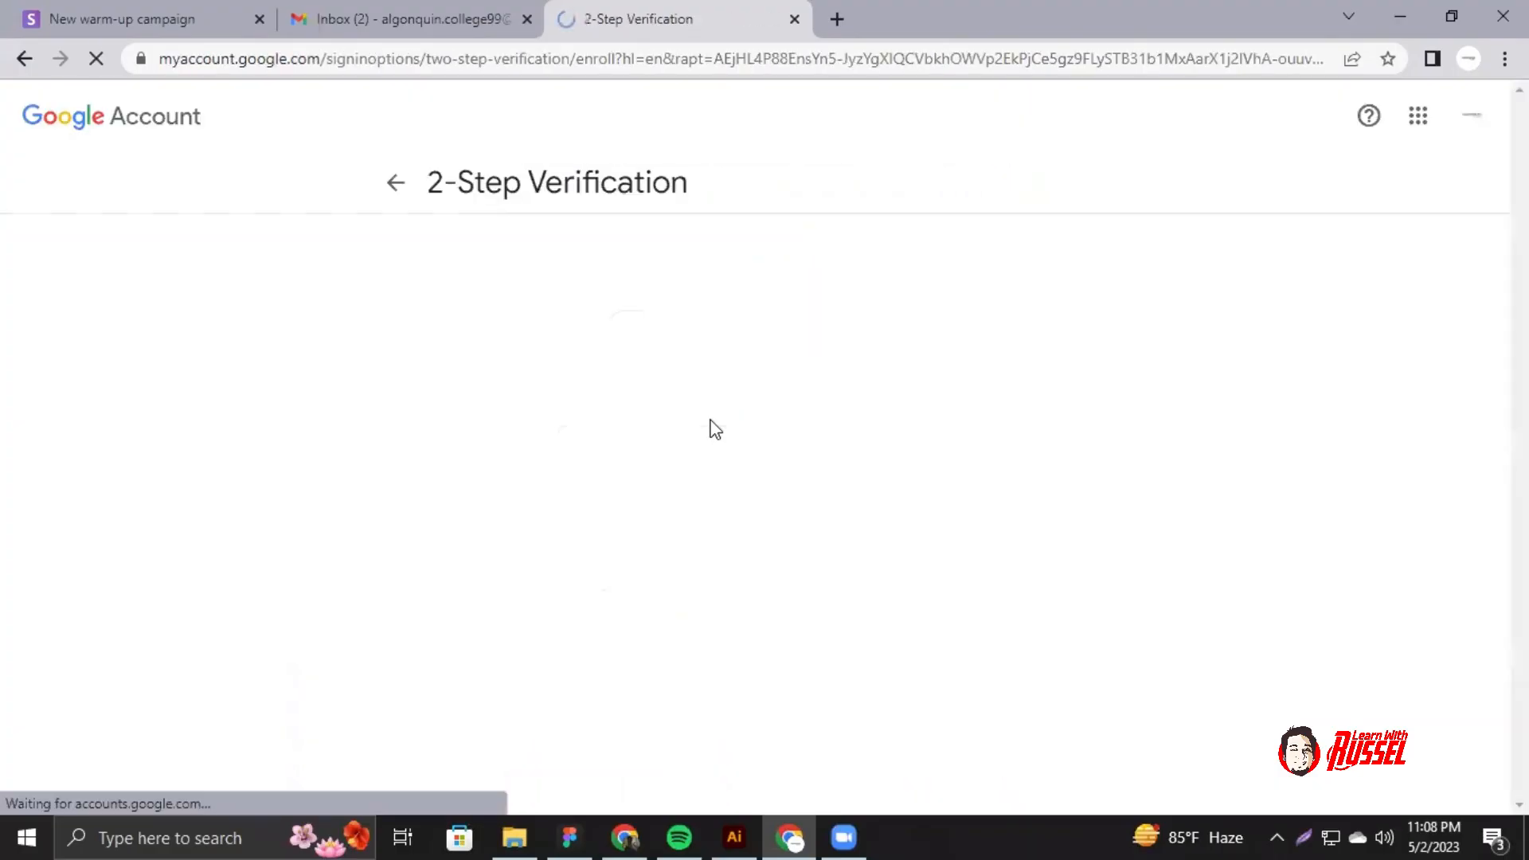
Enter the owner's phone number for 2-Step Verification and request the code by text message
{"action": "scroll", "coordinate": [410, 546], "scroll_direction": "down", "scroll_amount": 3}
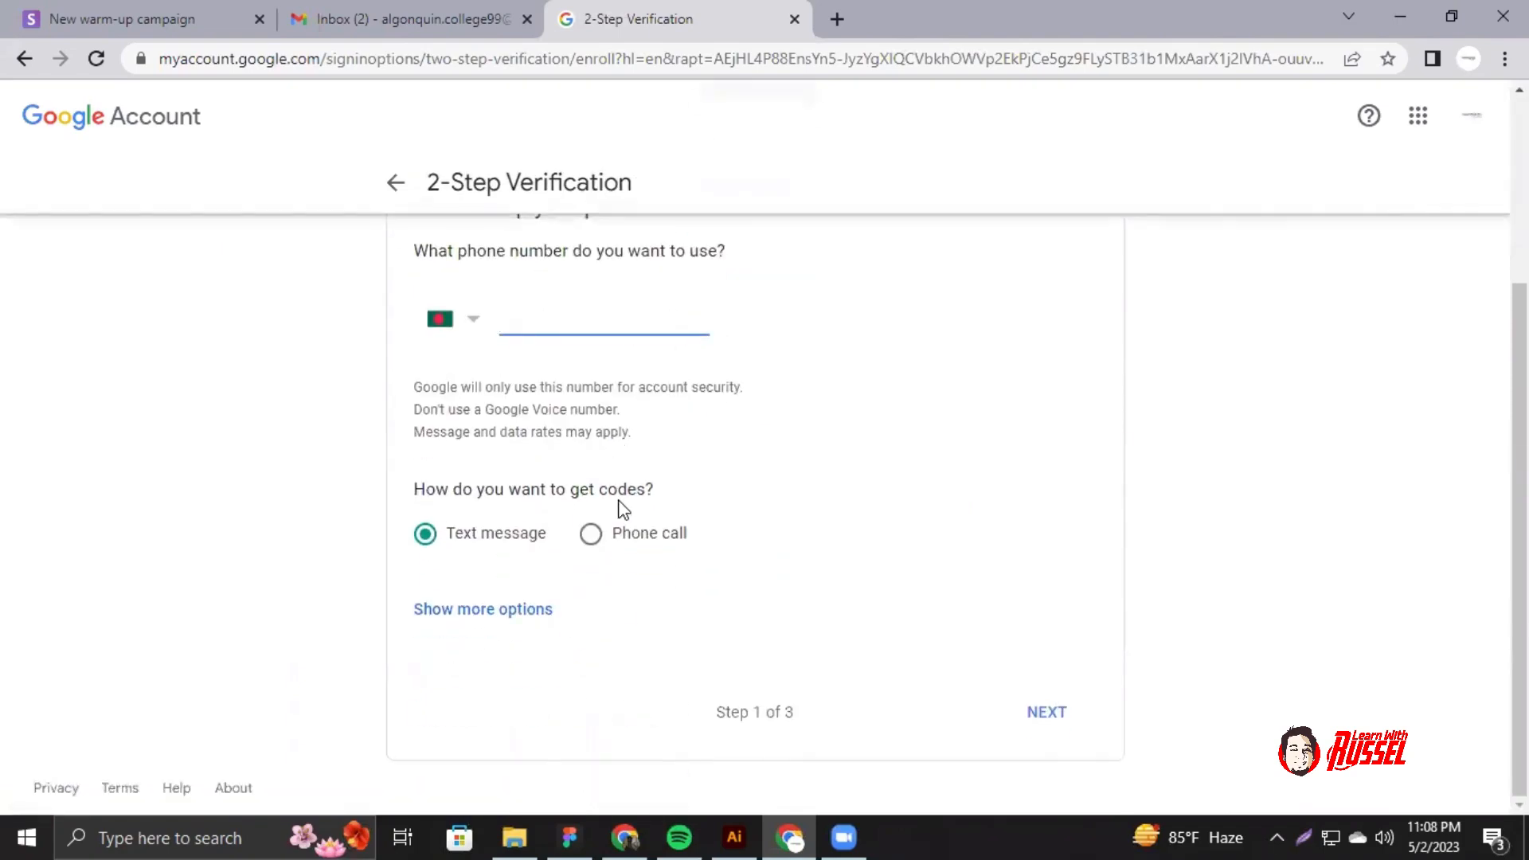
{"action": "scroll", "coordinate": [574, 505], "scroll_direction": "up", "scroll_amount": 3}
{"action": "scroll", "coordinate": [558, 384], "scroll_direction": "down", "scroll_amount": 3}
{"action": "left_click", "coordinate": [1042, 711]}
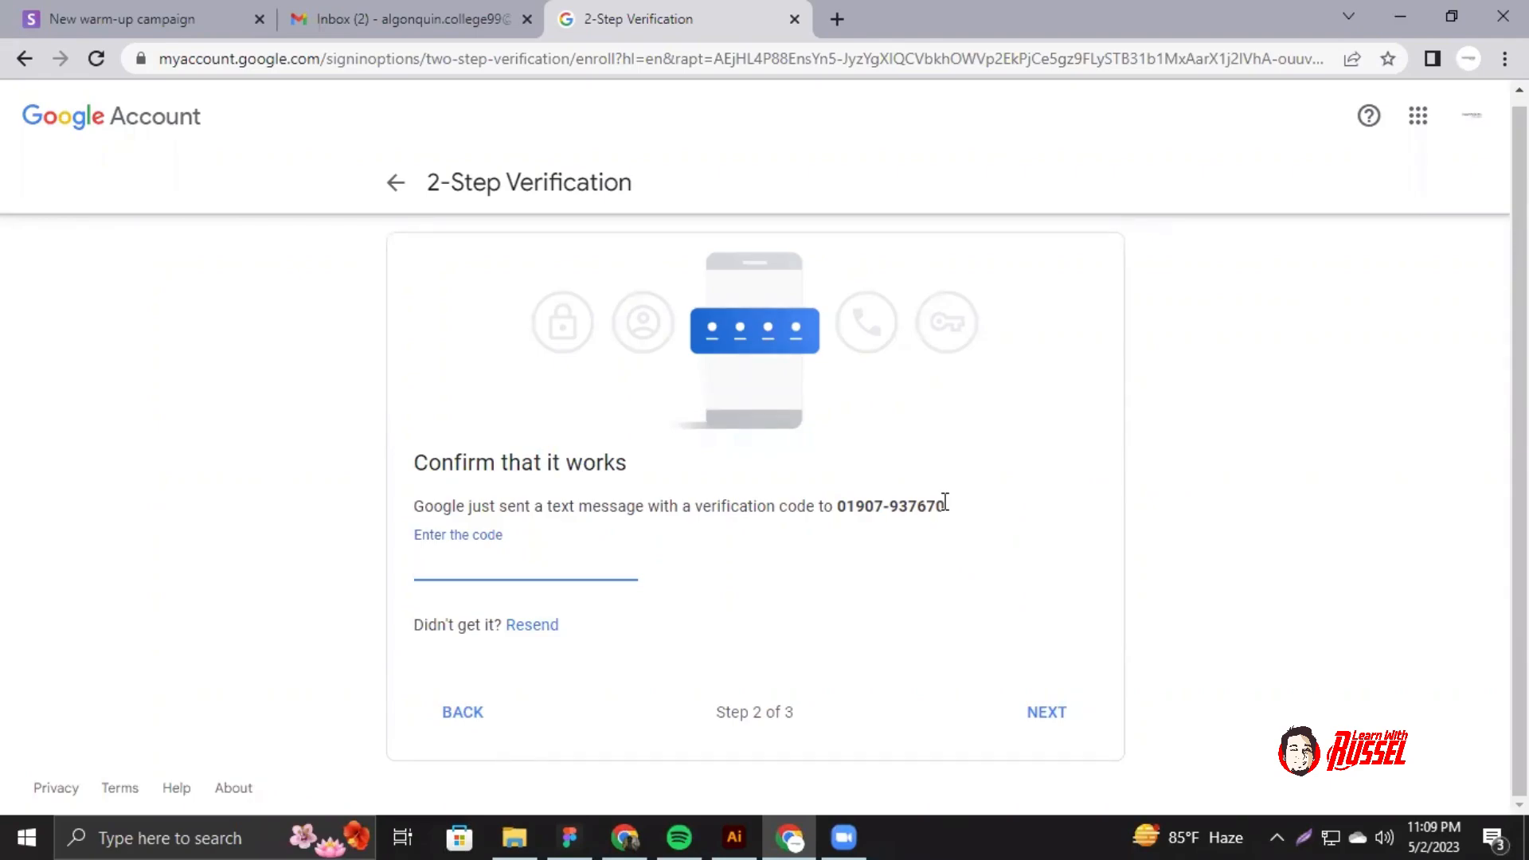
Enter the received verification code and turn on 2-Step Verification for the Google account
{"action": "left_click", "coordinate": [1034, 719]}
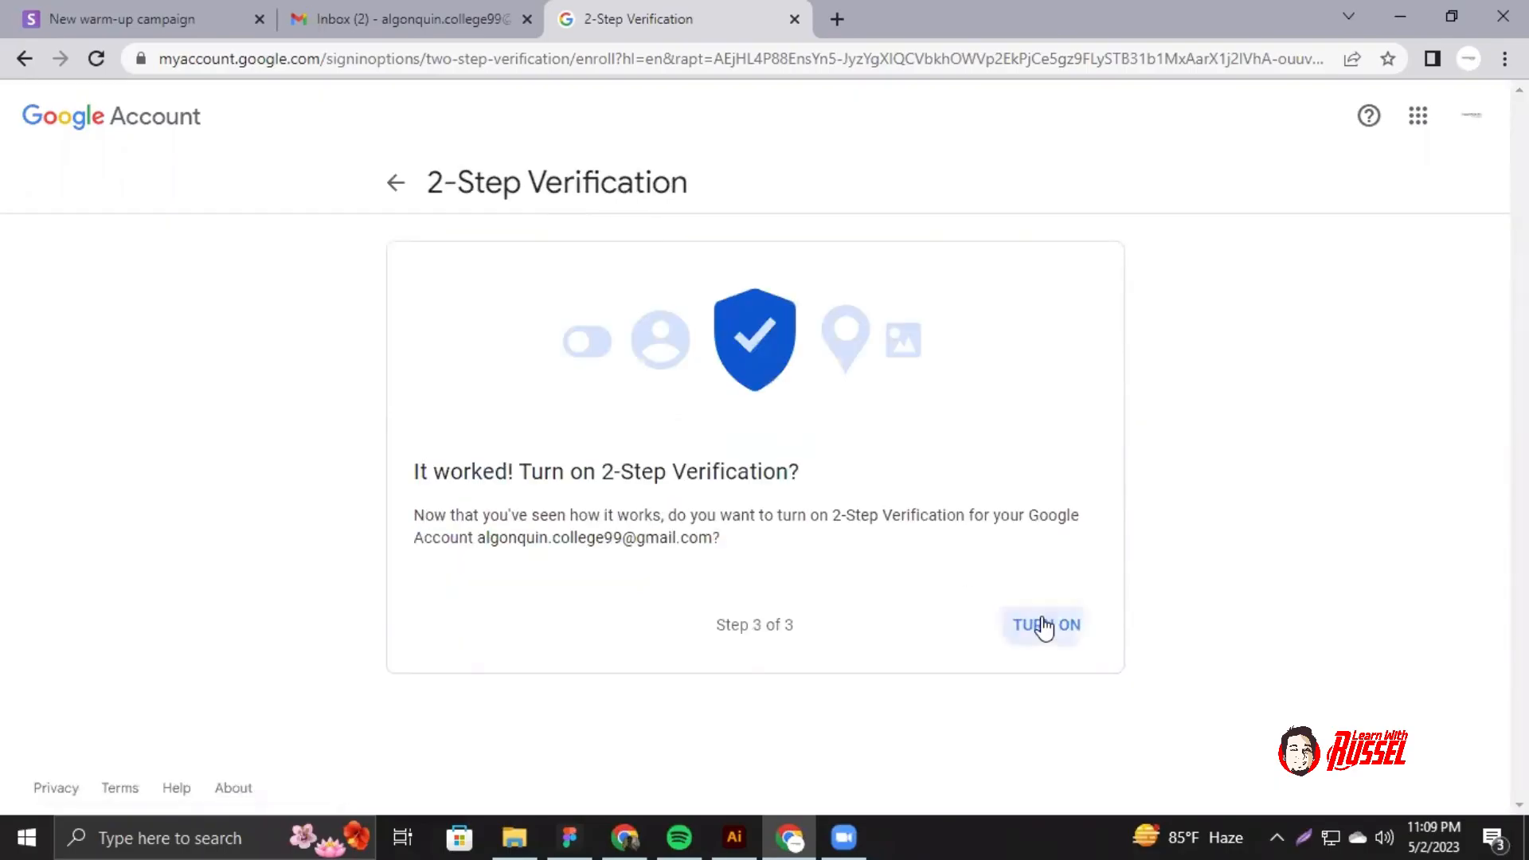
{"action": "left_click", "coordinate": [1045, 628]}
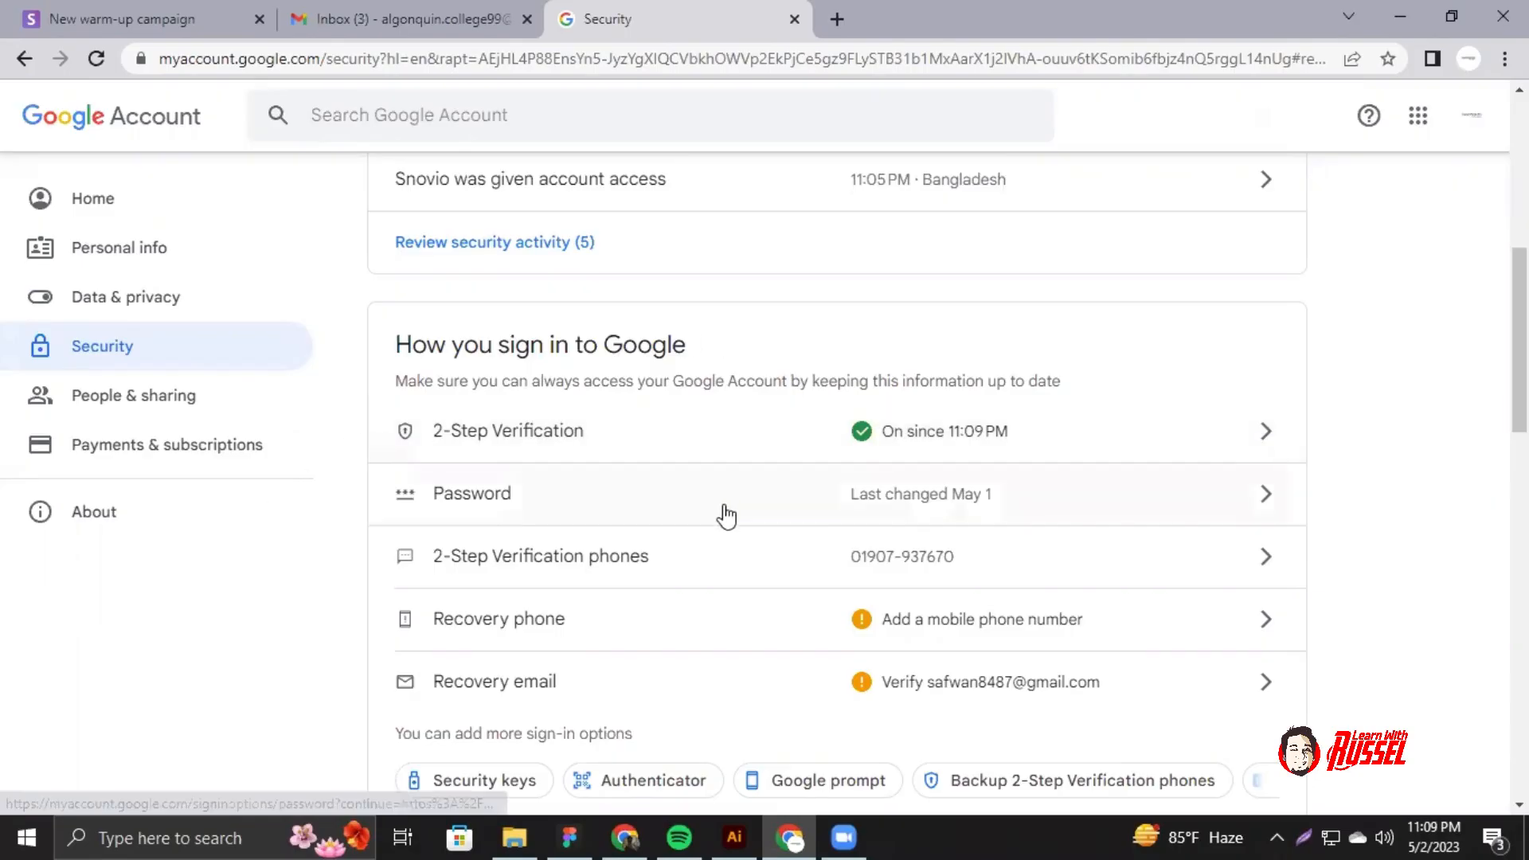
Look through the sign-in, device and third-party access sections of the Security page for an app password option
{"action": "scroll", "coordinate": [1405, 402], "scroll_direction": "down", "scroll_amount": 3}
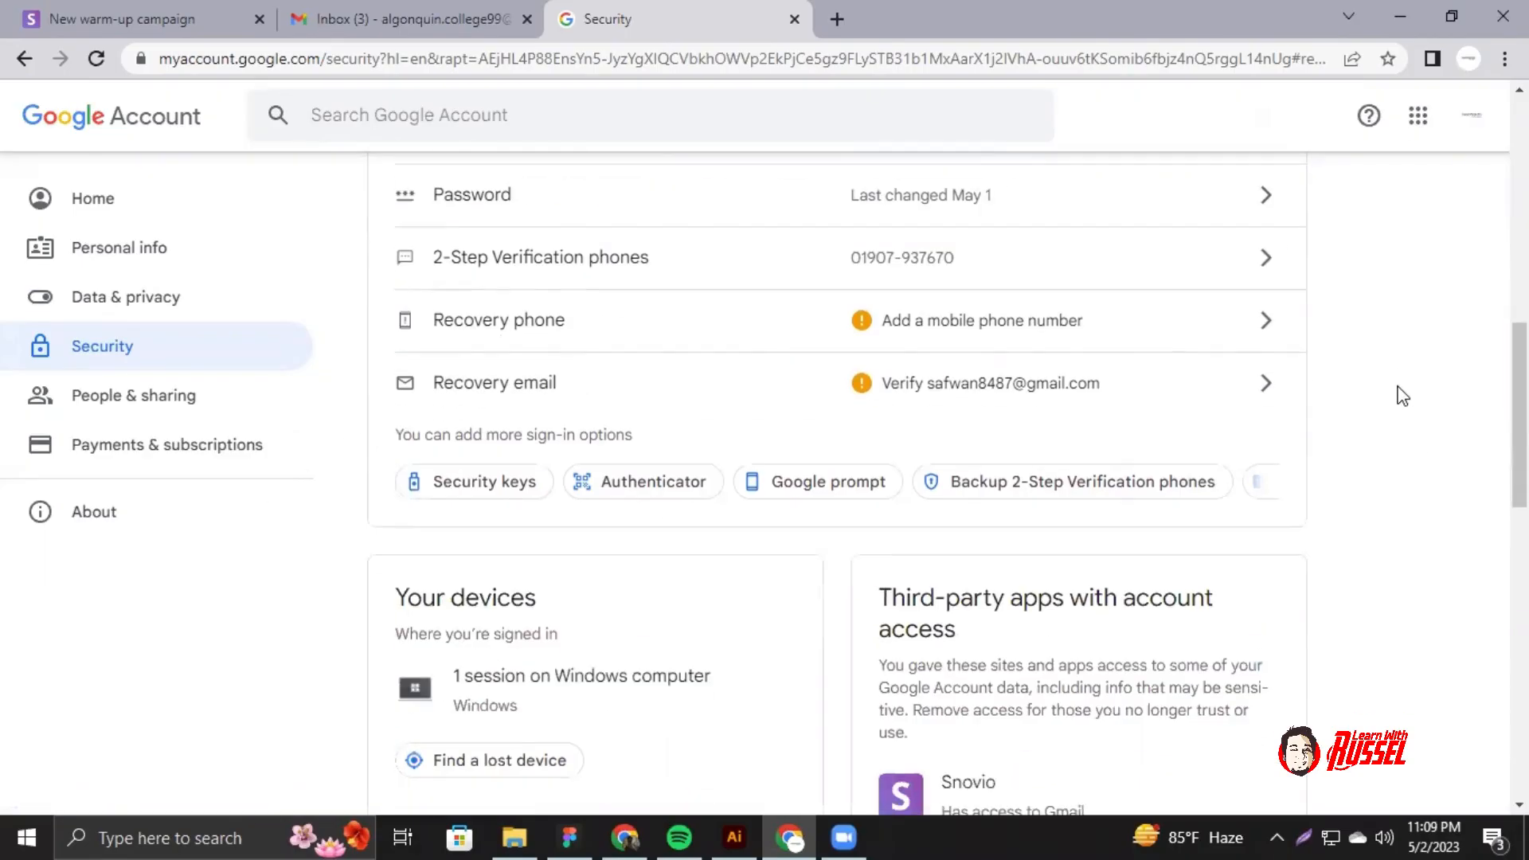
{"action": "scroll", "coordinate": [1383, 389], "scroll_direction": "up", "scroll_amount": 6}
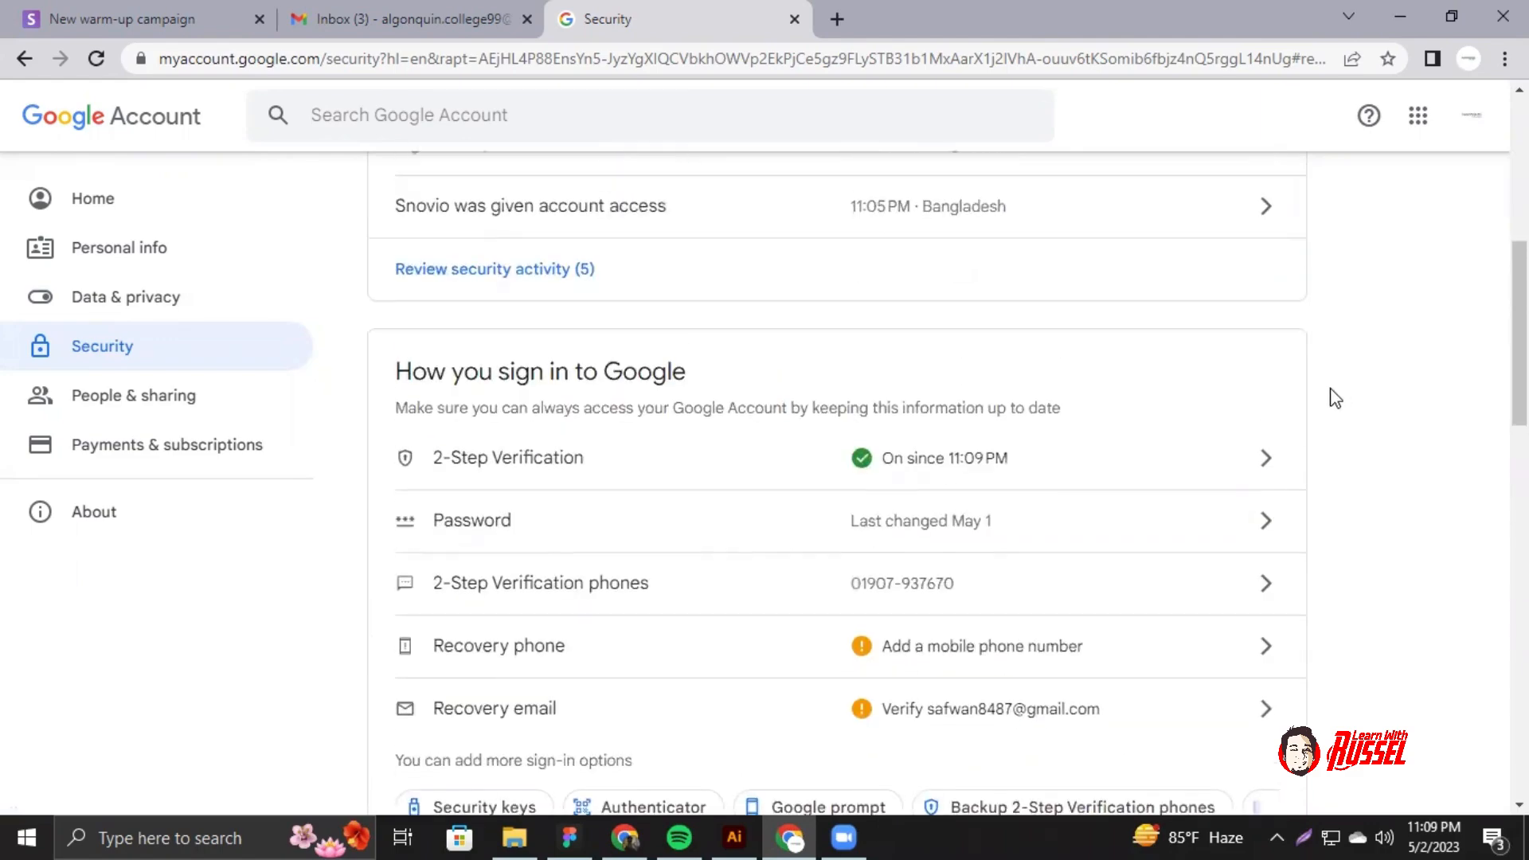
{"action": "scroll", "coordinate": [1330, 396], "scroll_direction": "up", "scroll_amount": 3}
{"action": "scroll", "coordinate": [1222, 403], "scroll_direction": "down", "scroll_amount": 3}
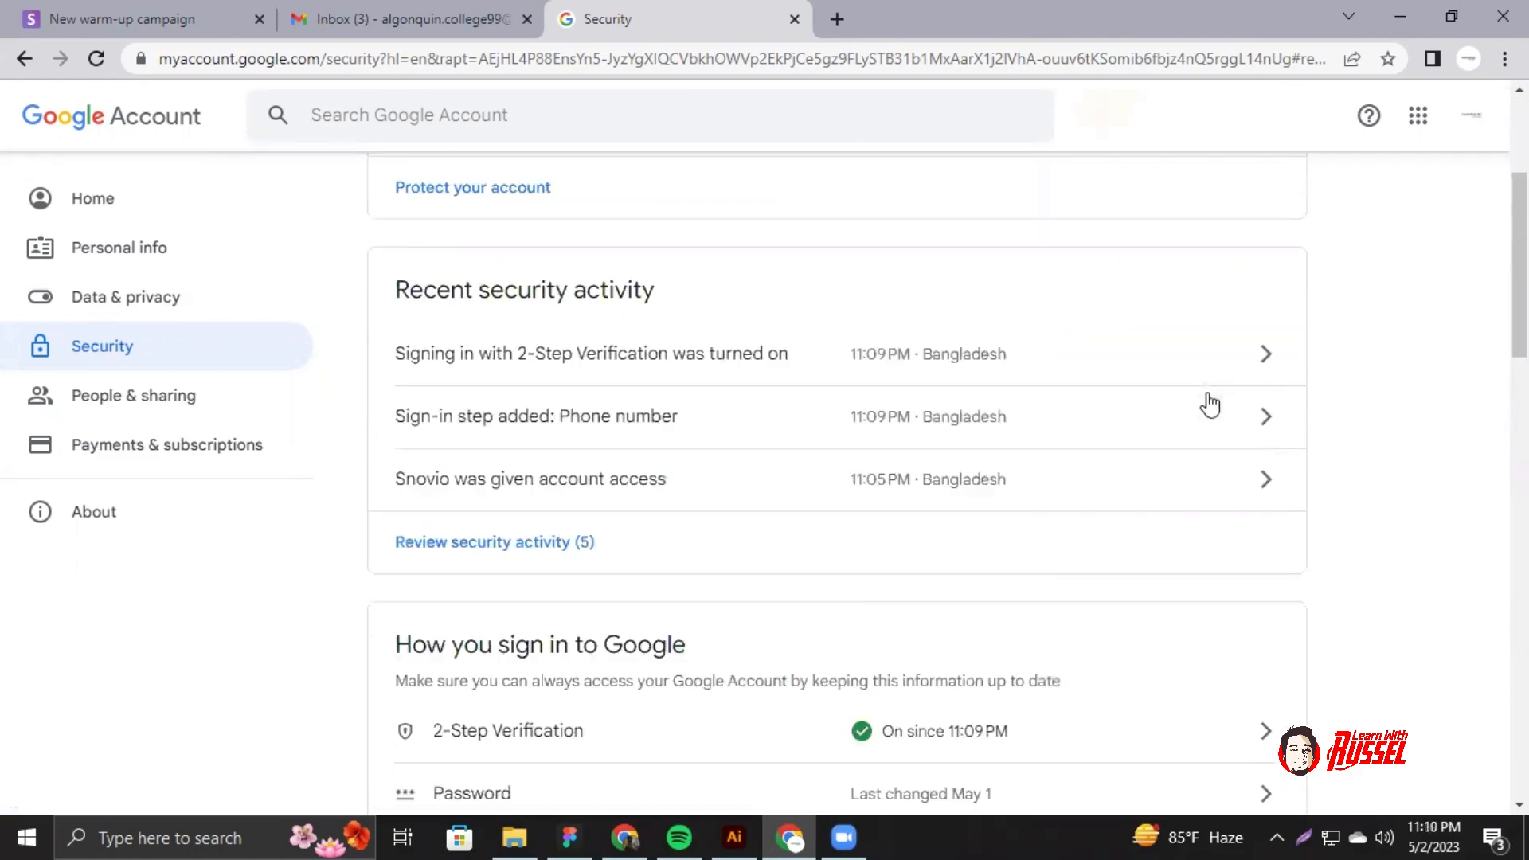
{"action": "scroll", "coordinate": [1066, 387], "scroll_direction": "up", "scroll_amount": 3}
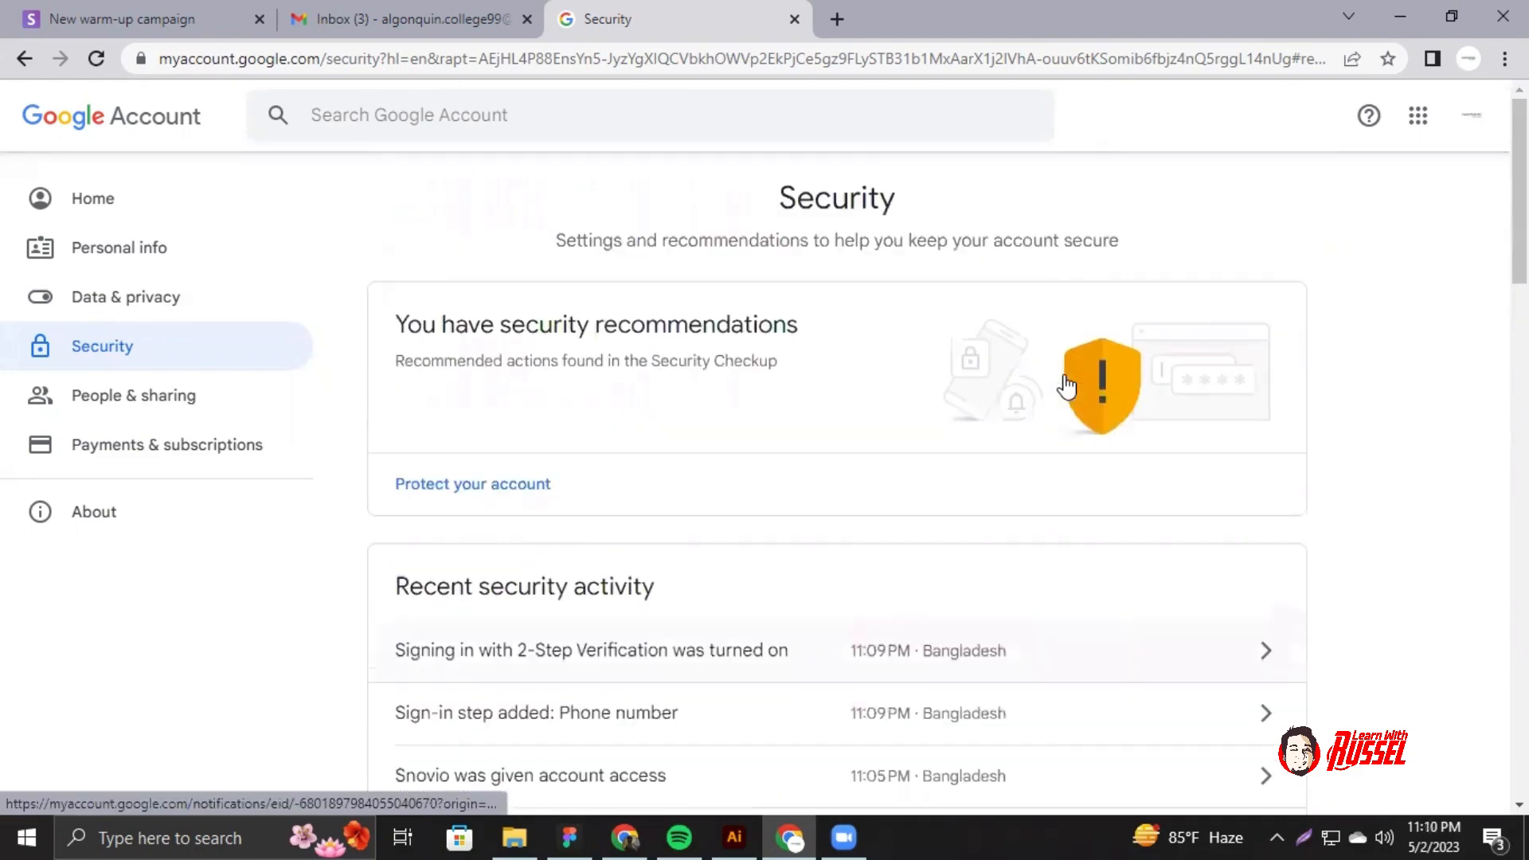
{"action": "scroll", "coordinate": [1067, 386], "scroll_direction": "down", "scroll_amount": 3}
{"action": "scroll", "coordinate": [1067, 386], "scroll_direction": "down", "scroll_amount": 6}
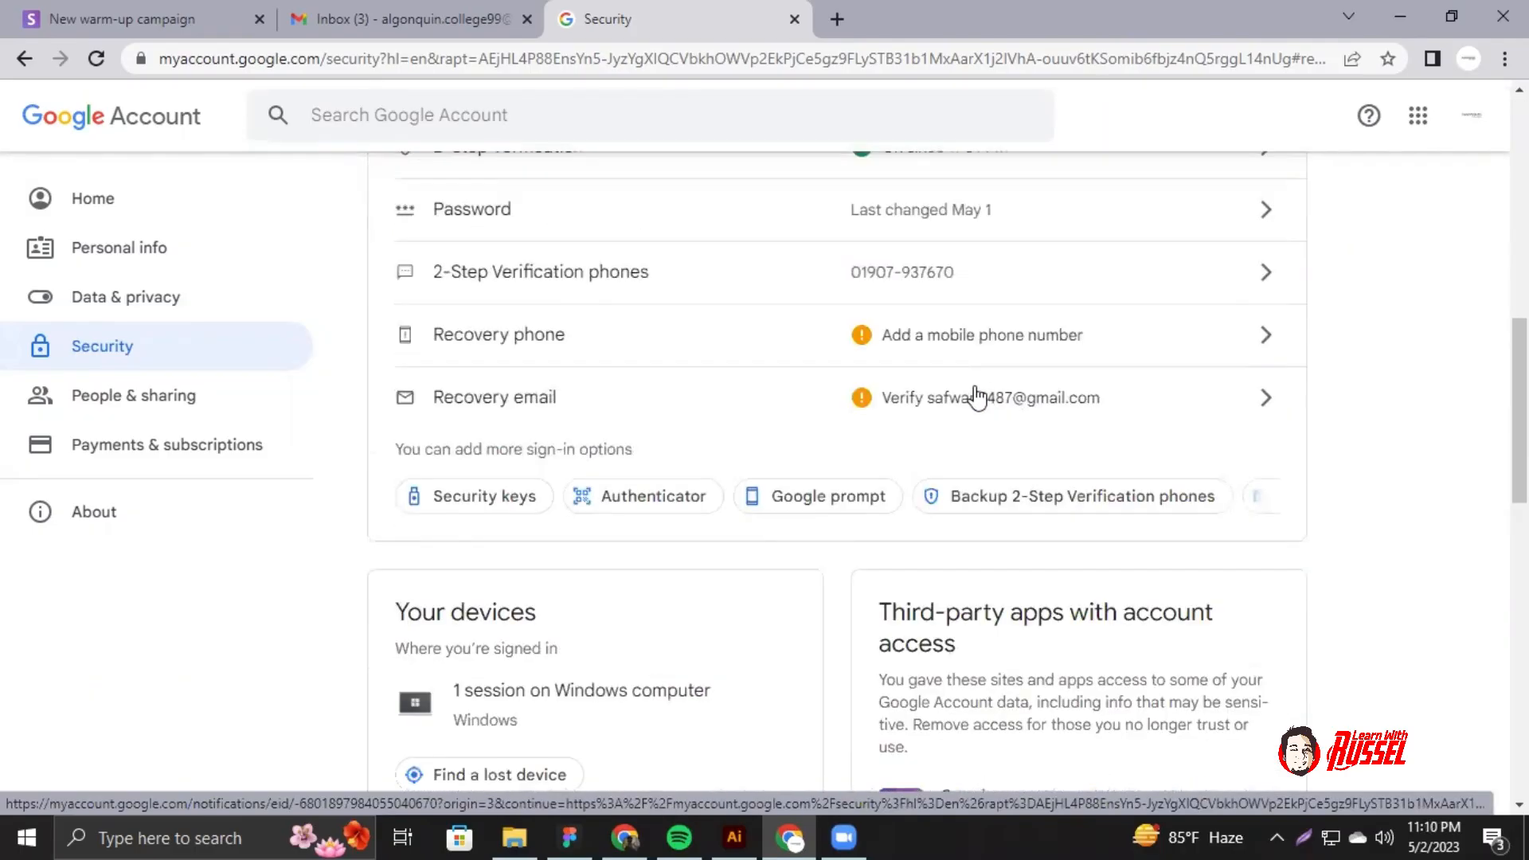
{"action": "scroll", "coordinate": [474, 146], "scroll_direction": "down", "scroll_amount": 3}
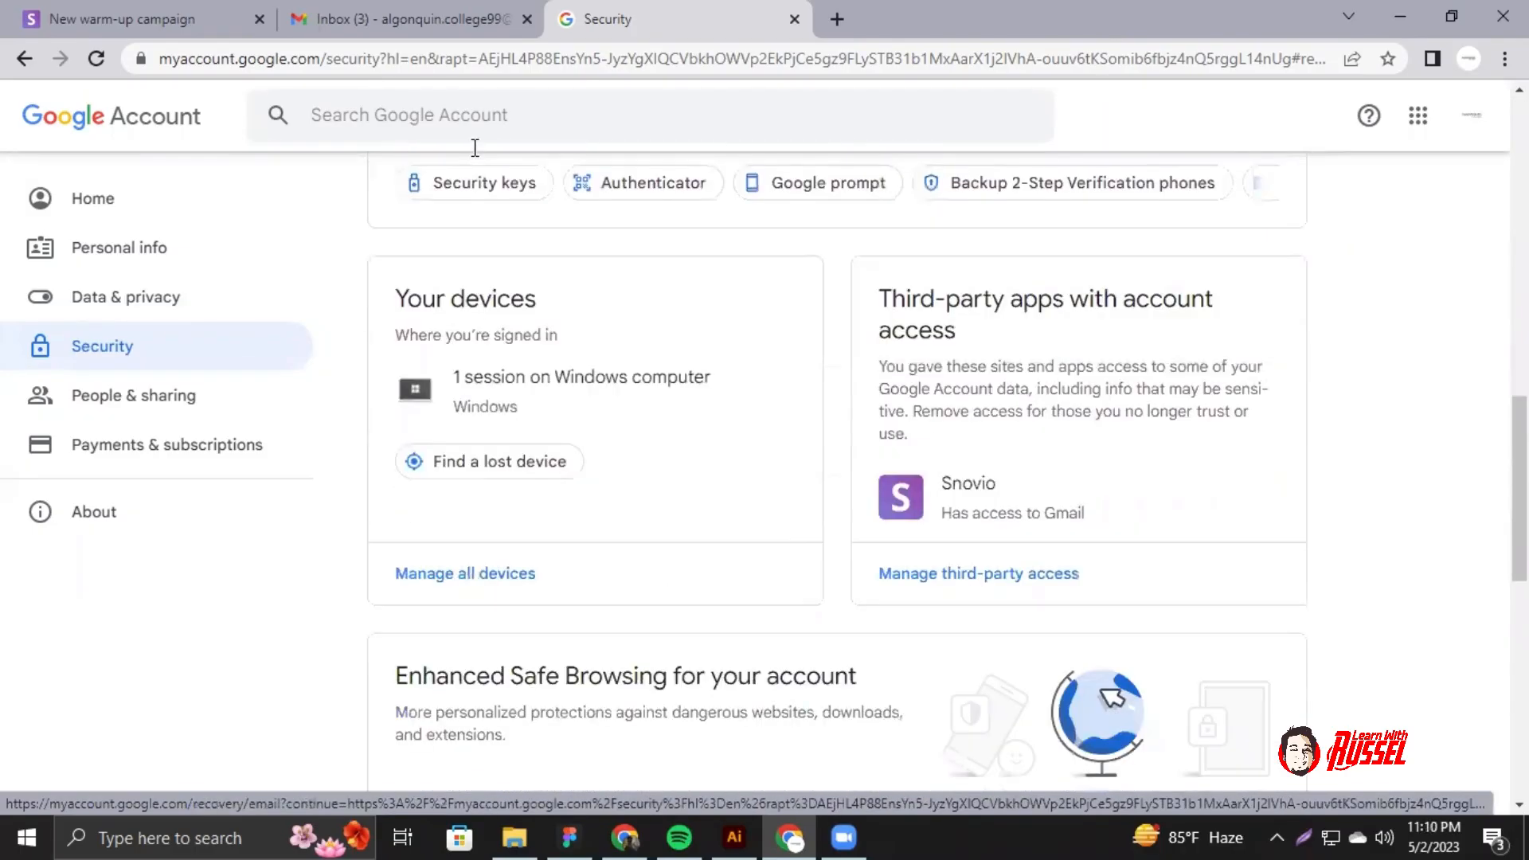
Search the Google Account settings for "app pass" and open the App passwords page
{"action": "scroll", "coordinate": [475, 147], "scroll_direction": "up", "scroll_amount": 2}
{"action": "scroll", "coordinate": [475, 147], "scroll_direction": "up", "scroll_amount": 8}
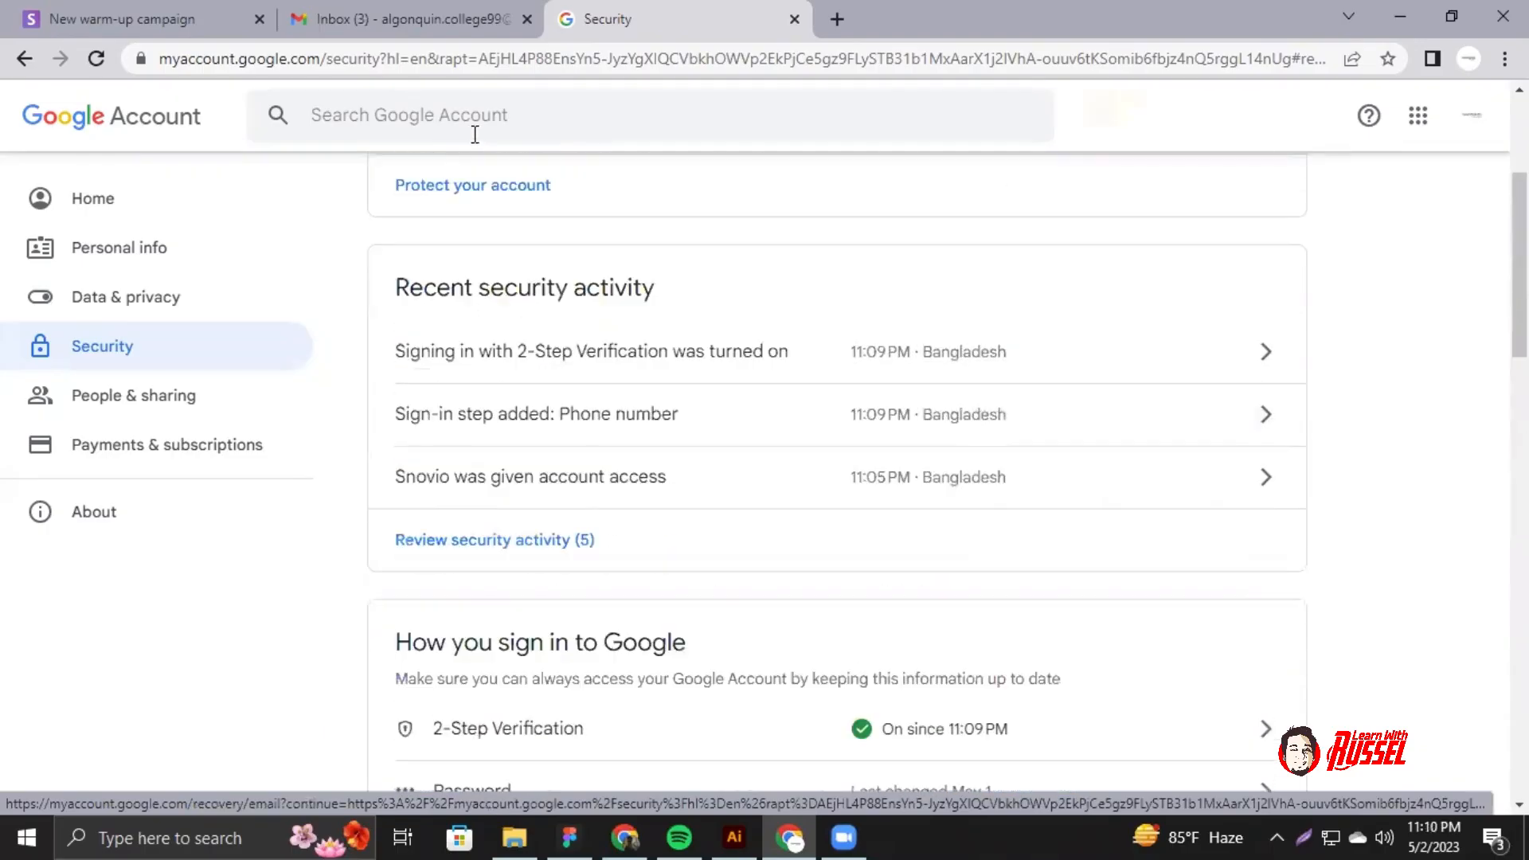
{"action": "scroll", "coordinate": [475, 135], "scroll_direction": "up", "scroll_amount": 2}
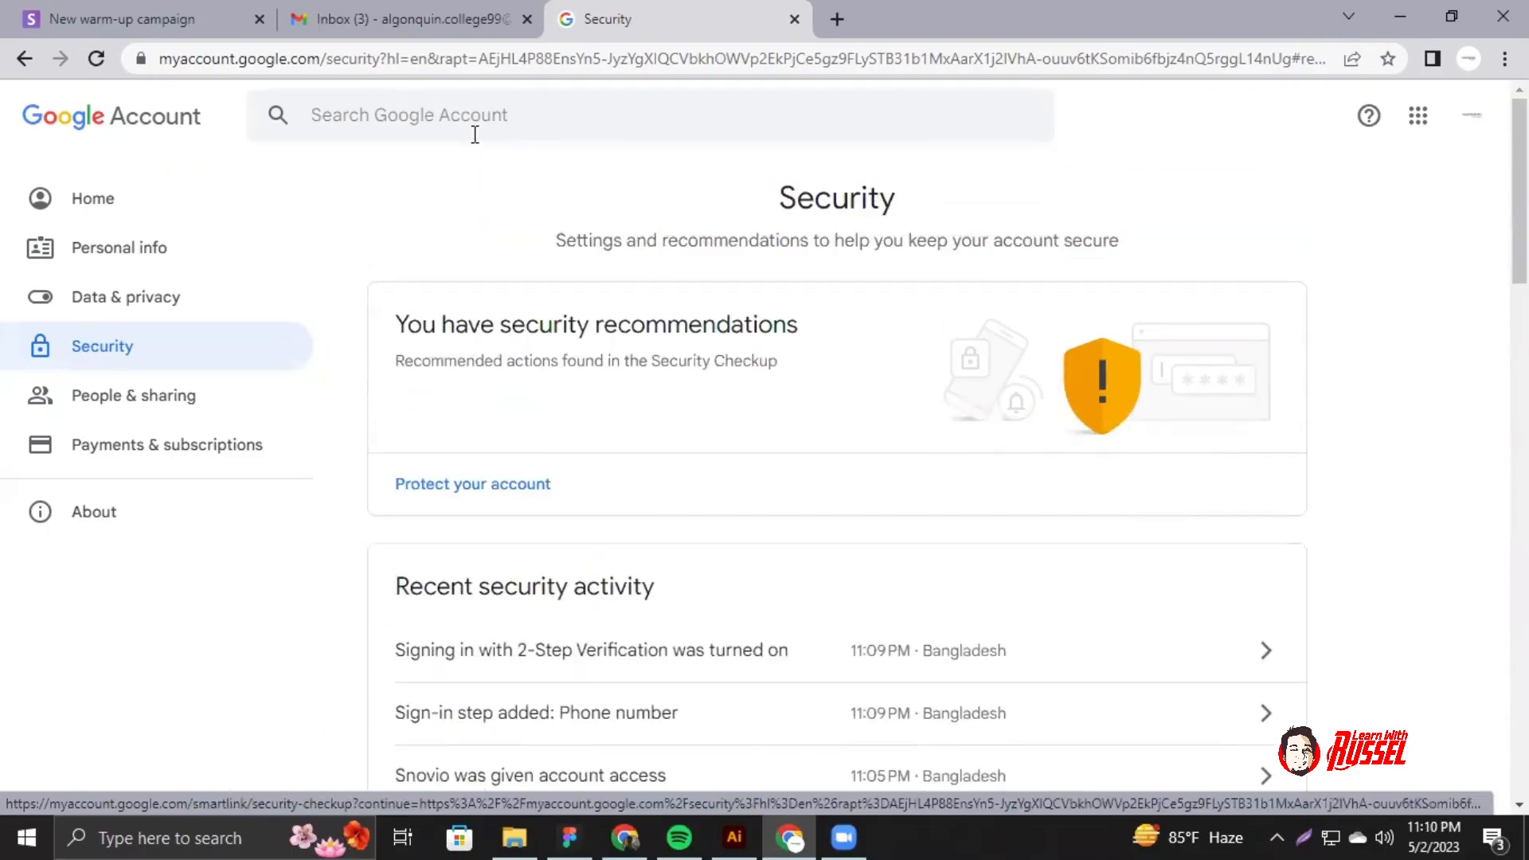
{"action": "left_click", "coordinate": [475, 135]}
{"action": "type", "text": "app"}
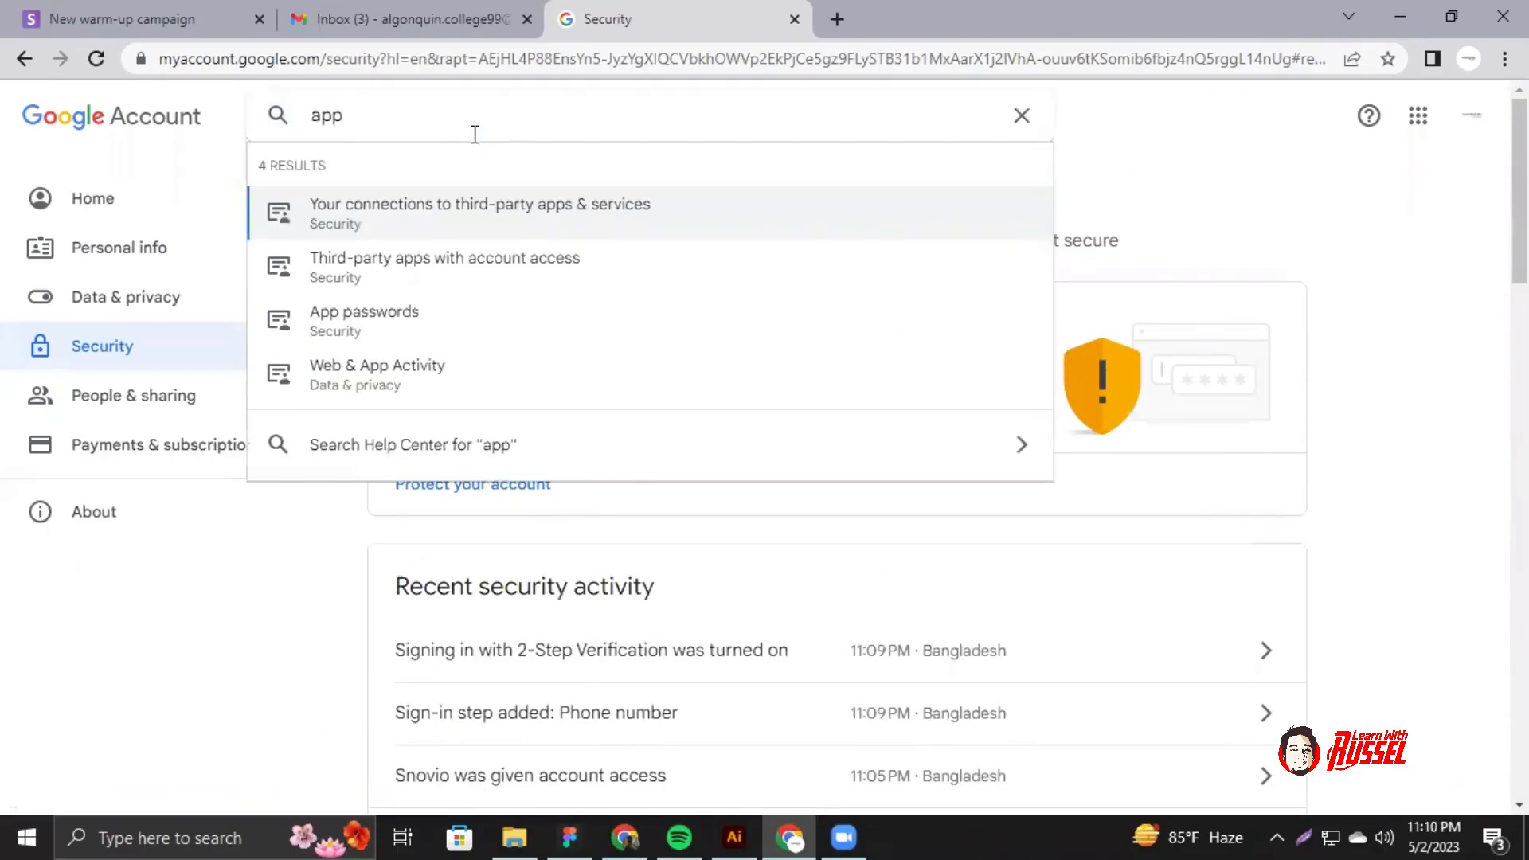
{"action": "key", "text": "BackSpace"}
{"action": "key", "text": "BackSpace"}
{"action": "key", "text": "BackSpace"}
{"action": "key", "text": "BackSpace"}
{"action": "type", "text": "app pass"}
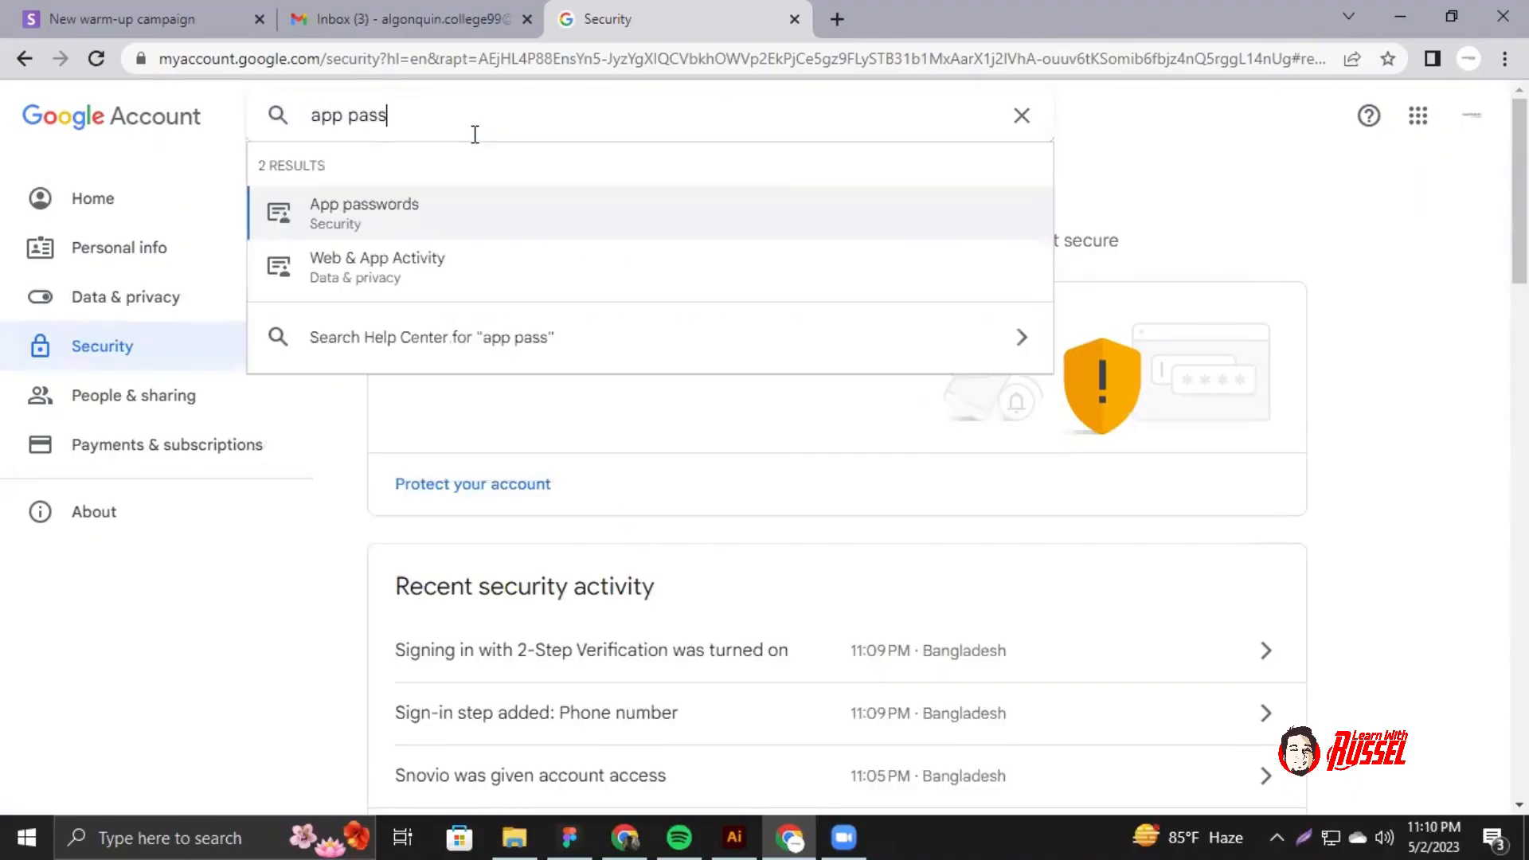
{"action": "left_click", "coordinate": [451, 215]}
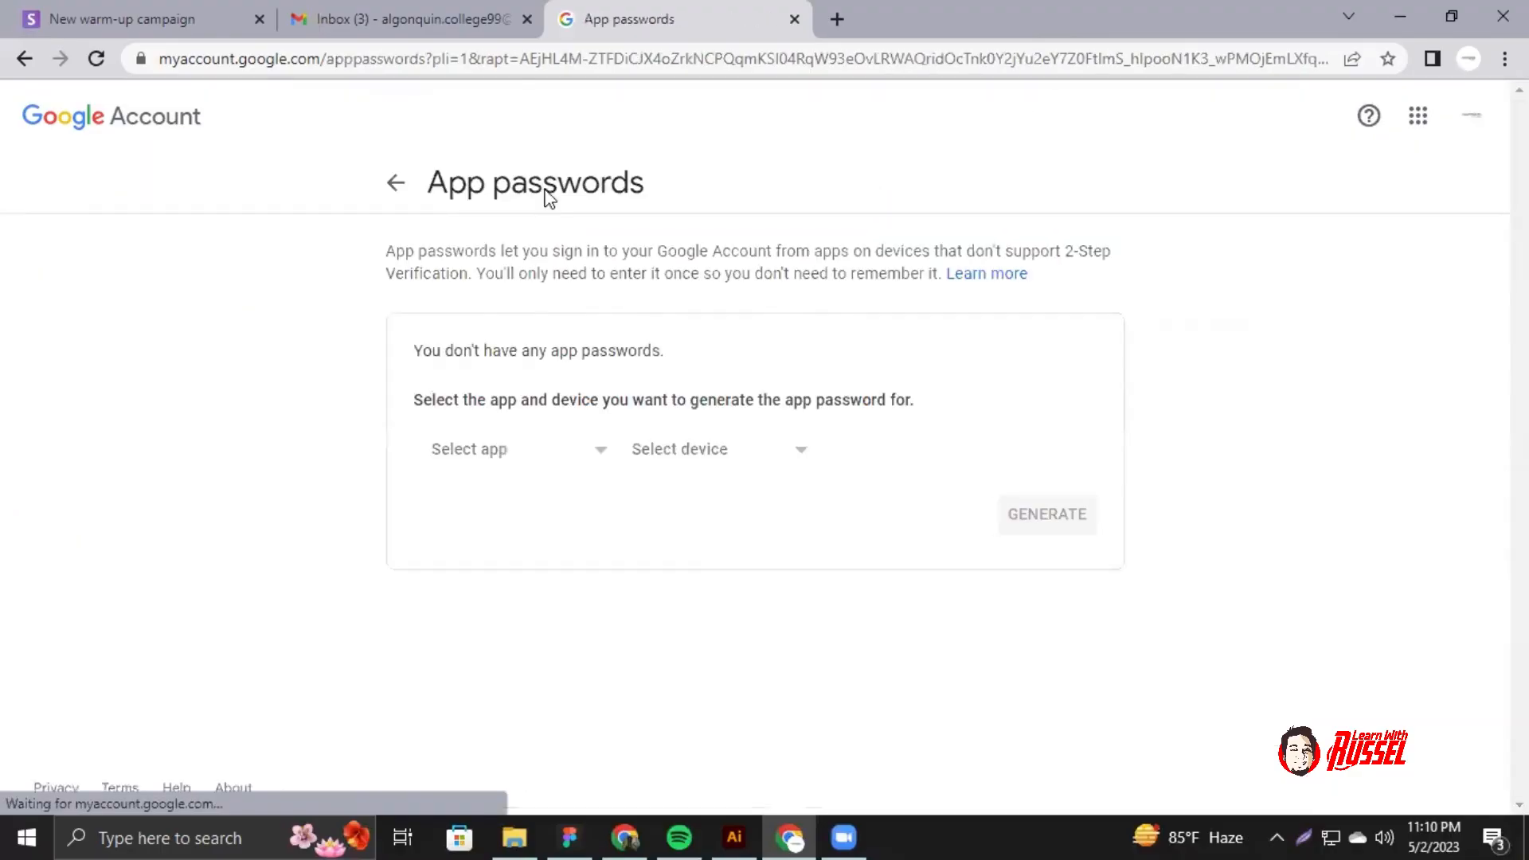
Generate an app password with Mail as the app and Other (Custom name) as the device, entering the person's first name as the custom name
{"action": "left_click", "coordinate": [565, 456]}
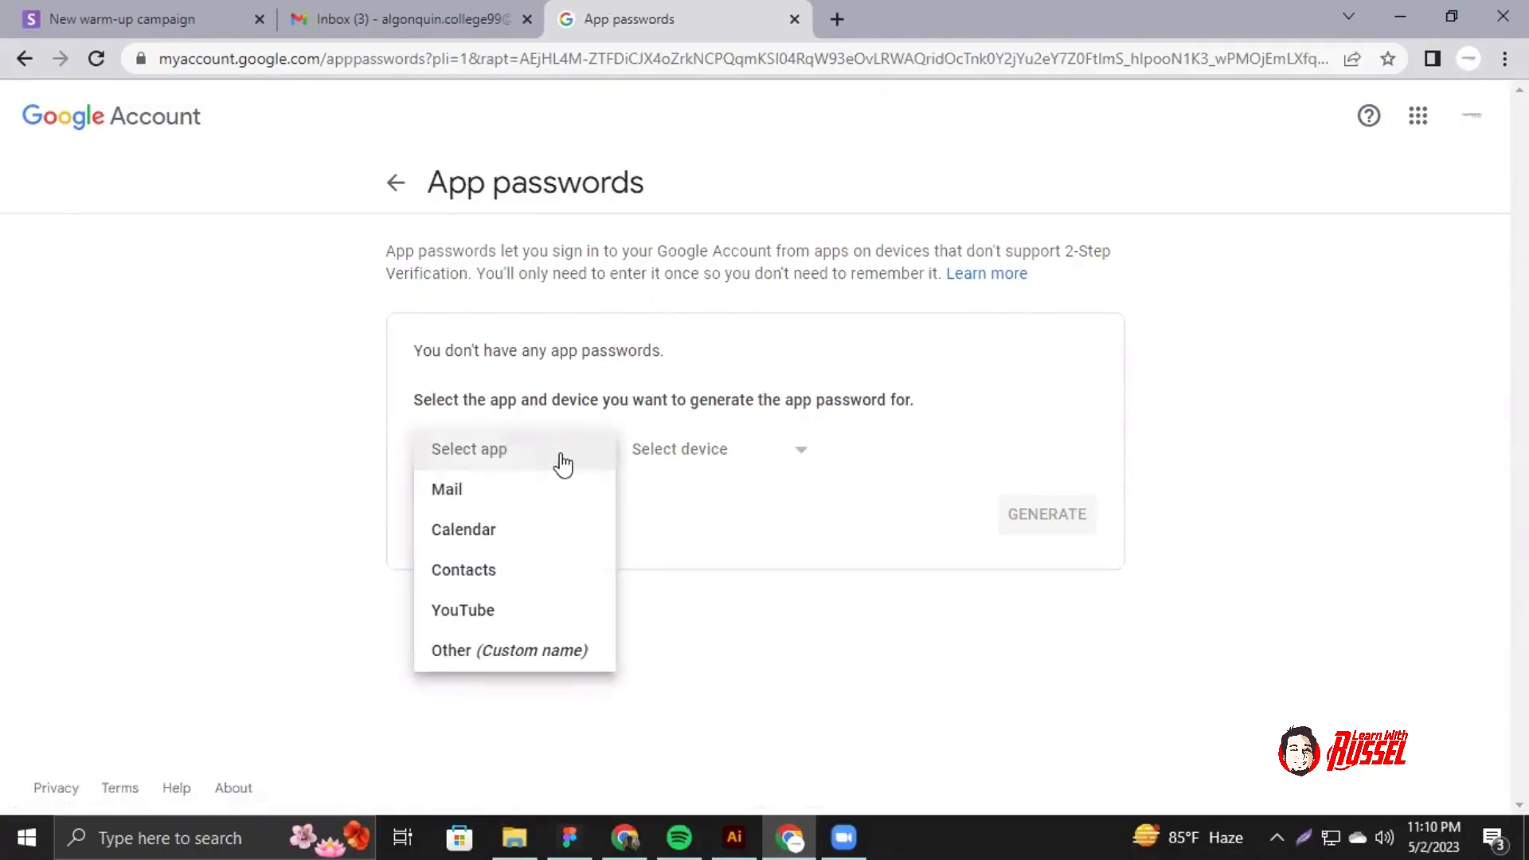
{"action": "left_click", "coordinate": [527, 499]}
{"action": "left_click", "coordinate": [700, 459]}
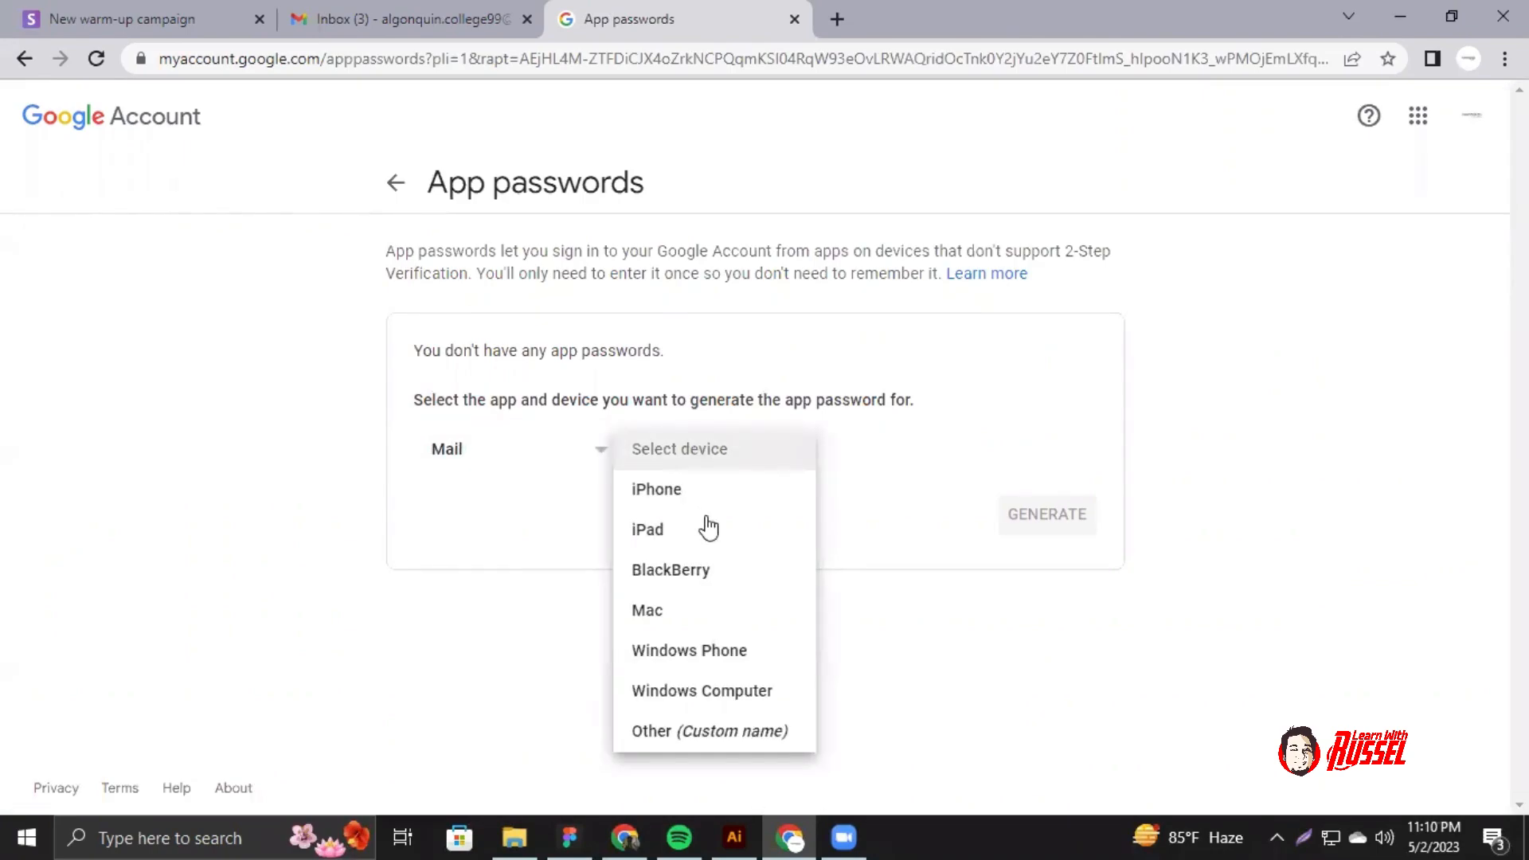
{"action": "left_click", "coordinate": [736, 729]}
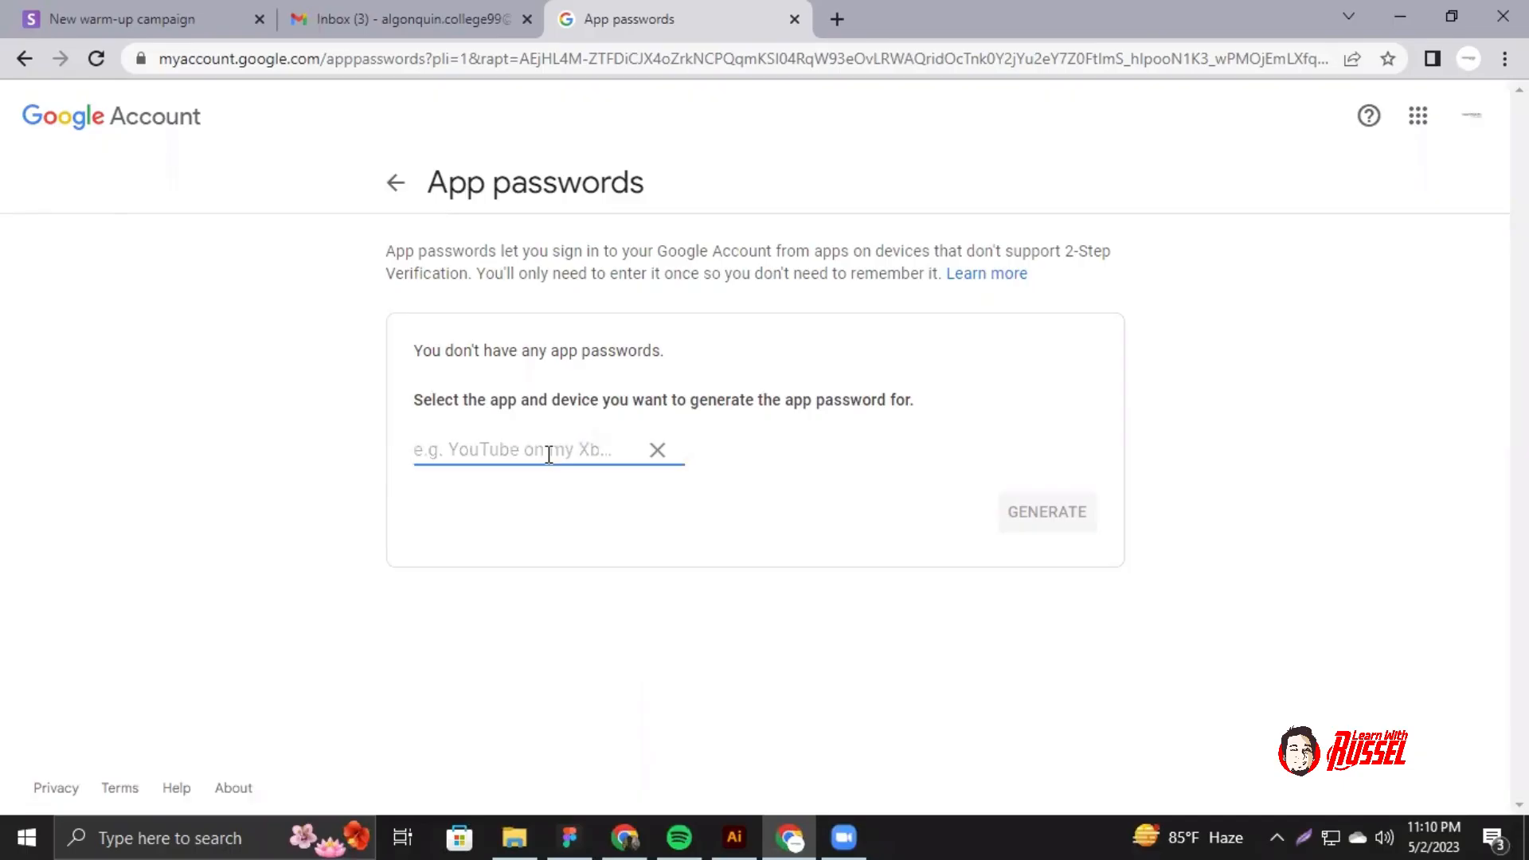
{"action": "type", "text": "Safwan"}
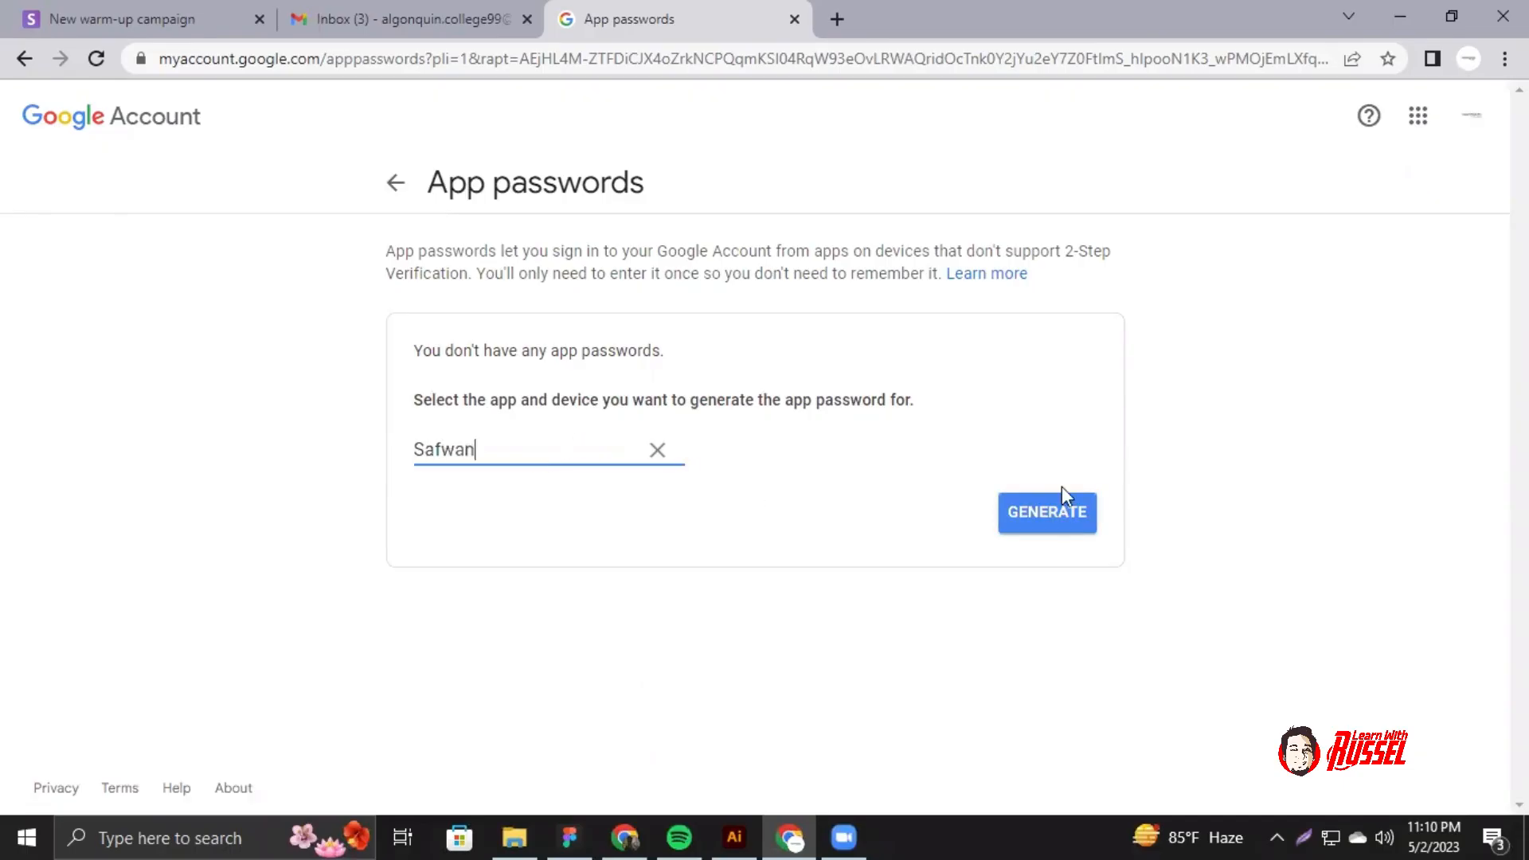
{"action": "left_click", "coordinate": [1076, 511]}
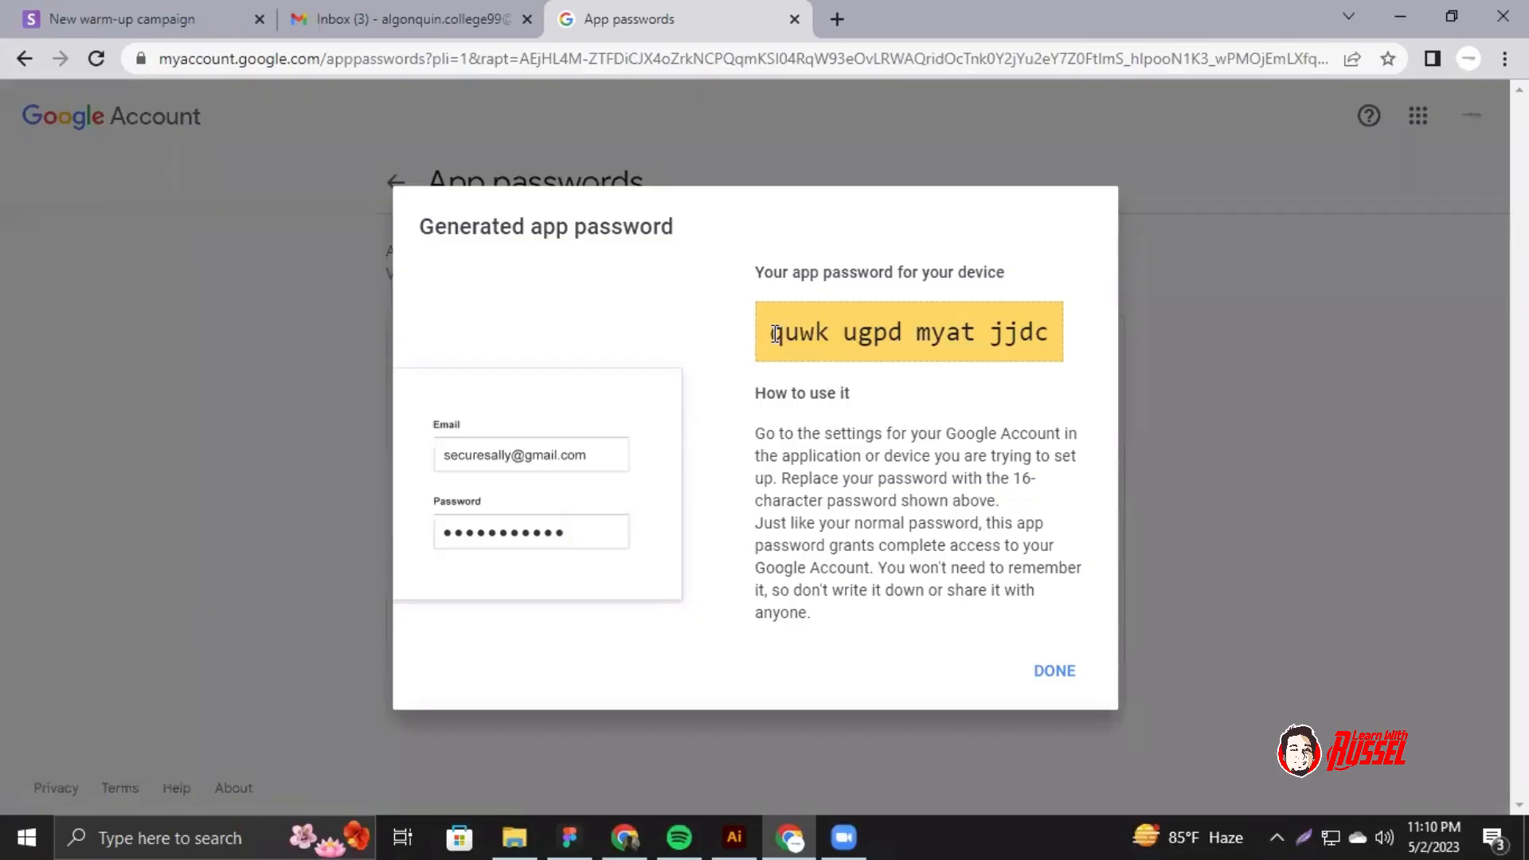
Copy the generated app password into a new Notepad document, minimize Notepad and close the generated password dialog
{"action": "left_click_drag", "start_coordinate": [769, 333], "coordinate": [1050, 334]}
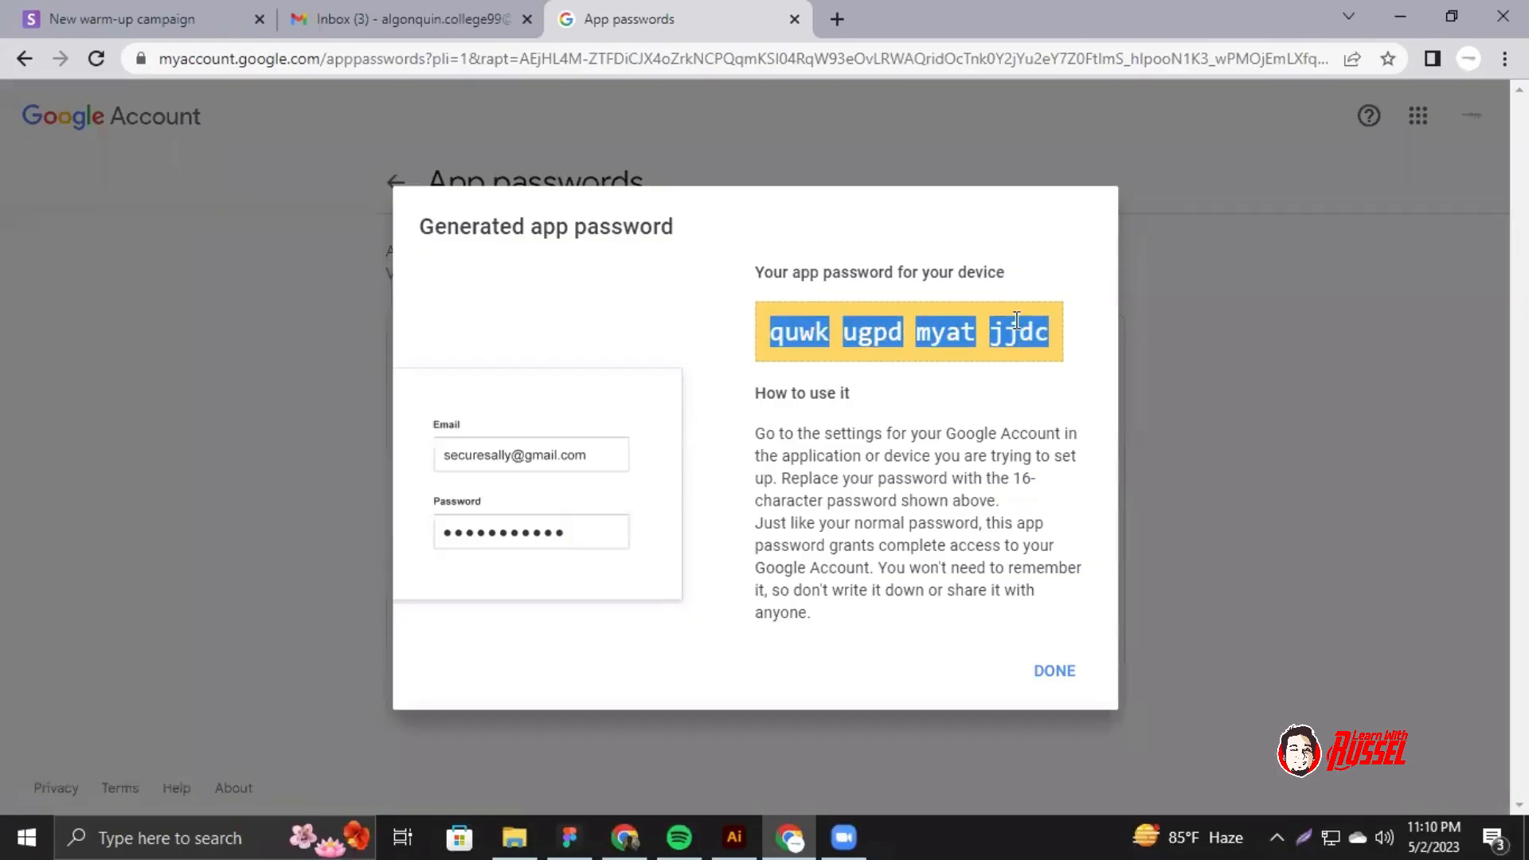
{"action": "key", "text": "super"}
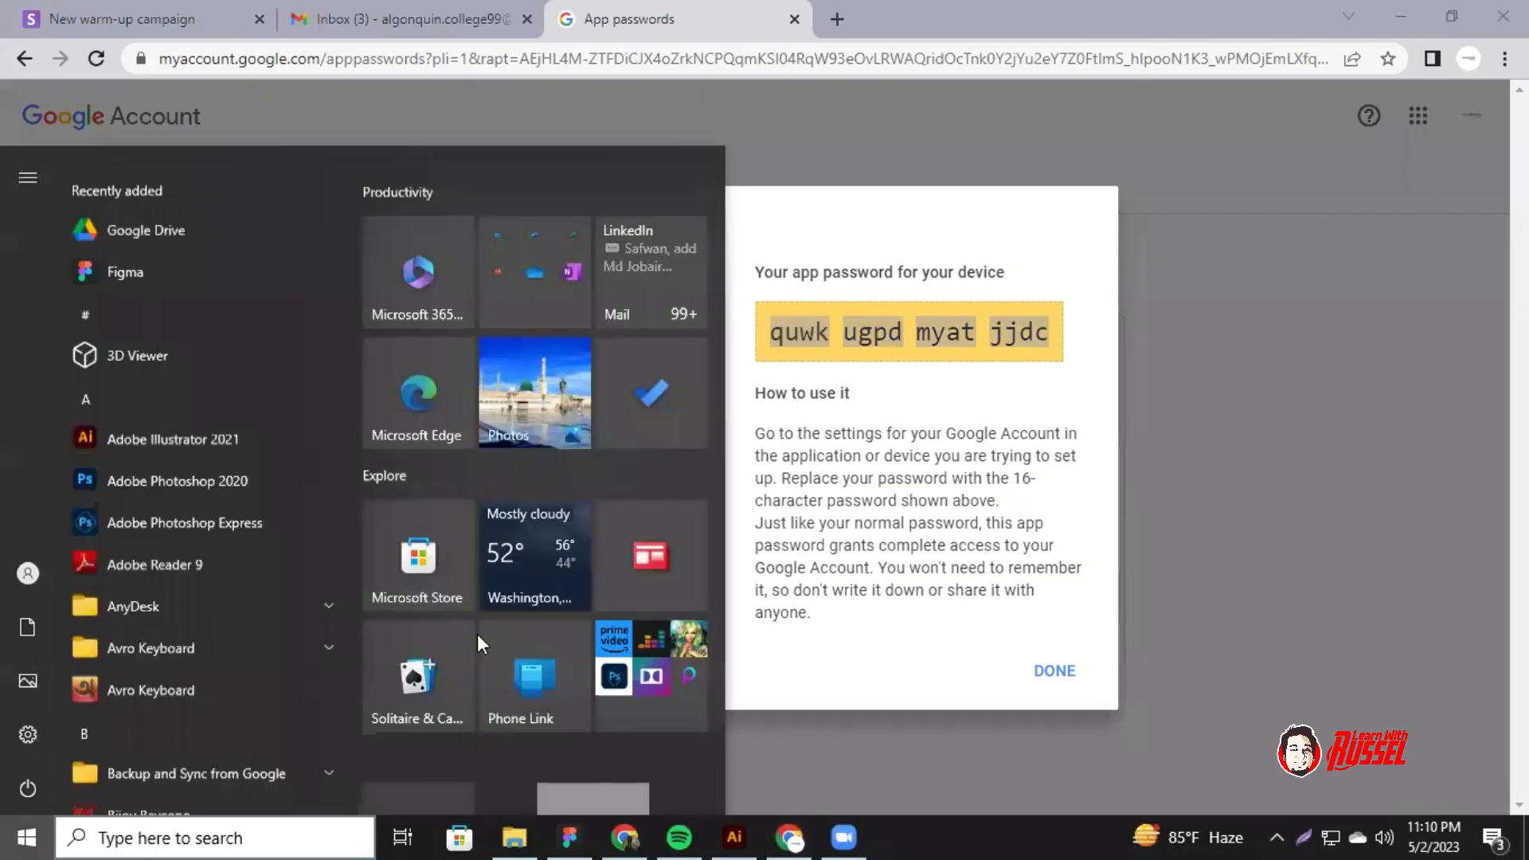
{"action": "type", "text": "note"}
{"action": "key", "text": "Return"}
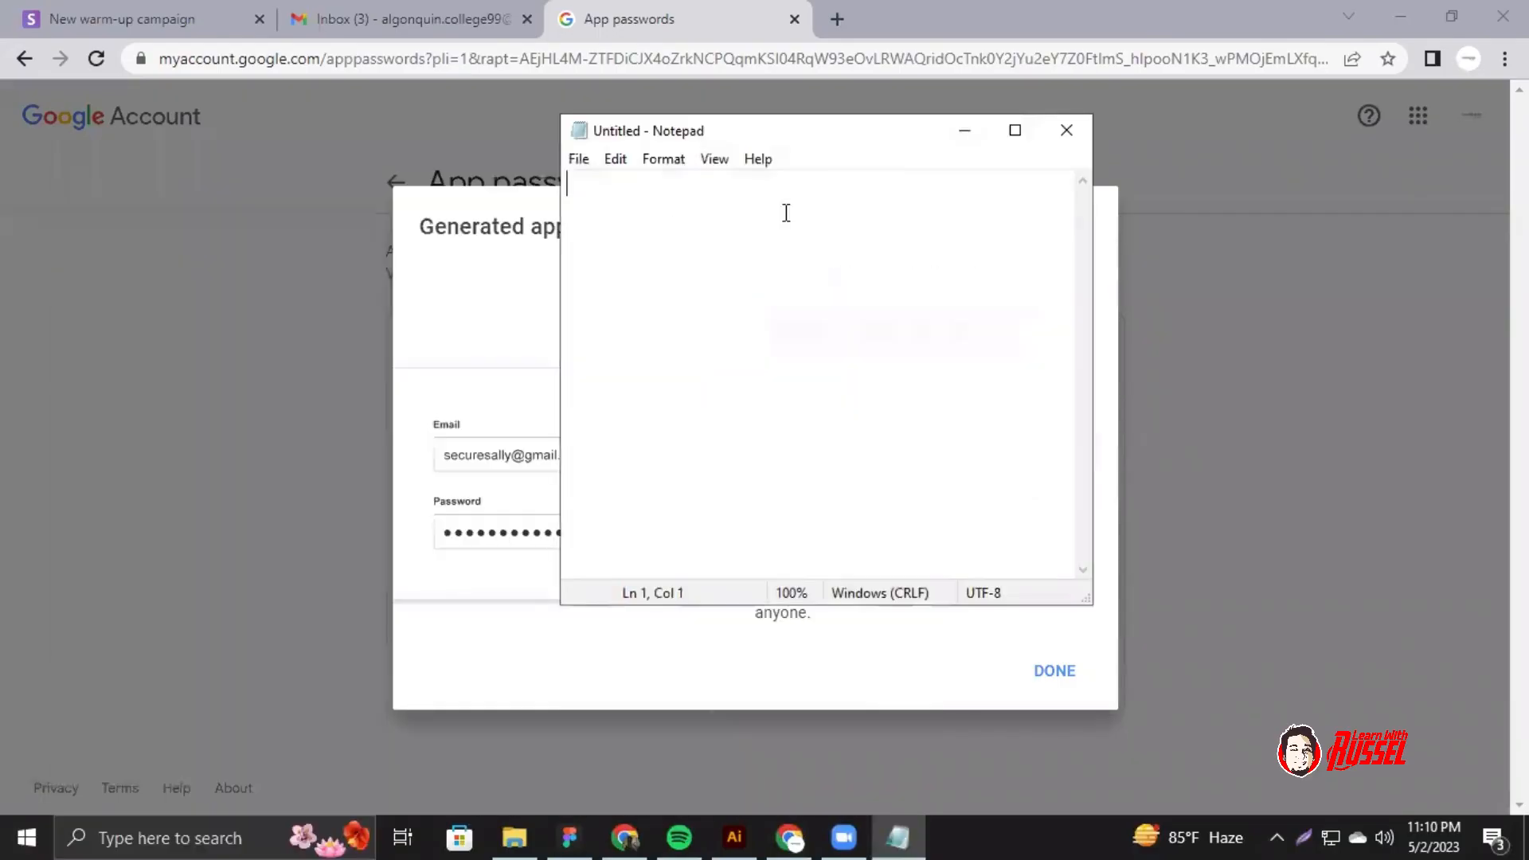
{"action": "key", "text": "ctrl+v"}
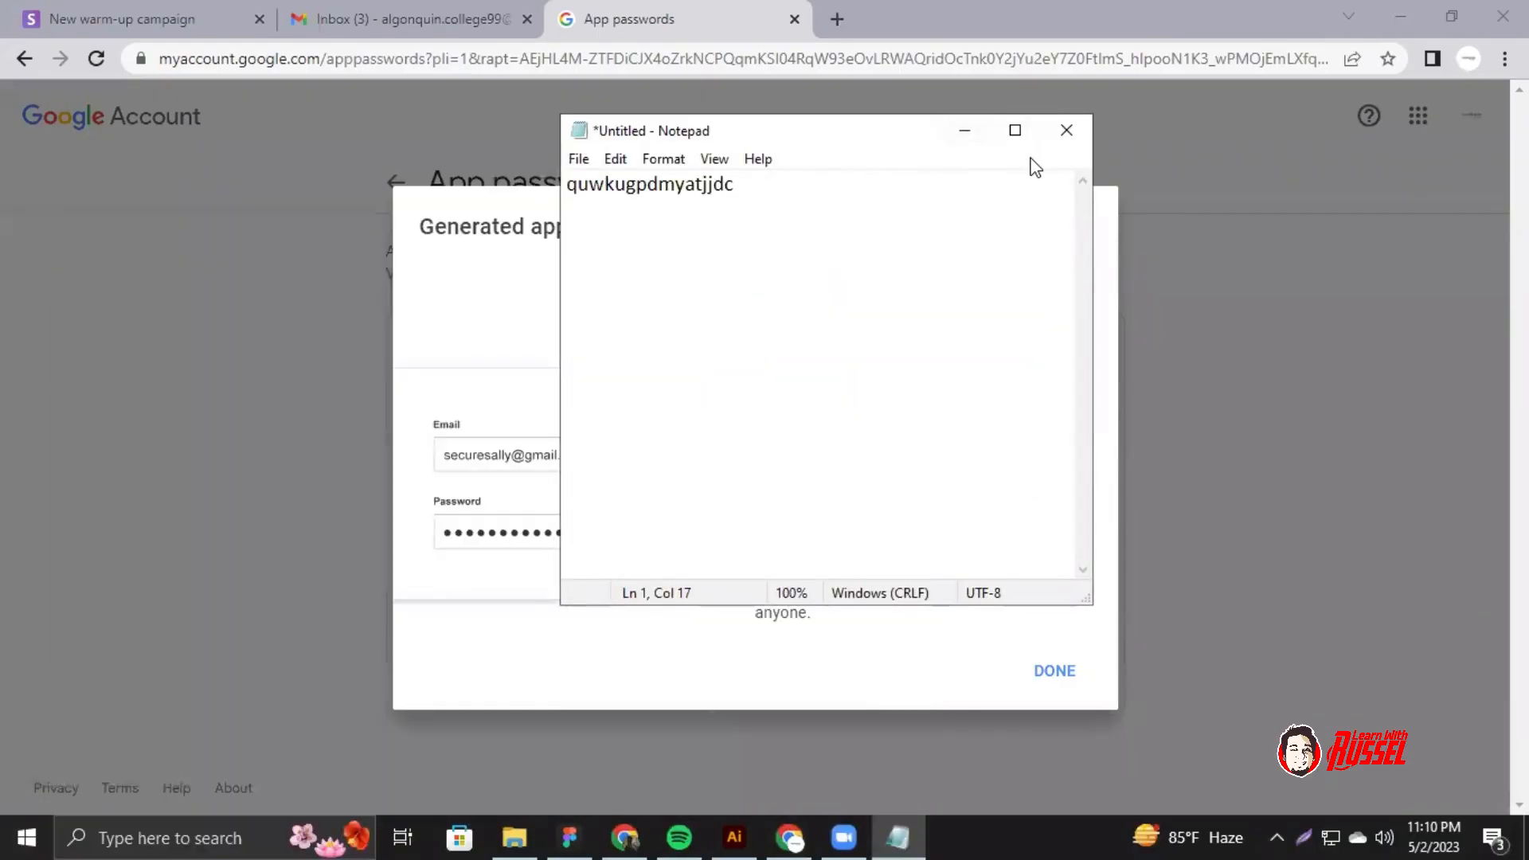
{"action": "left_click", "coordinate": [965, 130]}
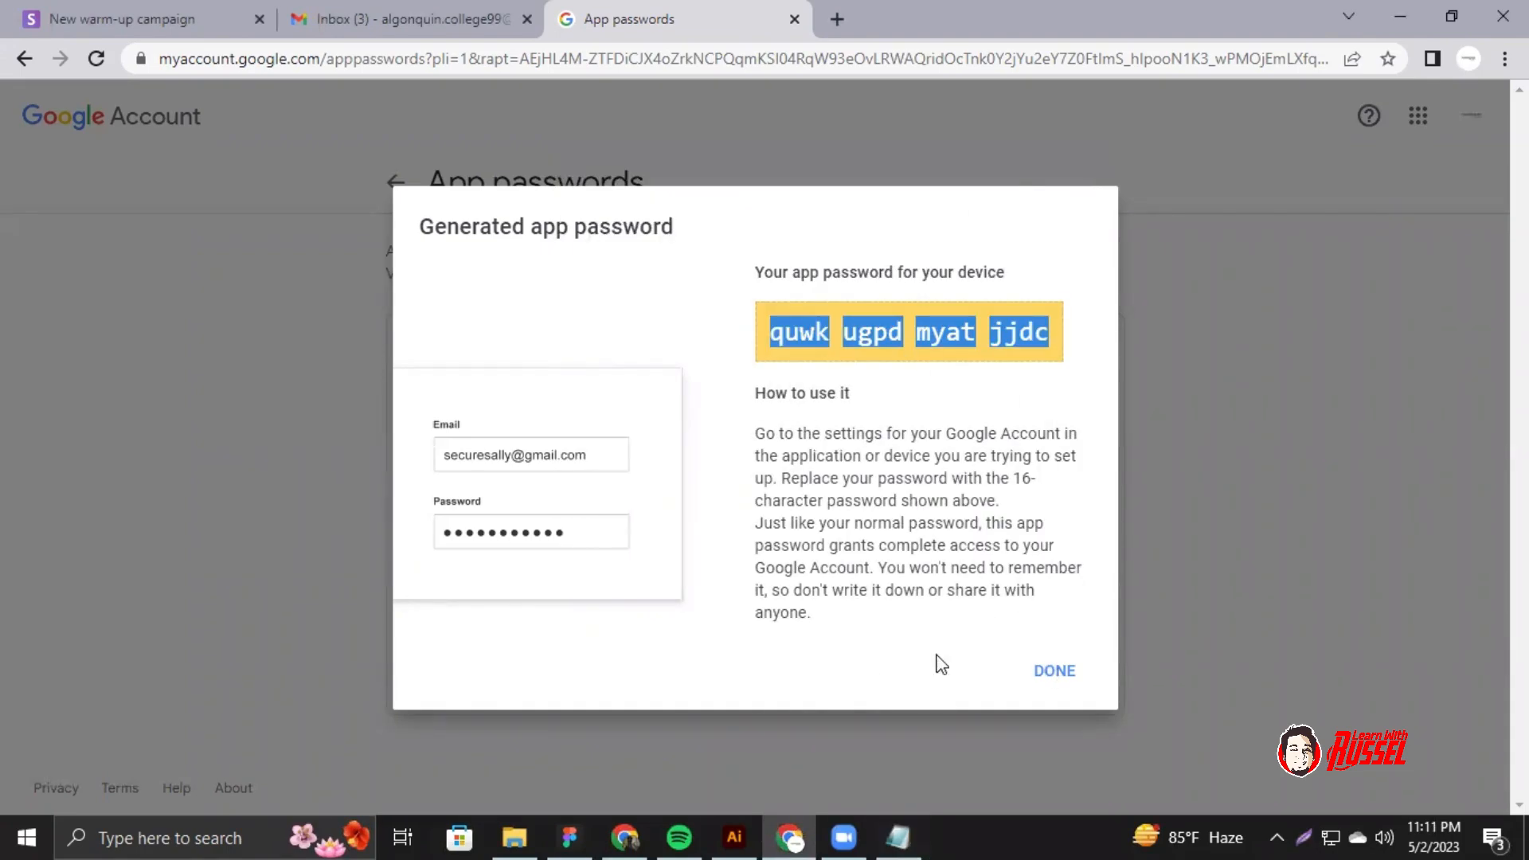
{"action": "left_click", "coordinate": [1048, 675]}
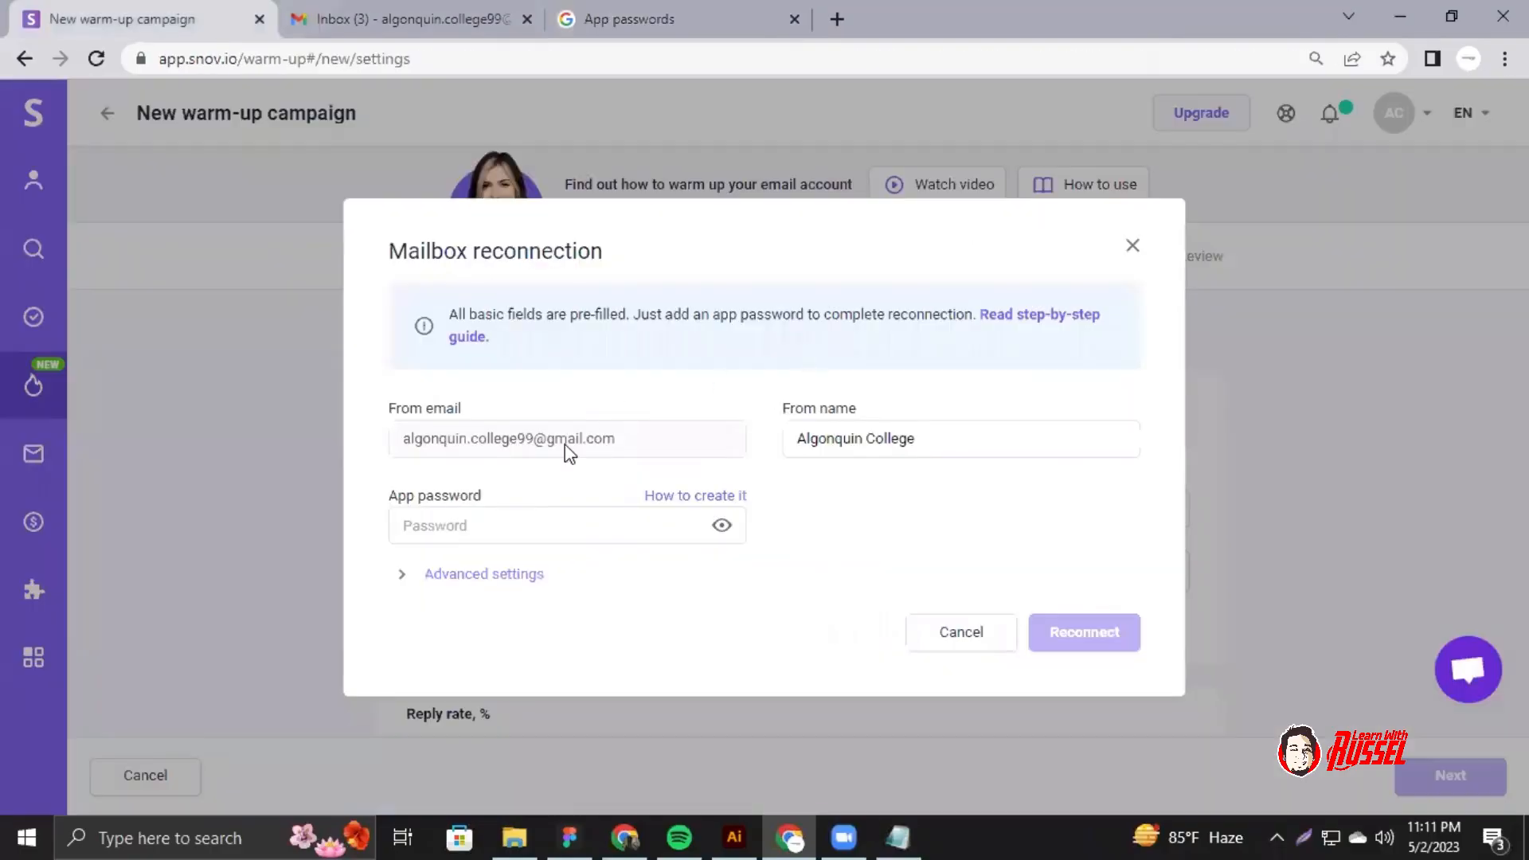
Paste the app password saved in Notepad into Snov.io's Mailbox reconnection form, reconnect the mailbox and dismiss Chrome's password-saving offer
{"action": "left_click", "coordinate": [514, 528]}
{"action": "key", "text": "alt+Tab"}
{"action": "key", "text": "ctrl+a"}
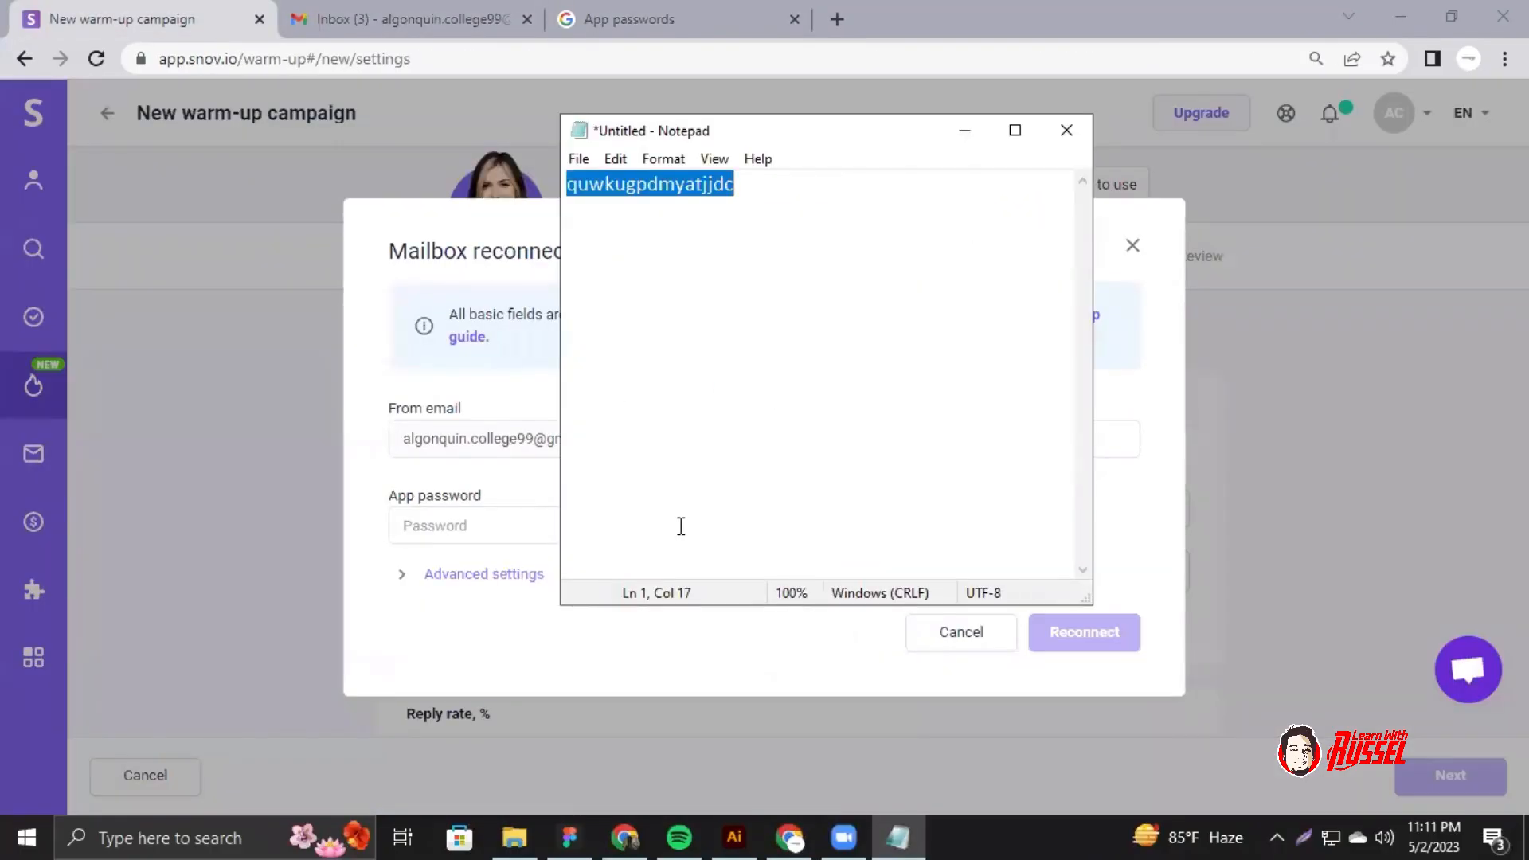
{"action": "key", "text": "alt+Tab"}
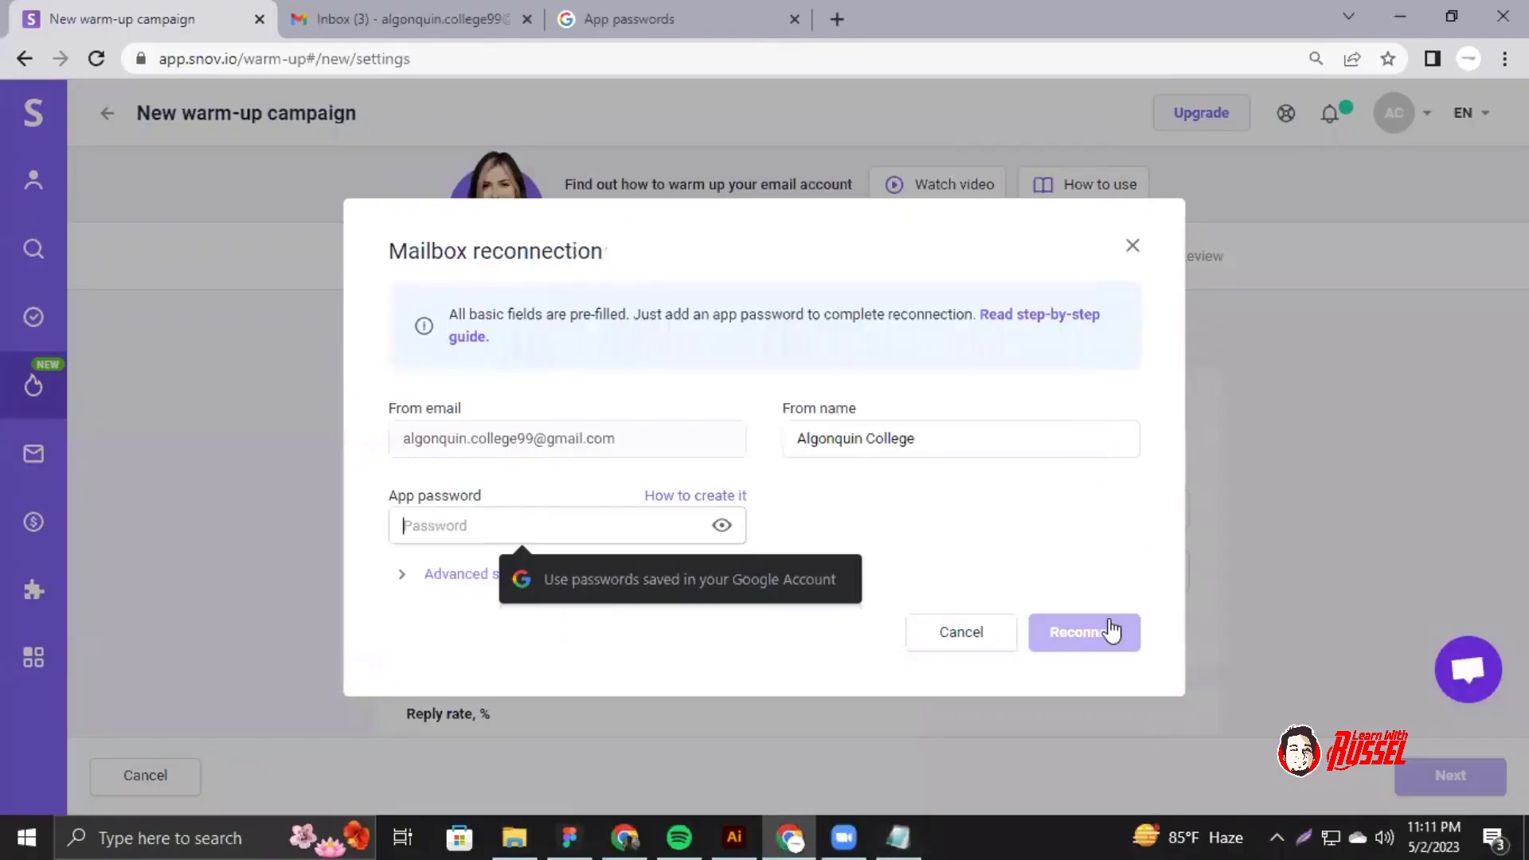
{"action": "key", "text": "ctrl+v"}
{"action": "left_click", "coordinate": [1110, 631]}
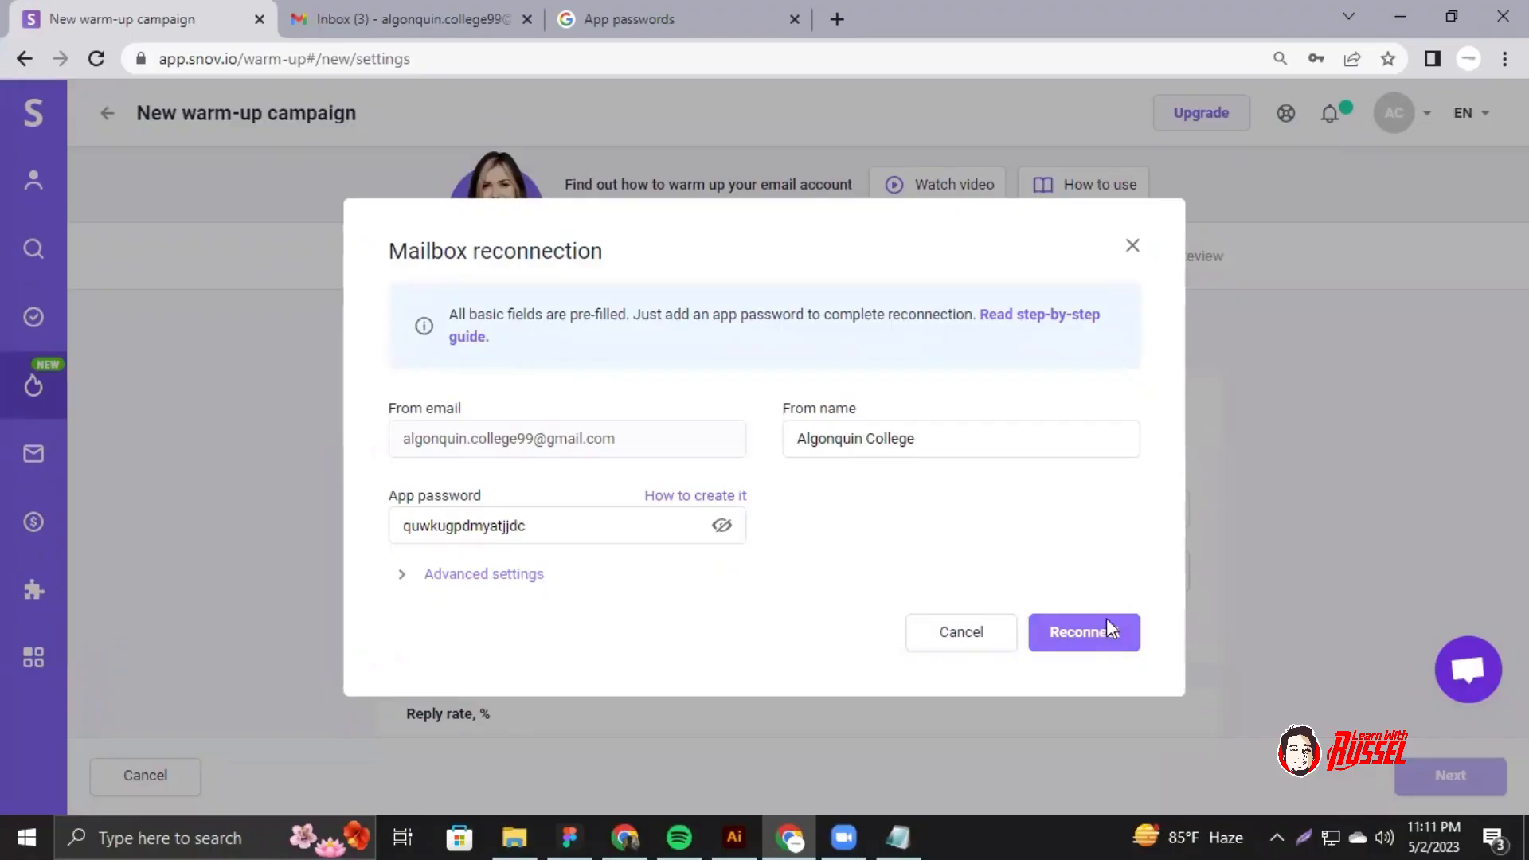
{"action": "left_click", "coordinate": [1108, 625]}
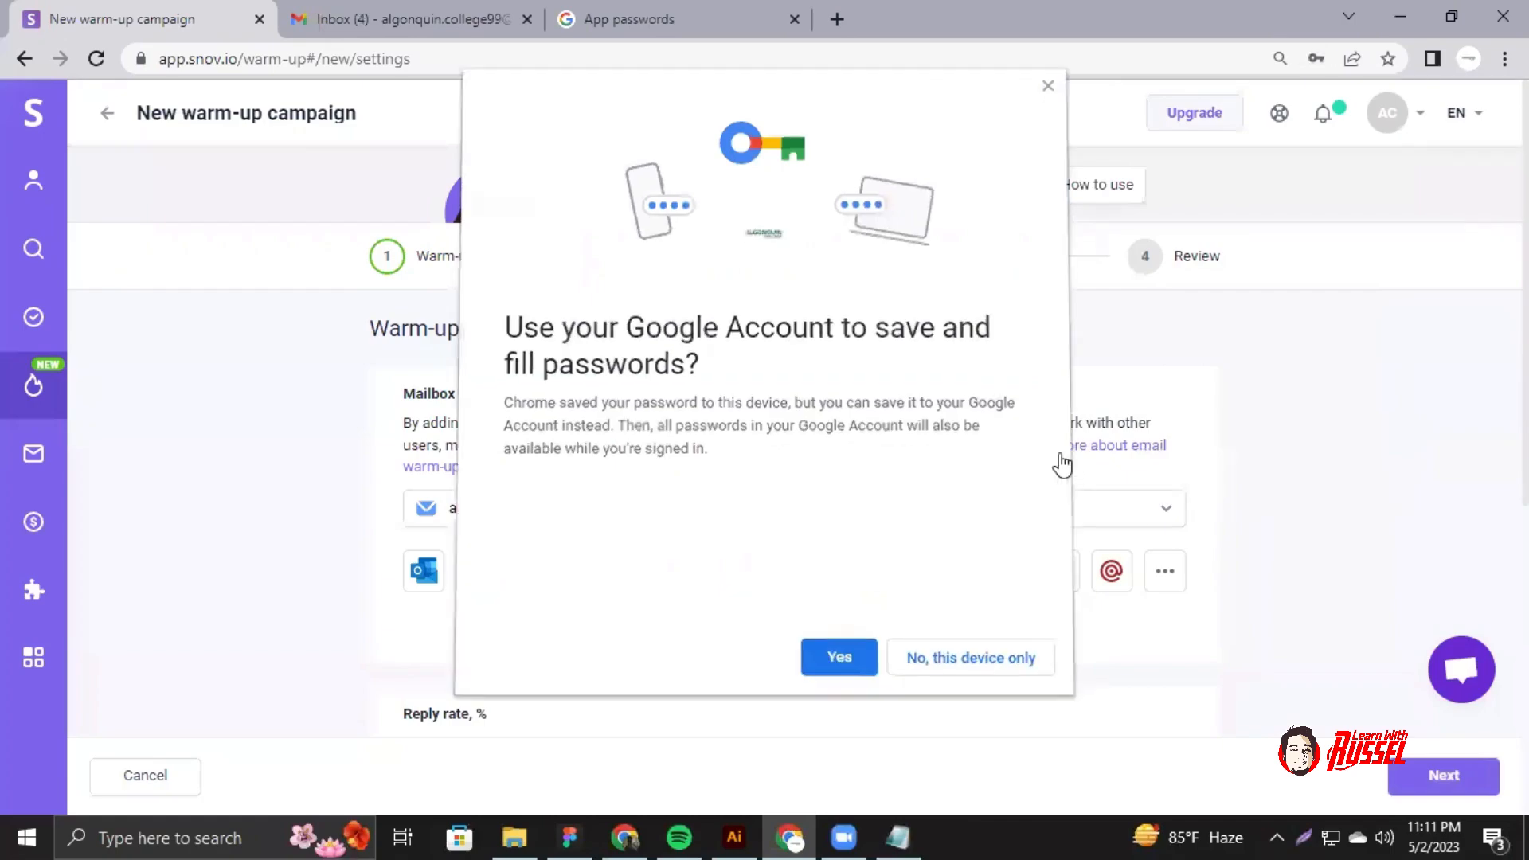
{"action": "key", "text": "Escape"}
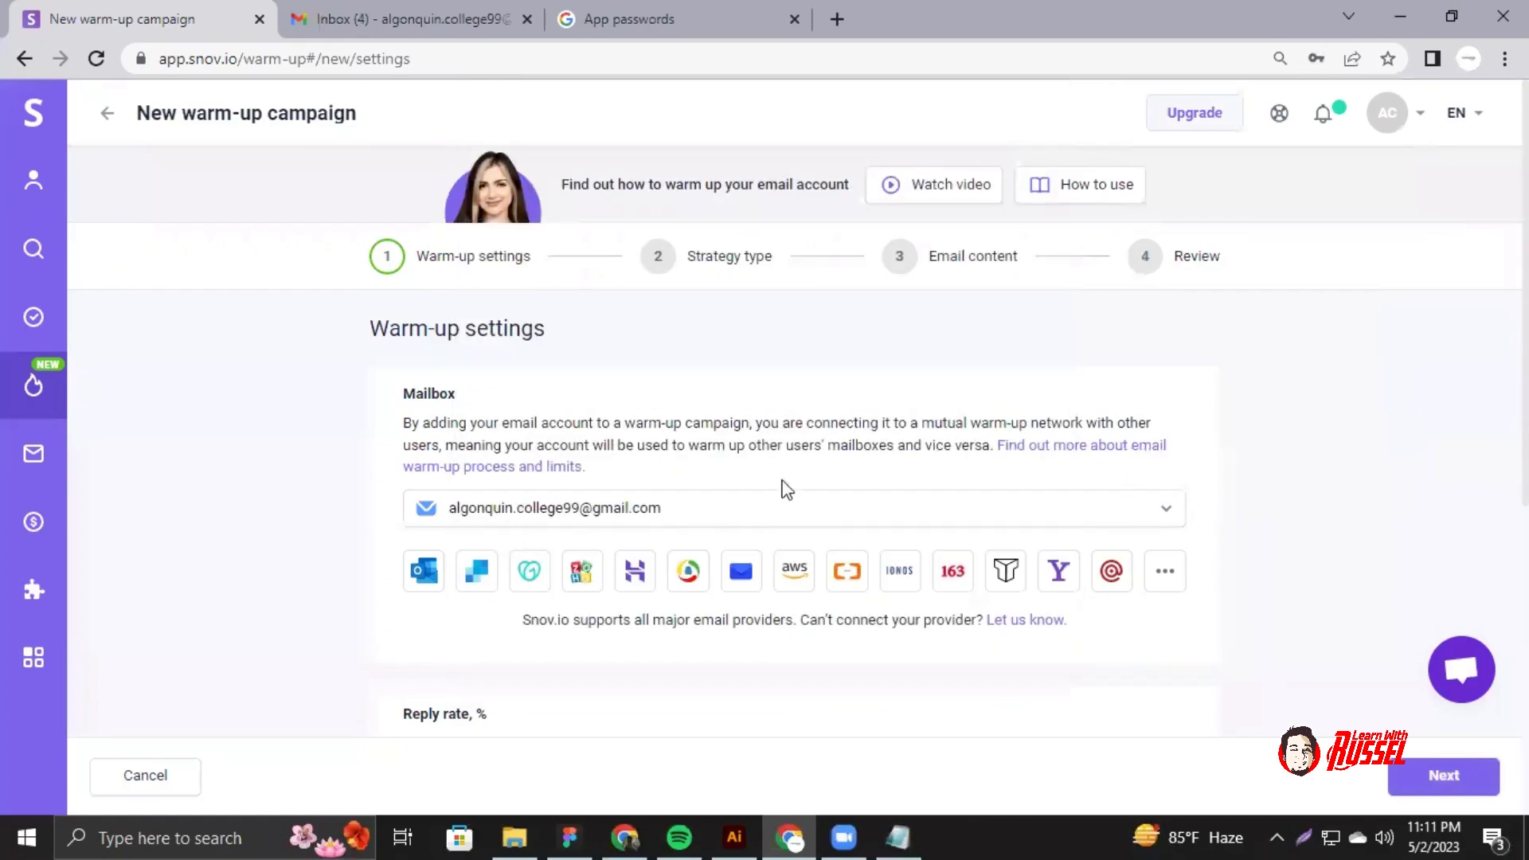
Review the warm-up settings for the mailbox, reply rate, campaign deadline and schedule, including the reply rate recommendation
{"action": "scroll", "coordinate": [789, 477], "scroll_direction": "down", "scroll_amount": 3}
{"action": "scroll", "coordinate": [814, 466], "scroll_direction": "up", "scroll_amount": 4}
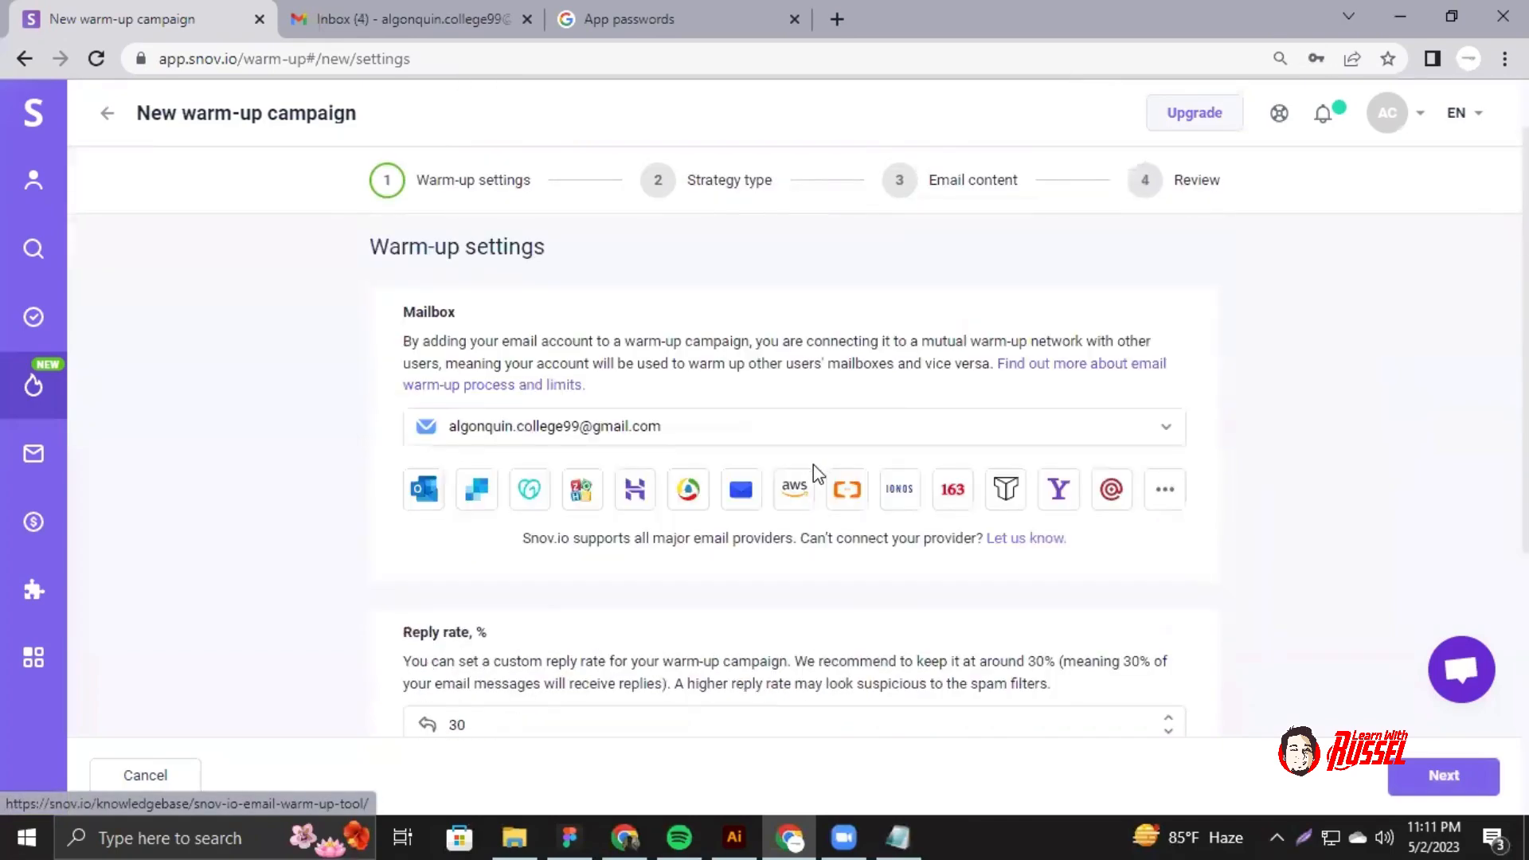
{"action": "scroll", "coordinate": [809, 470], "scroll_direction": "down", "scroll_amount": 4}
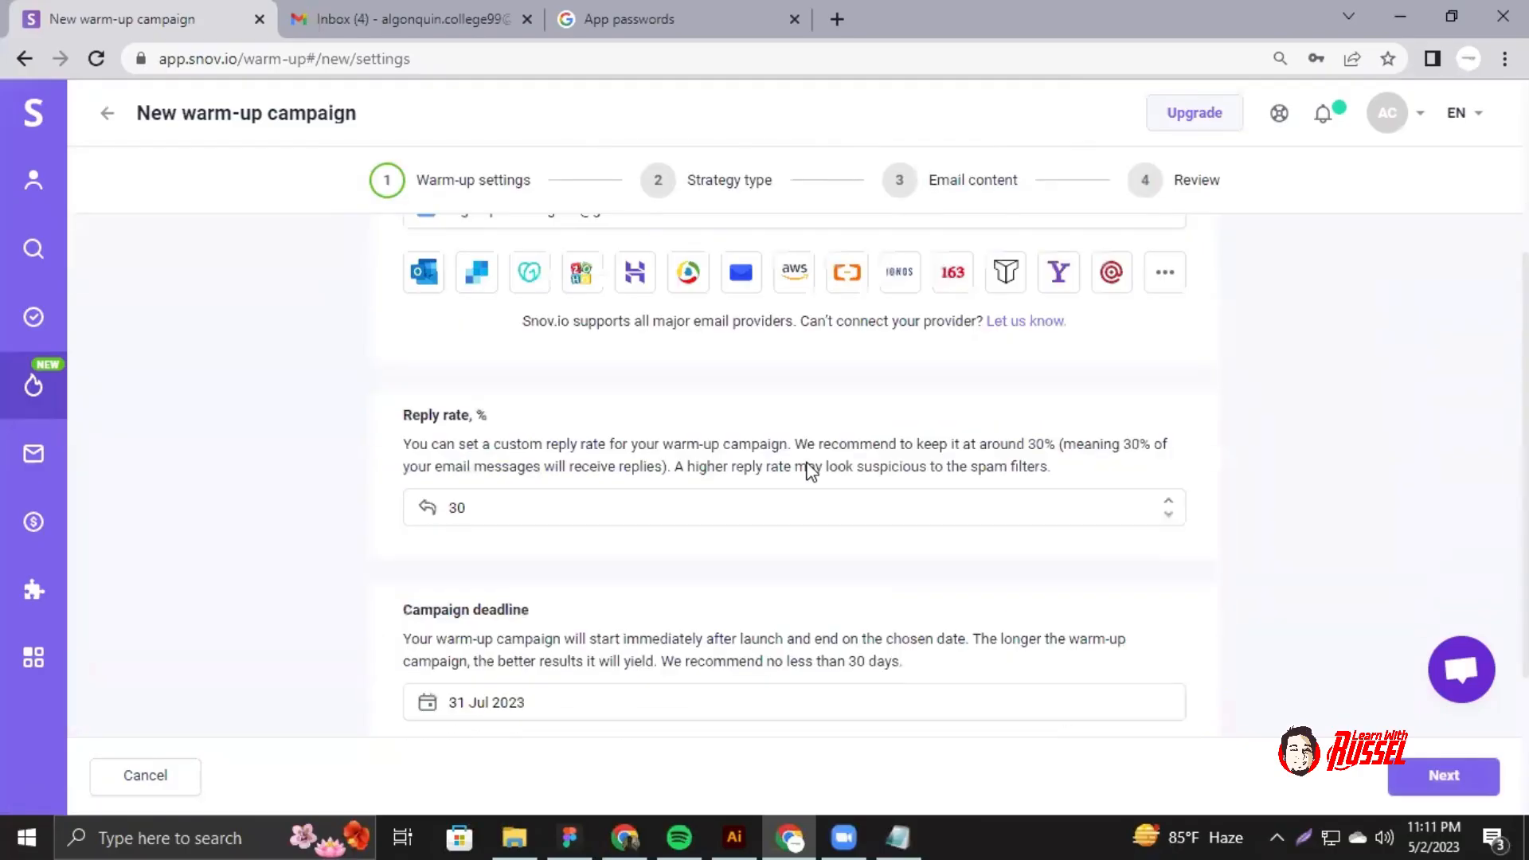
{"action": "scroll", "coordinate": [808, 470], "scroll_direction": "up", "scroll_amount": 2}
{"action": "scroll", "coordinate": [705, 530], "scroll_direction": "up", "scroll_amount": 3}
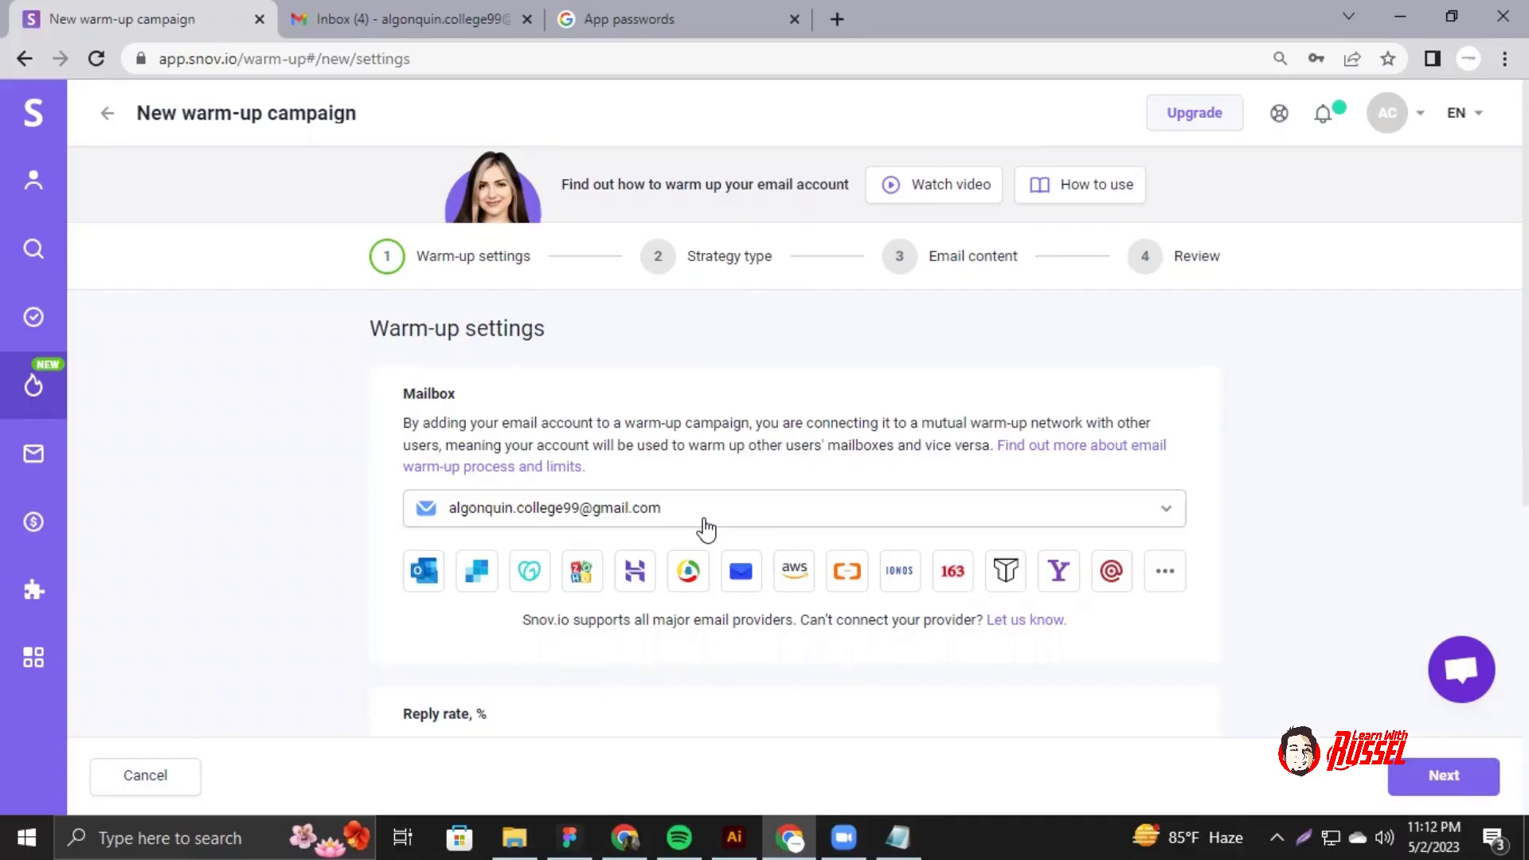
{"action": "scroll", "coordinate": [709, 458], "scroll_direction": "down", "scroll_amount": 5}
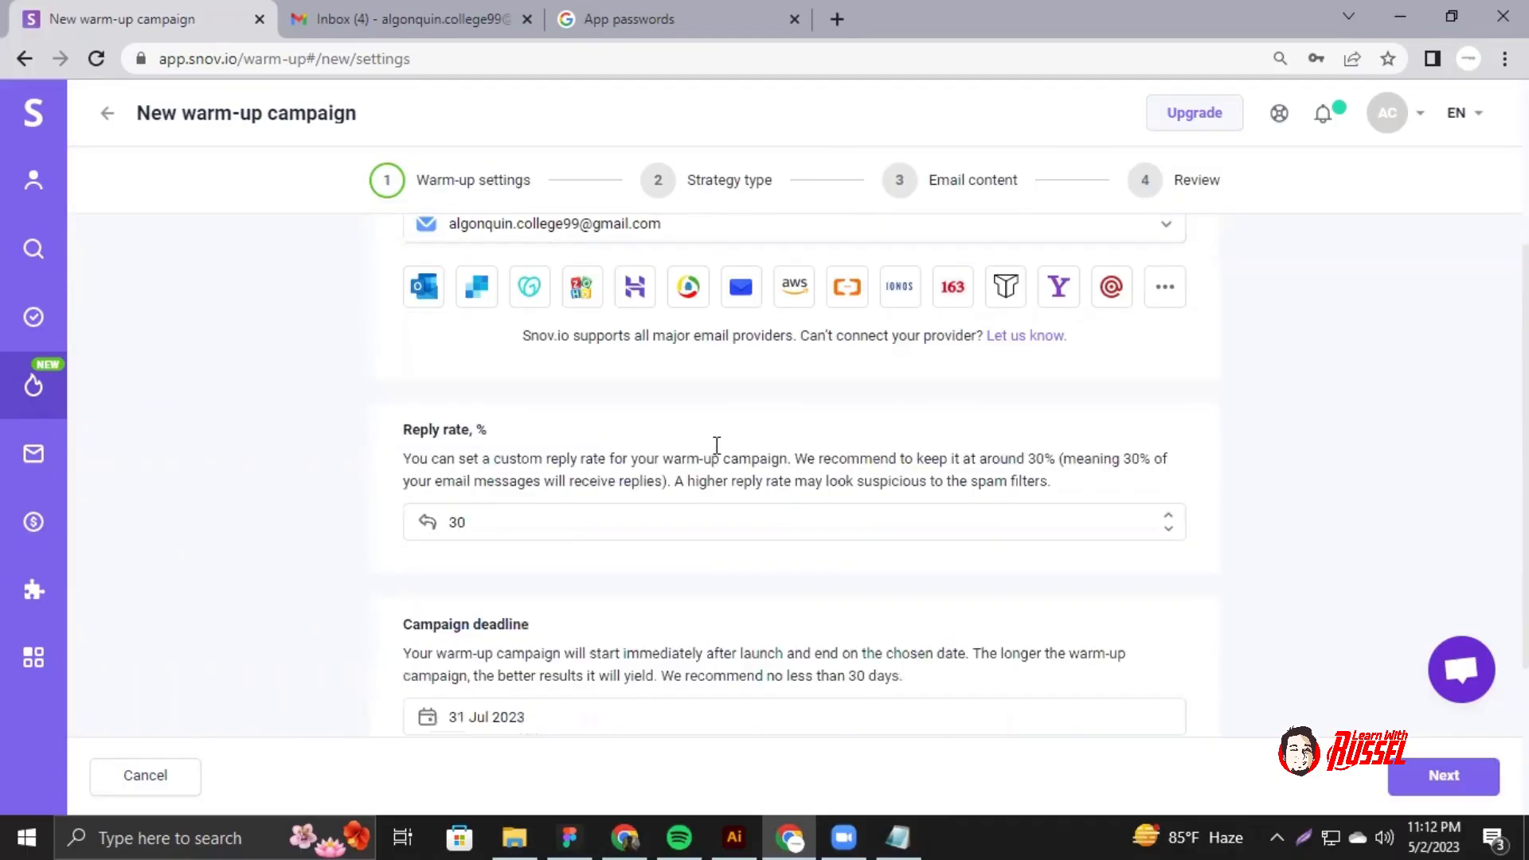
{"action": "scroll", "coordinate": [715, 451], "scroll_direction": "down", "scroll_amount": 2}
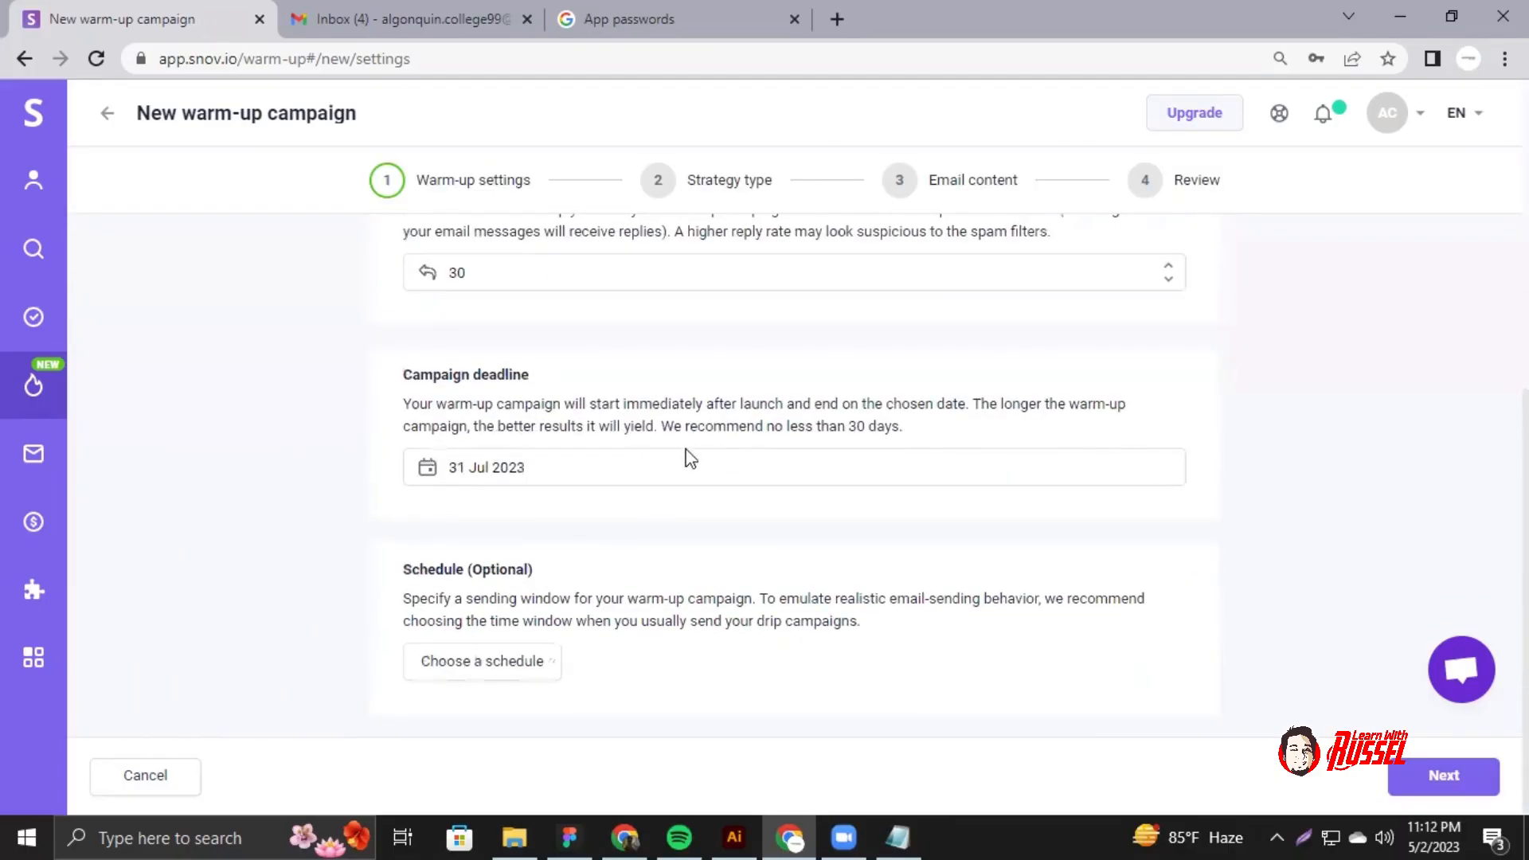
{"action": "scroll", "coordinate": [687, 458], "scroll_direction": "up", "scroll_amount": 4}
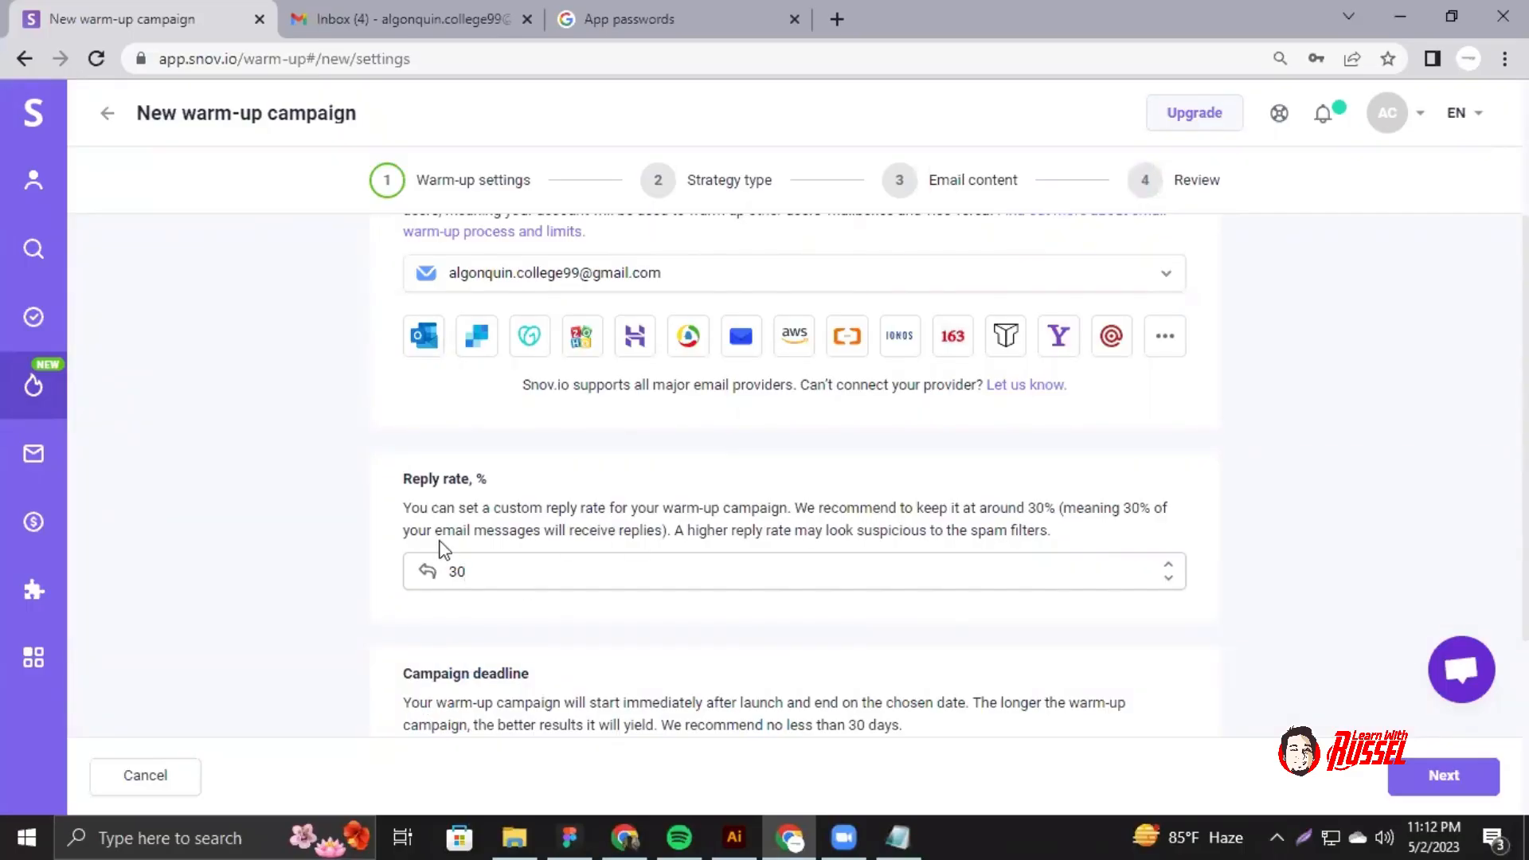
{"action": "left_click_drag", "start_coordinate": [491, 508], "coordinate": [1063, 525]}
{"action": "left_click", "coordinate": [1063, 524]}
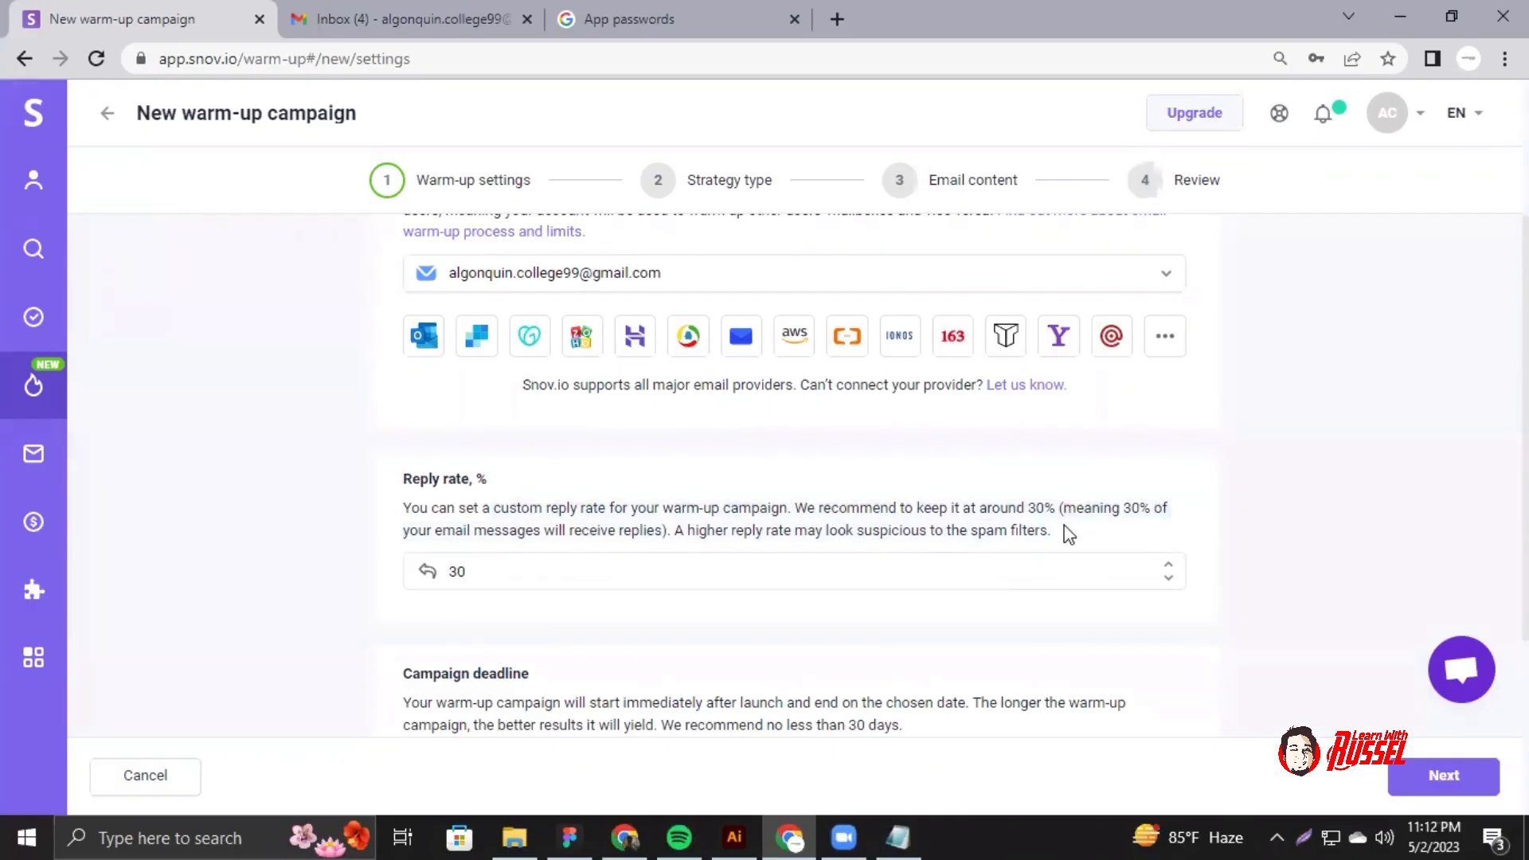
Set the warm-up campaign's reply rate to 45 percent
{"action": "left_click", "coordinate": [1145, 580]}
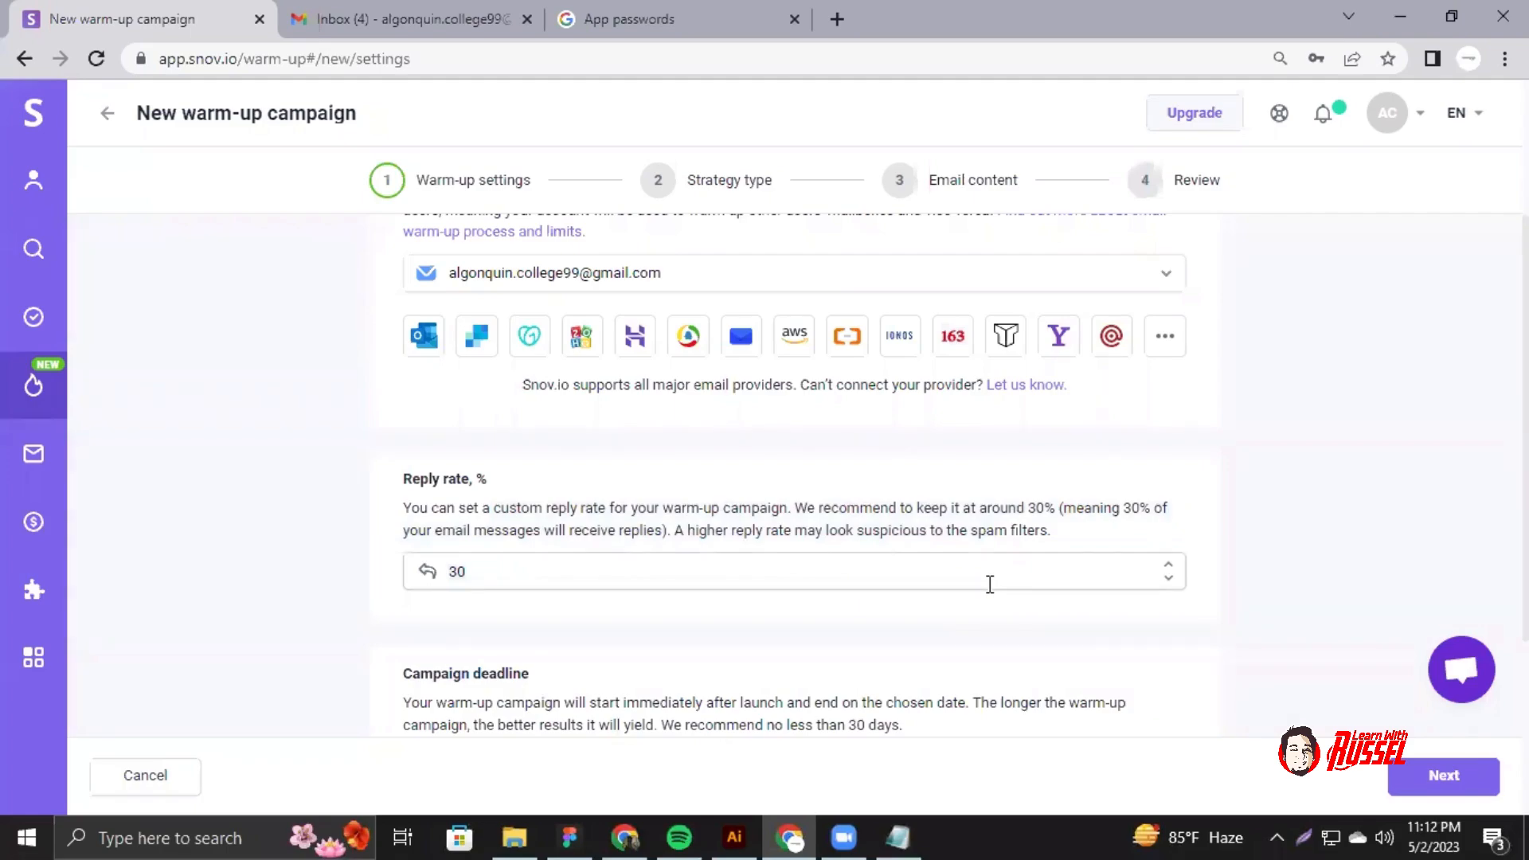
{"action": "key", "text": "BackSpace"}
{"action": "key", "text": "BackSpace"}
{"action": "type", "text": "45"}
Set the campaign deadline to 20 Jul 2023
{"action": "scroll", "coordinate": [958, 542], "scroll_direction": "down", "scroll_amount": 4}
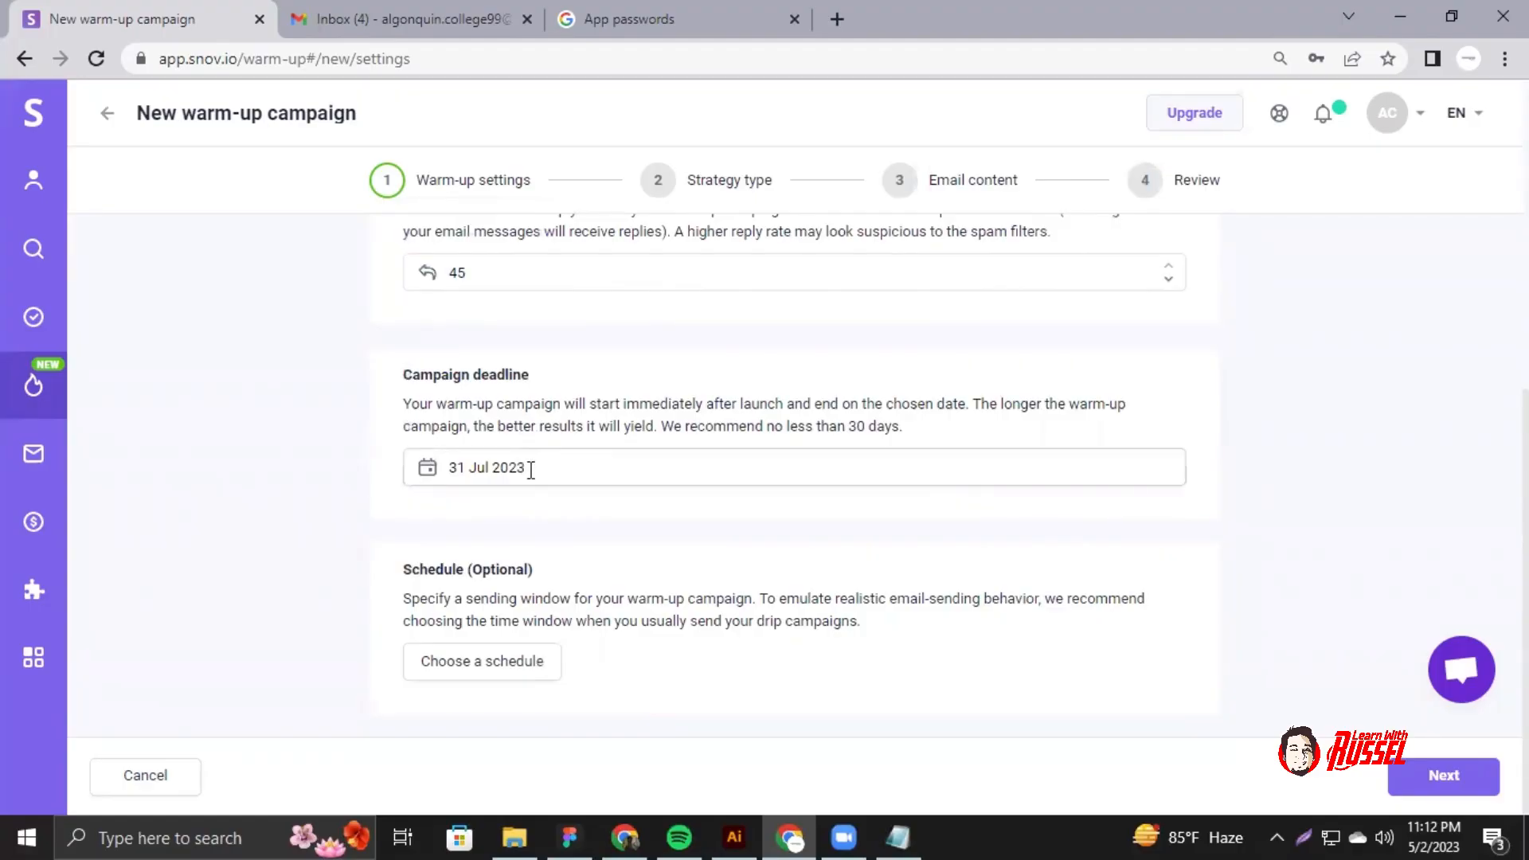
{"action": "left_click", "coordinate": [466, 466]}
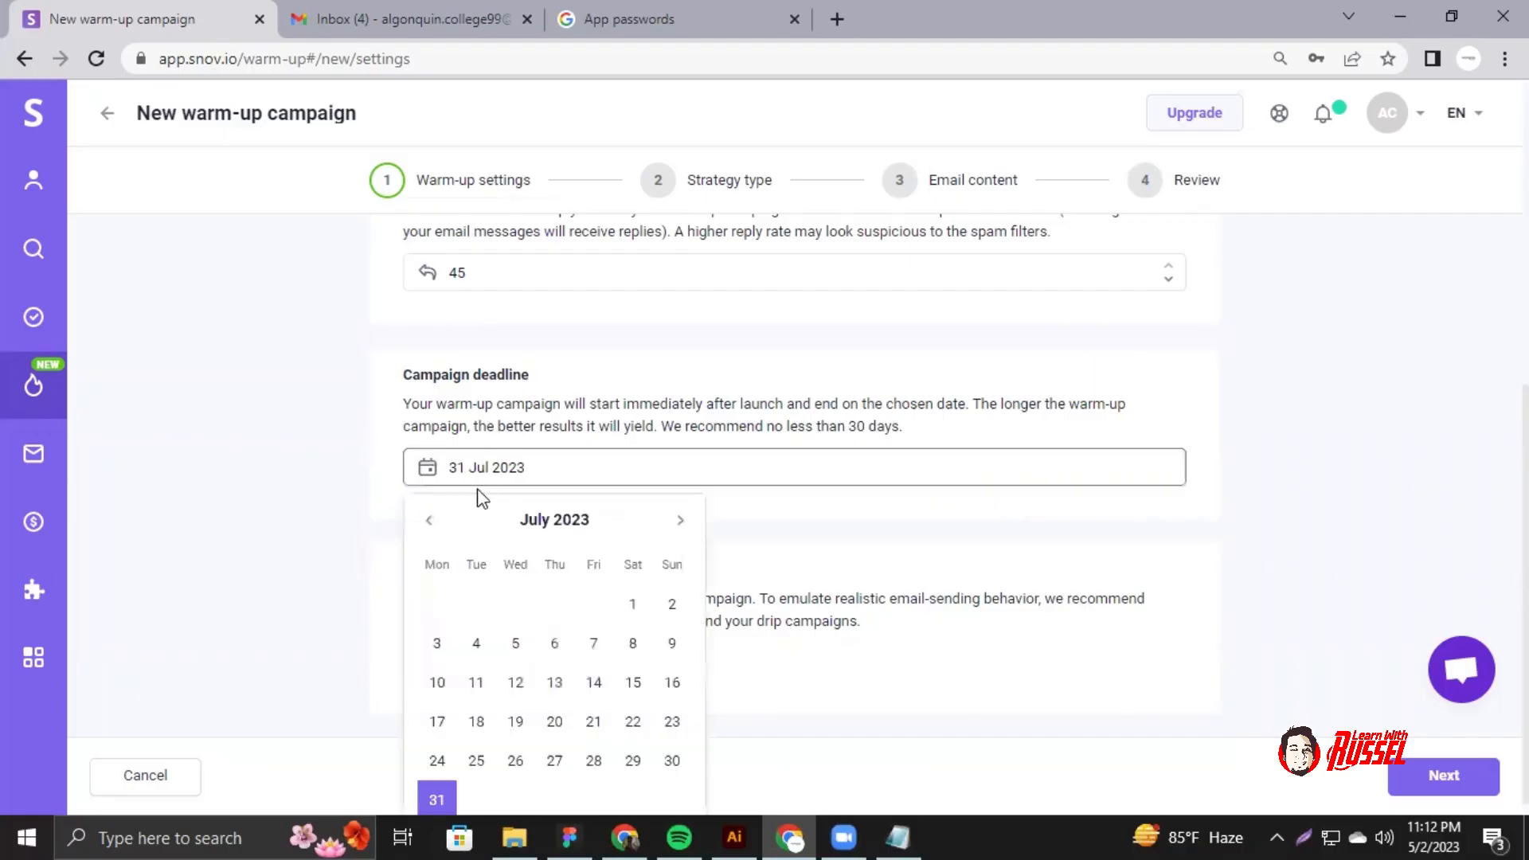
{"action": "scroll", "coordinate": [940, 635], "scroll_direction": "down", "scroll_amount": 1}
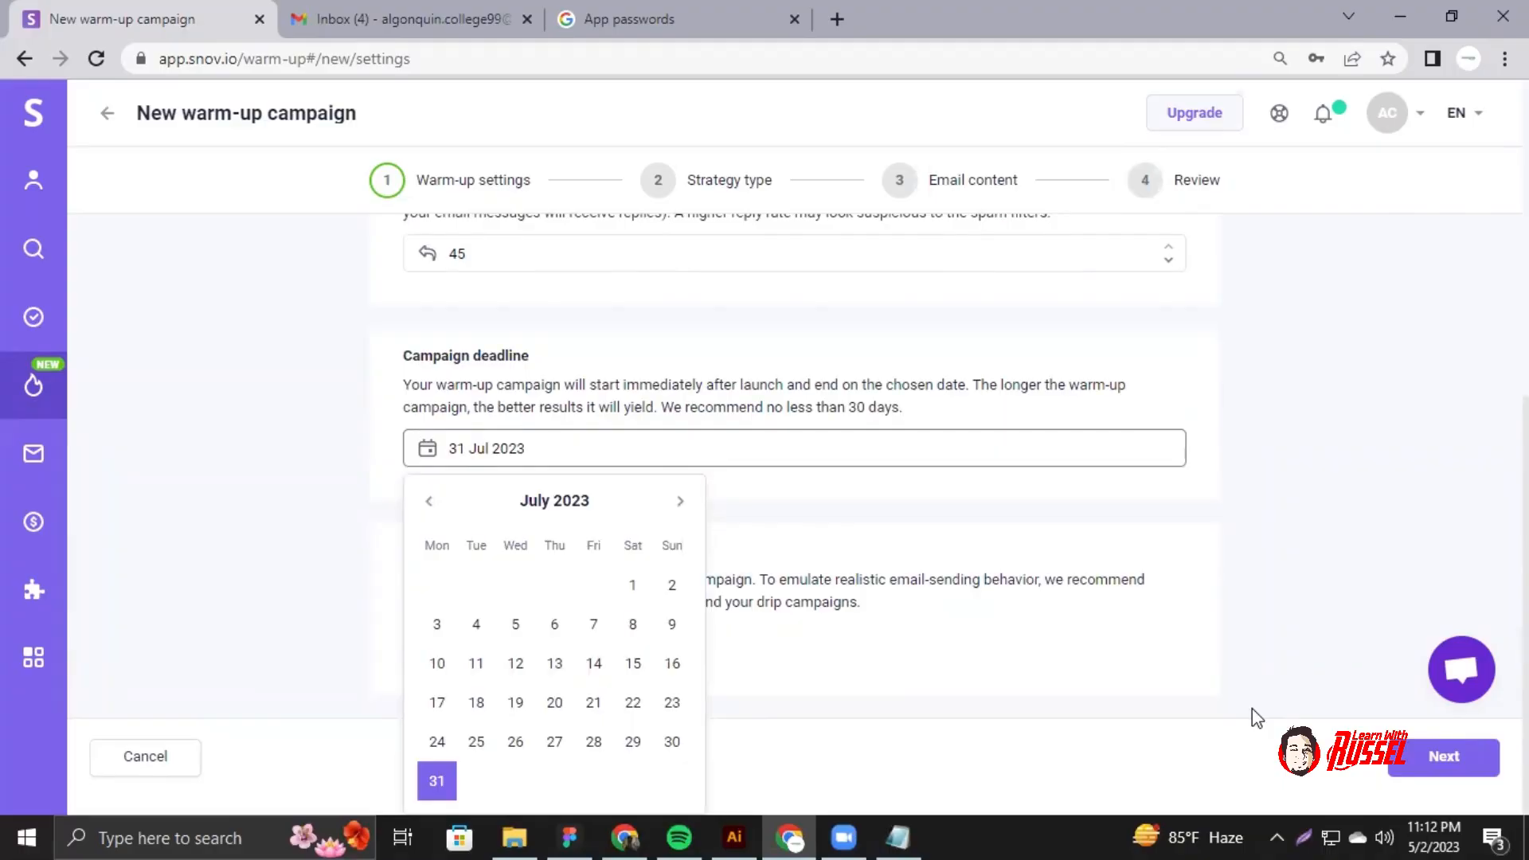
{"action": "left_click", "coordinate": [558, 703]}
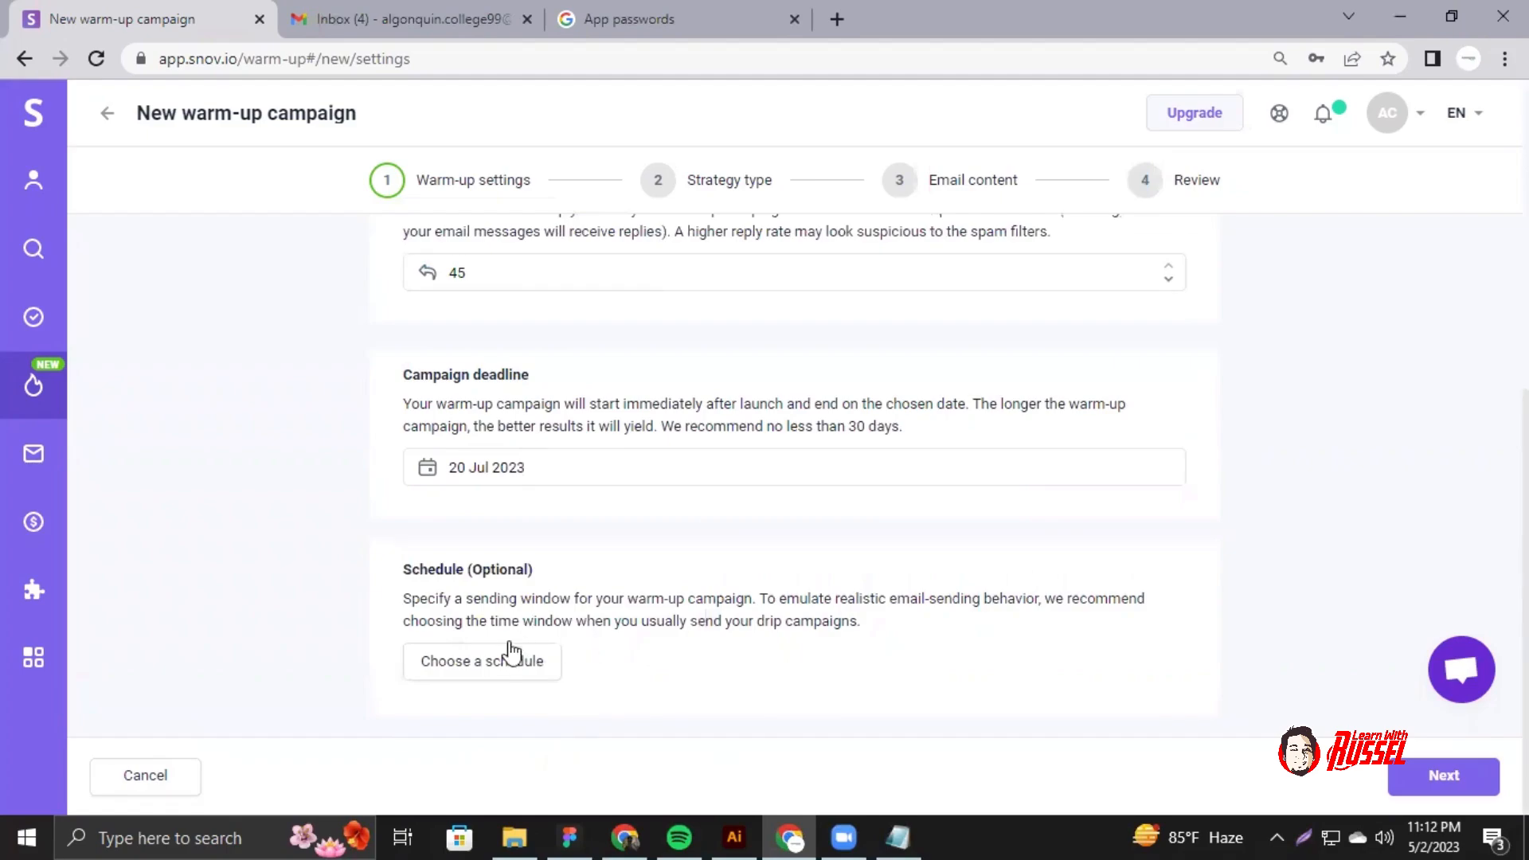
Change the campaign deadline to 20 May 2023 and continue to the strategy type stage
{"action": "left_click", "coordinate": [488, 470]}
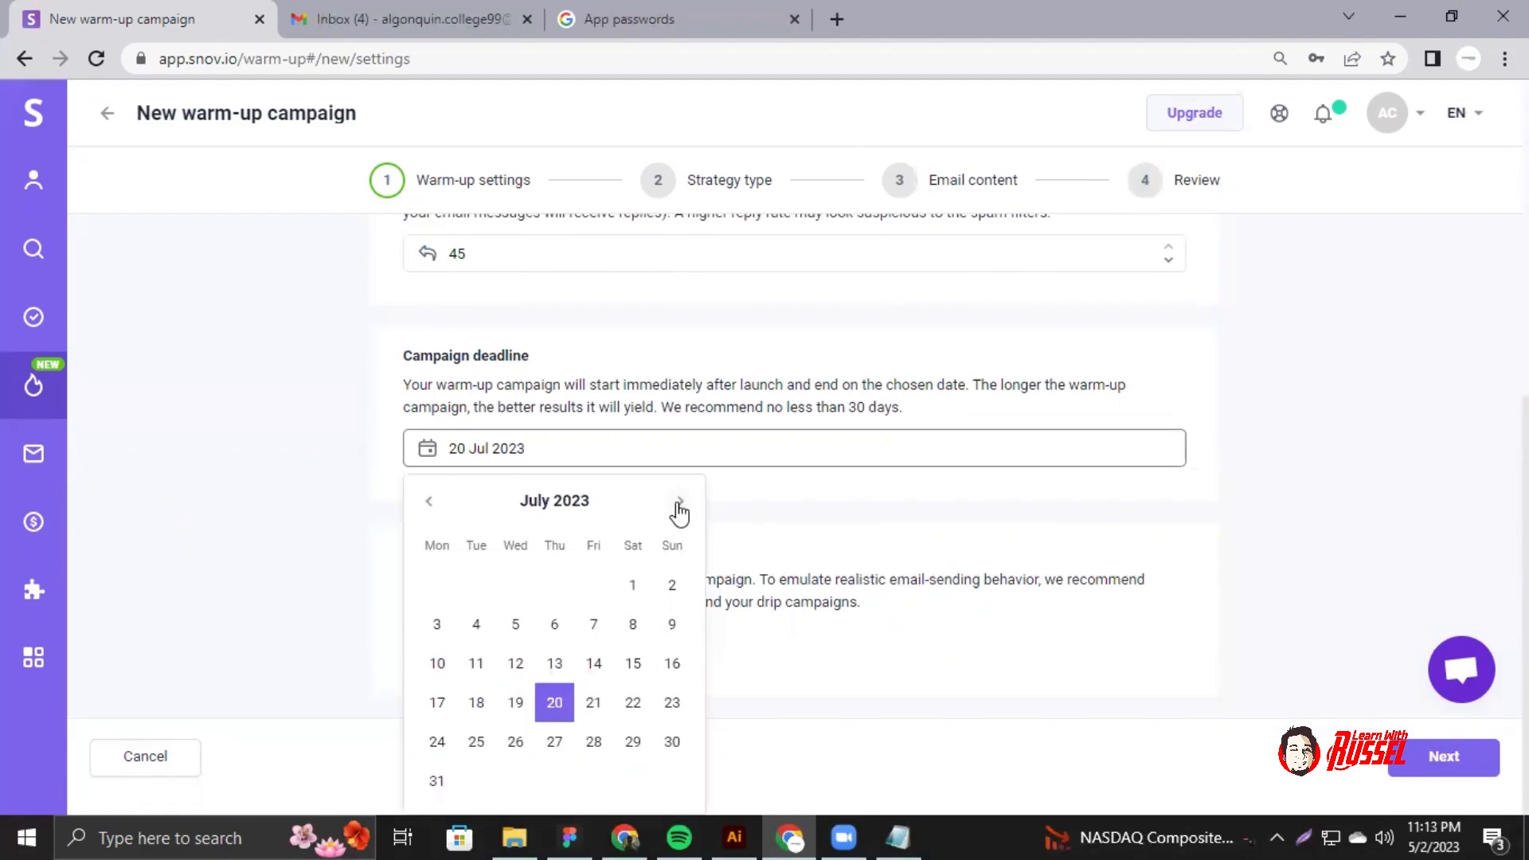
{"action": "left_click", "coordinate": [431, 502]}
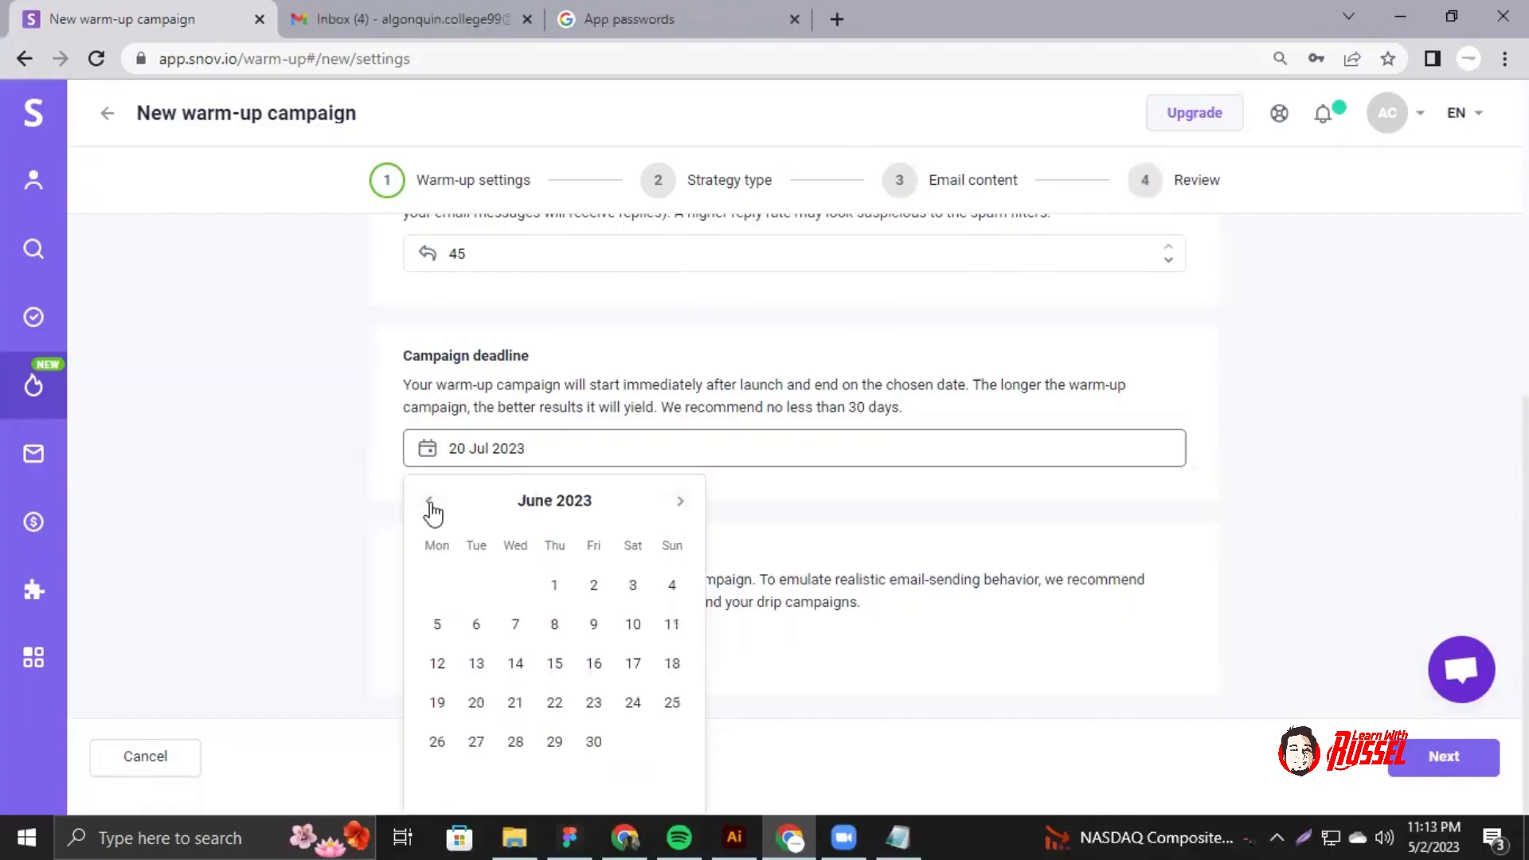
{"action": "left_click", "coordinate": [431, 502]}
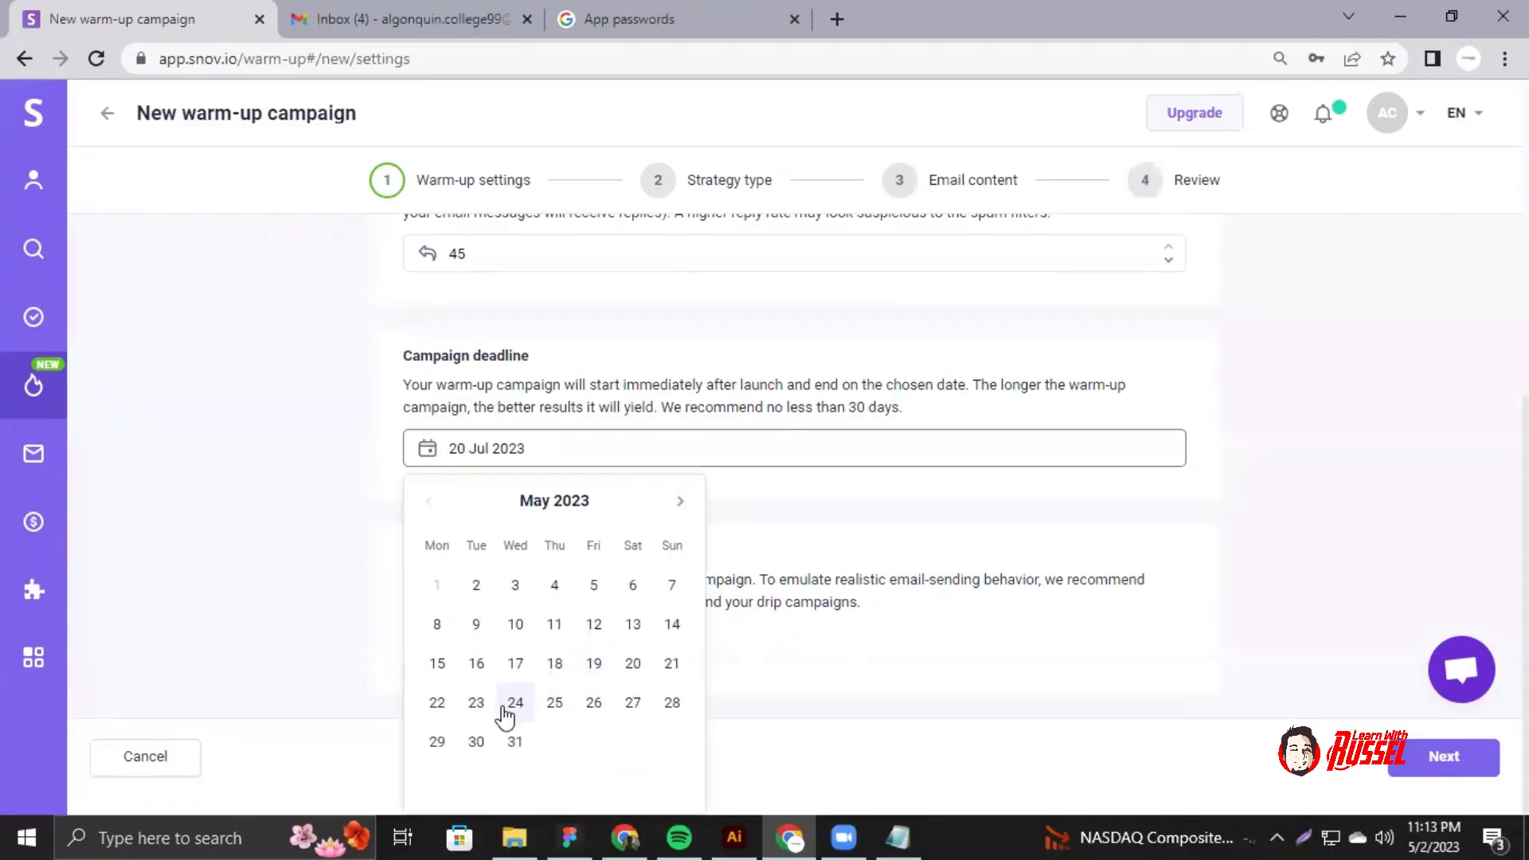
{"action": "left_click", "coordinate": [642, 664]}
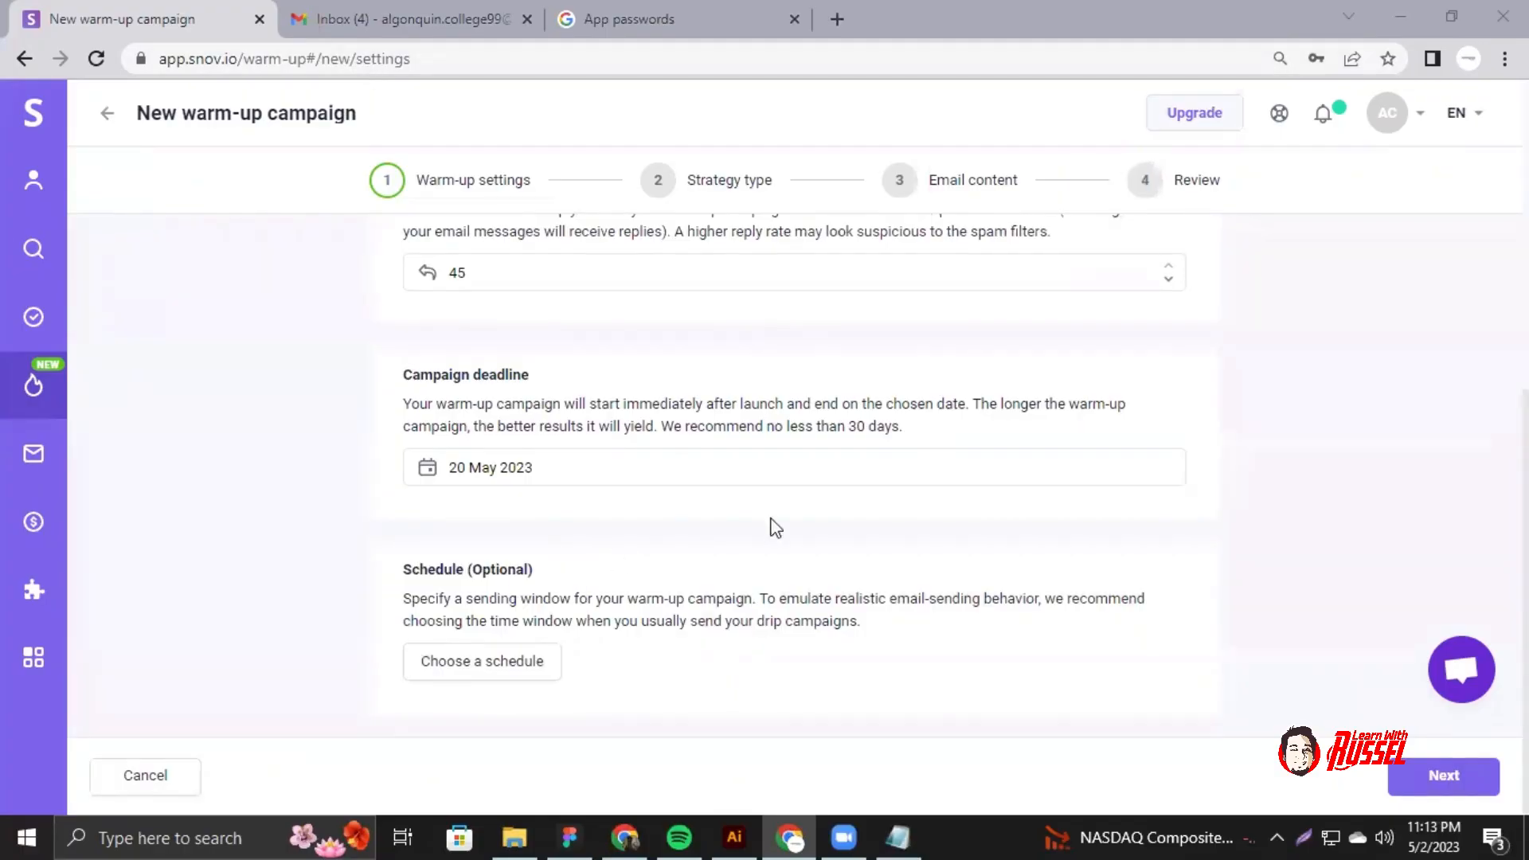
{"action": "left_click", "coordinate": [1450, 773]}
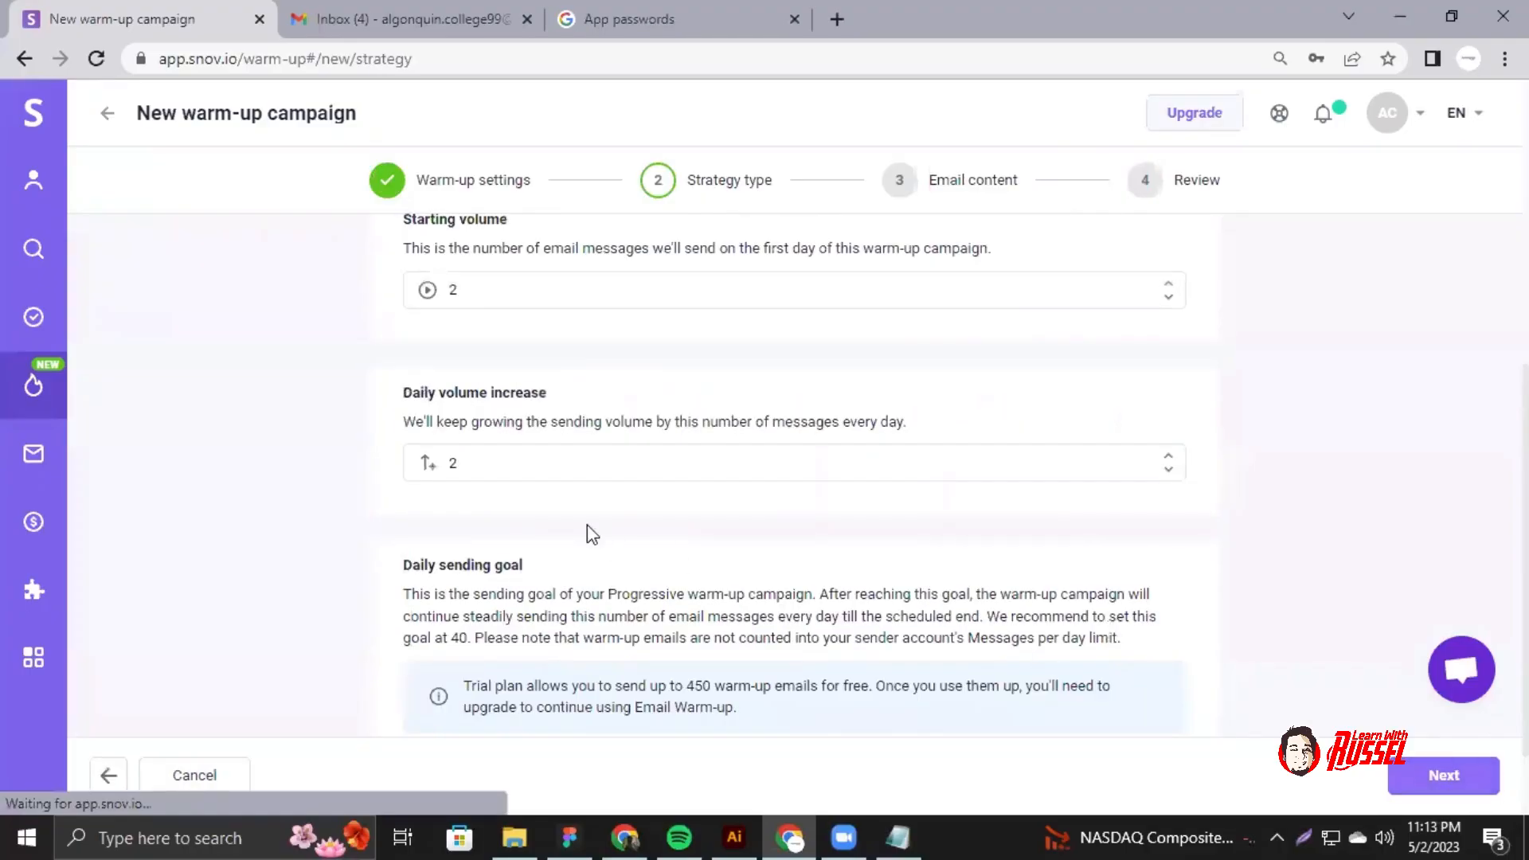
Examine the warm-up strategy types and the settings for starting volume, daily volume increase and daily sending goal
{"action": "scroll", "coordinate": [589, 527], "scroll_direction": "up", "scroll_amount": 8}
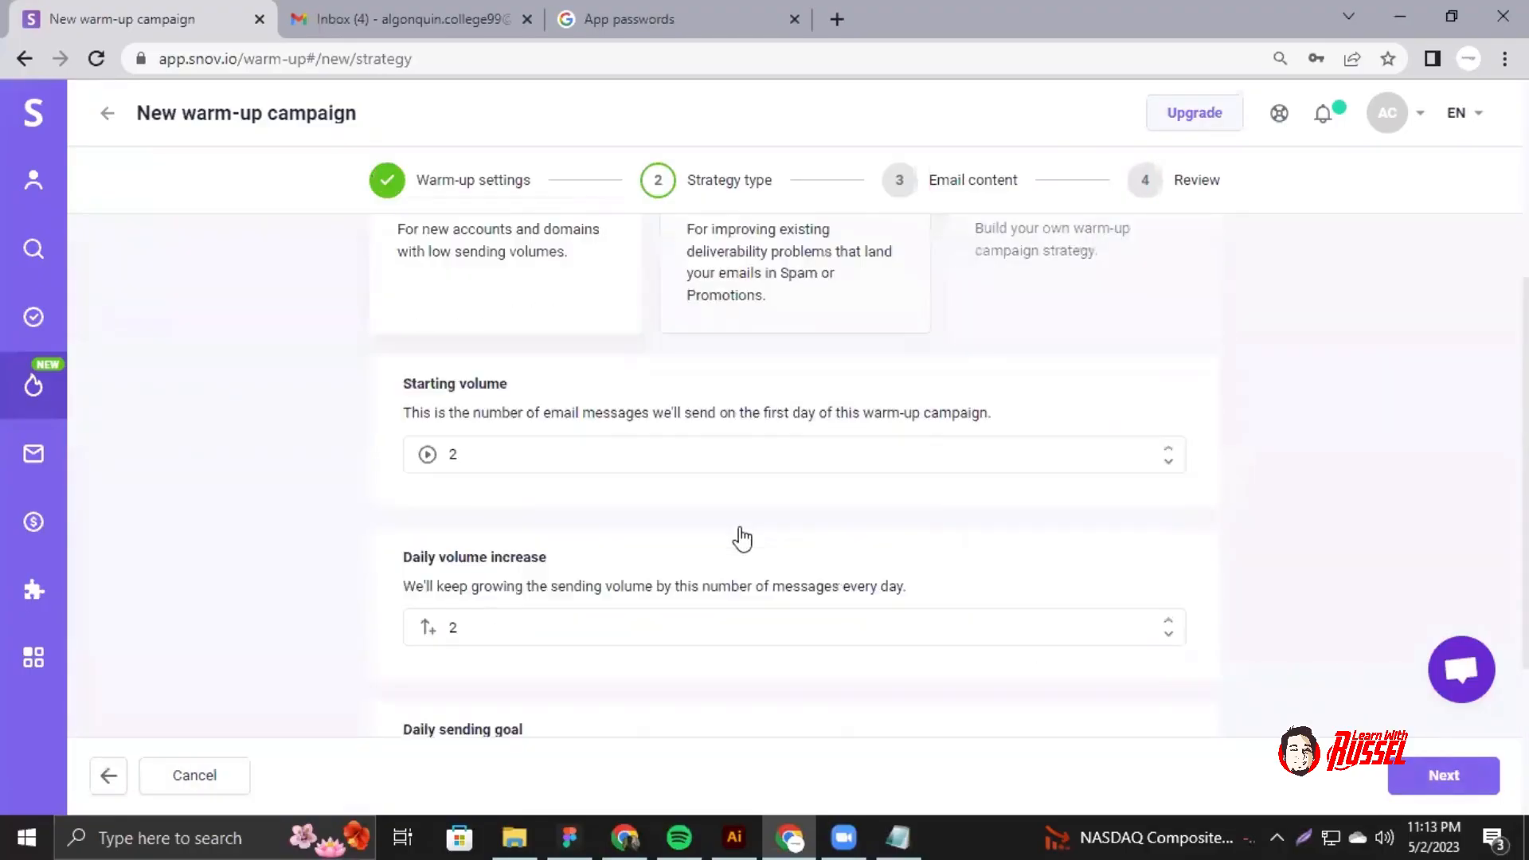
{"action": "scroll", "coordinate": [603, 537], "scroll_direction": "down", "scroll_amount": 3}
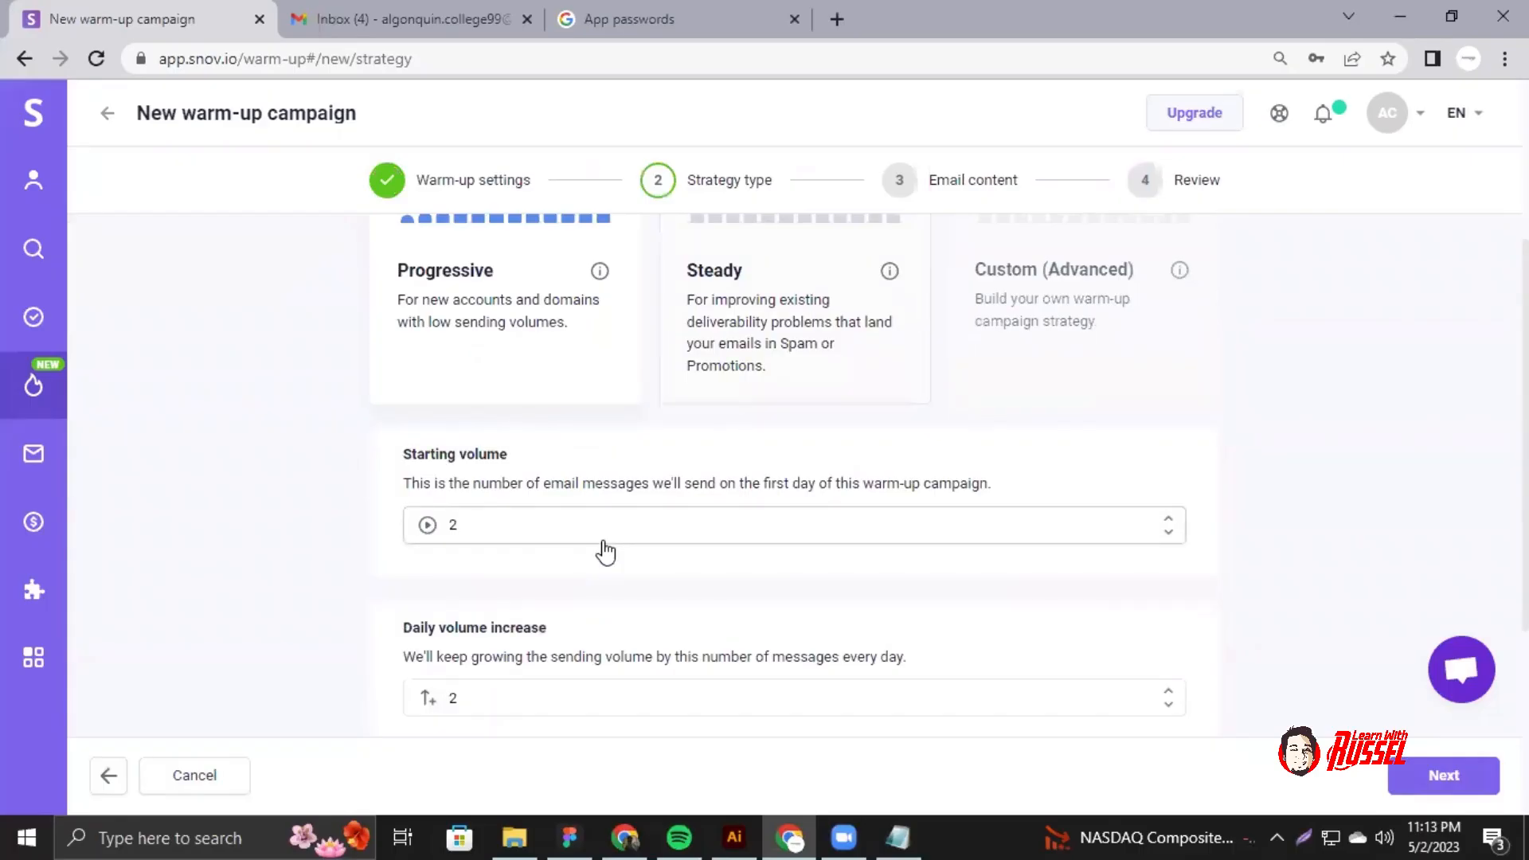
{"action": "scroll", "coordinate": [605, 551], "scroll_direction": "up", "scroll_amount": 3}
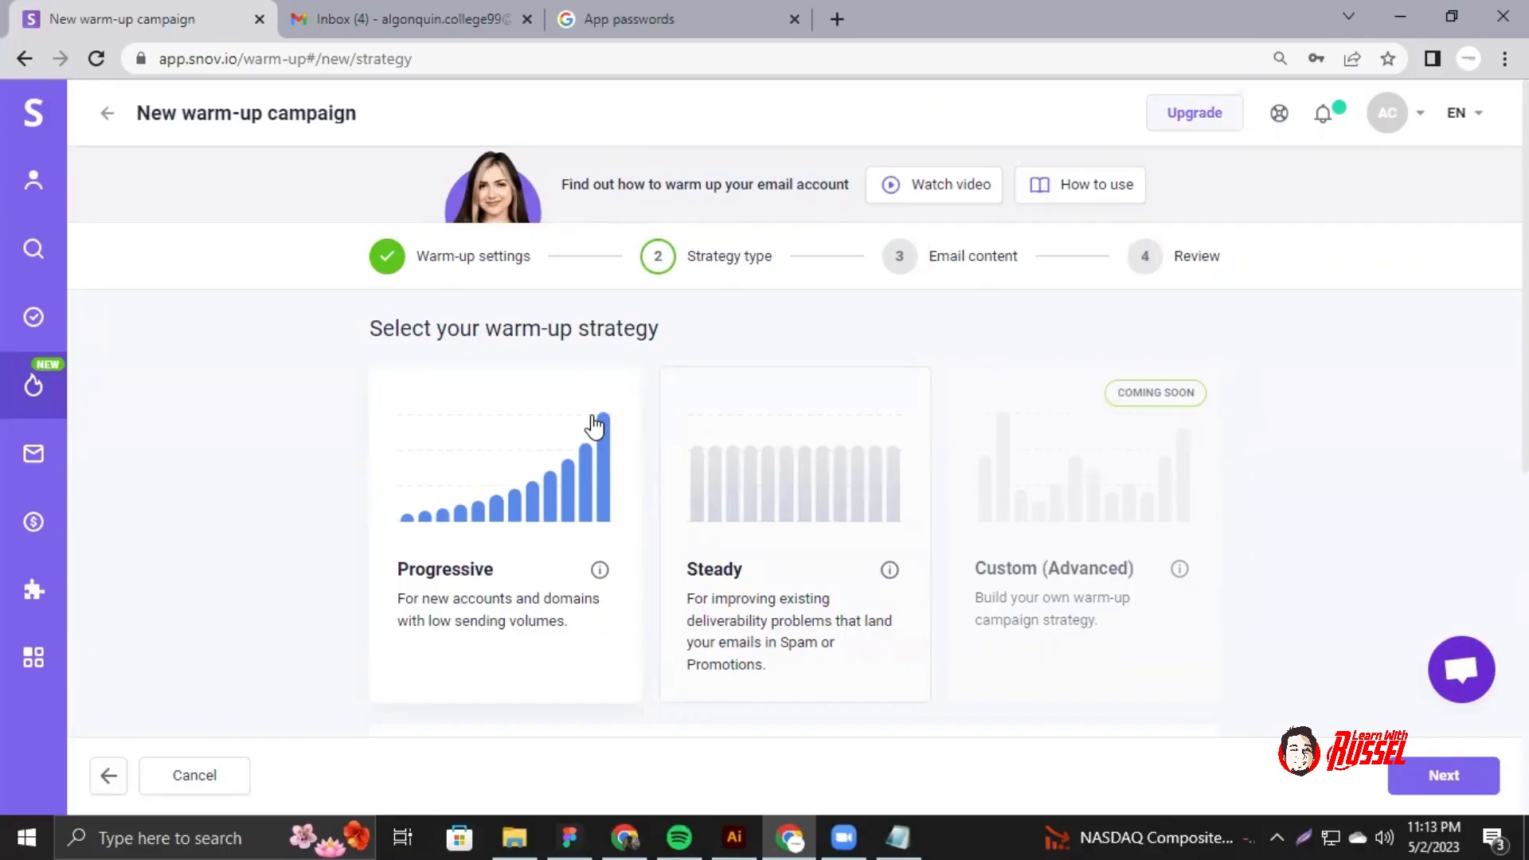
{"action": "scroll", "coordinate": [595, 428], "scroll_direction": "down", "scroll_amount": 8}
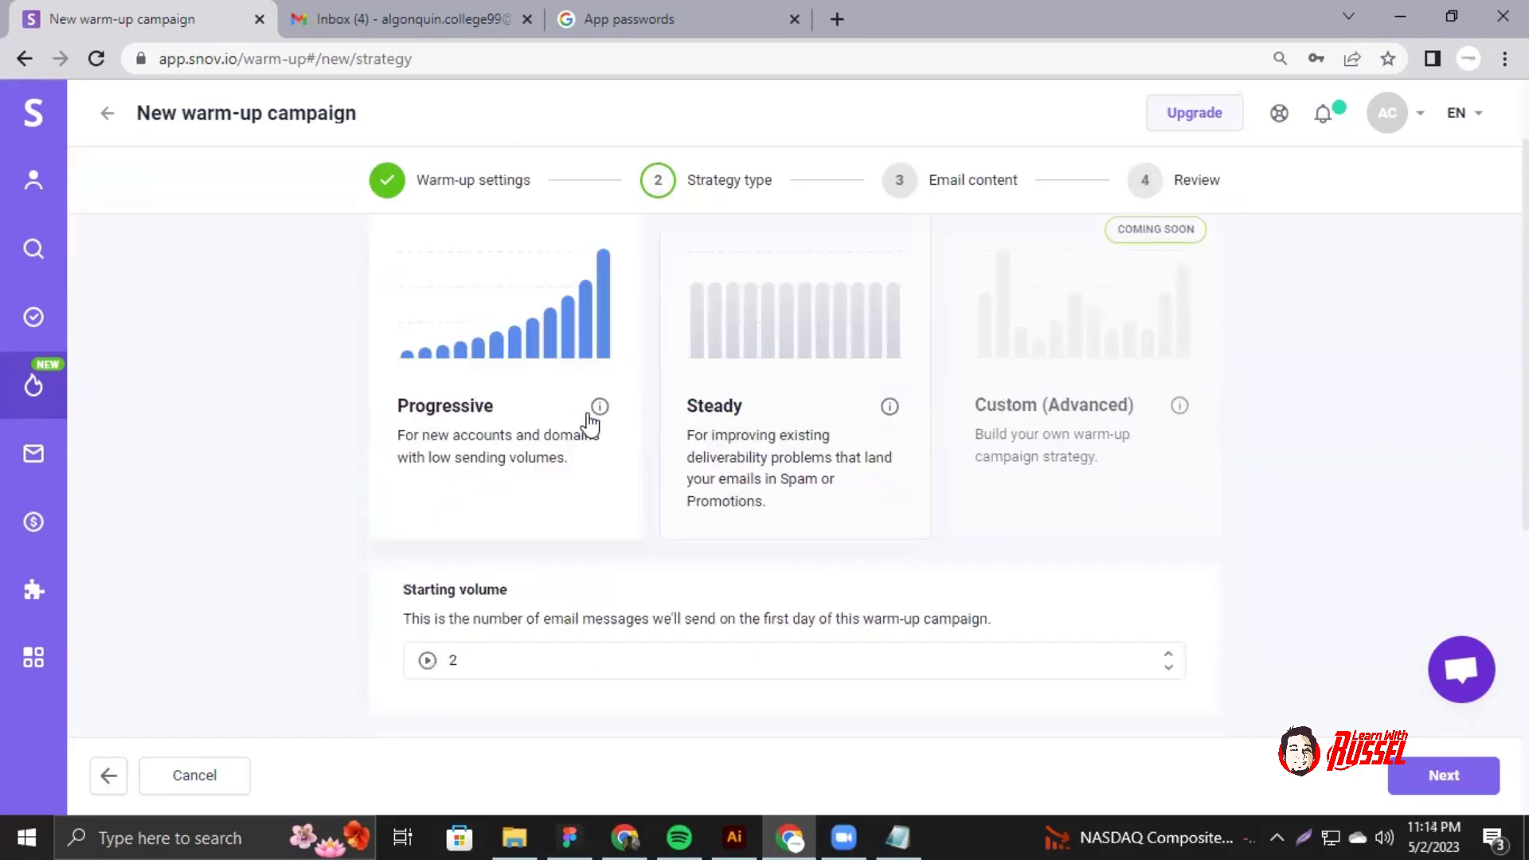
{"action": "scroll", "coordinate": [590, 428], "scroll_direction": "up", "scroll_amount": 4}
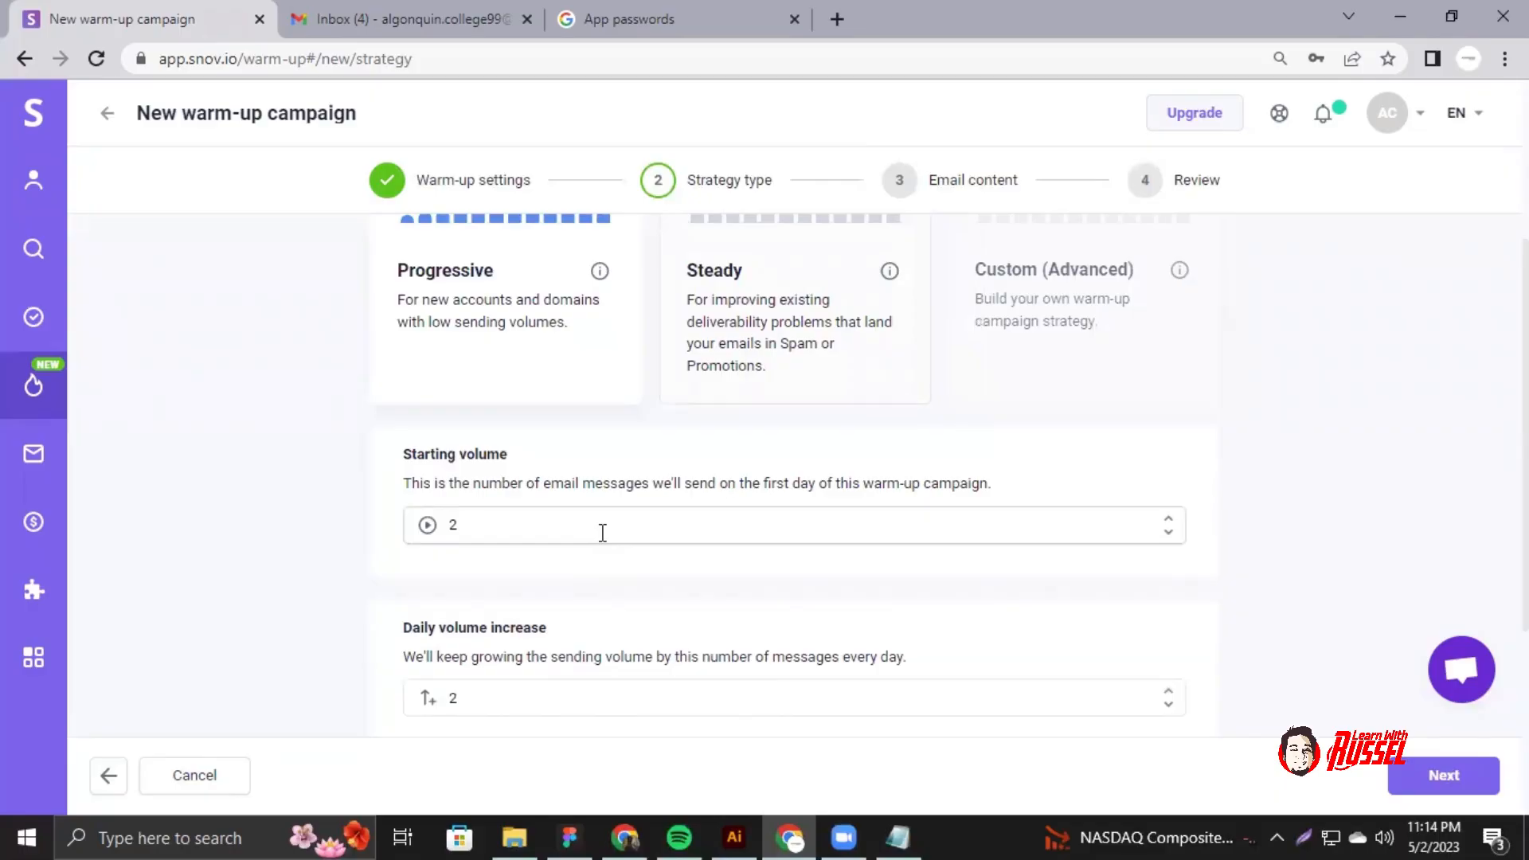
{"action": "scroll", "coordinate": [597, 536], "scroll_direction": "down", "scroll_amount": 1}
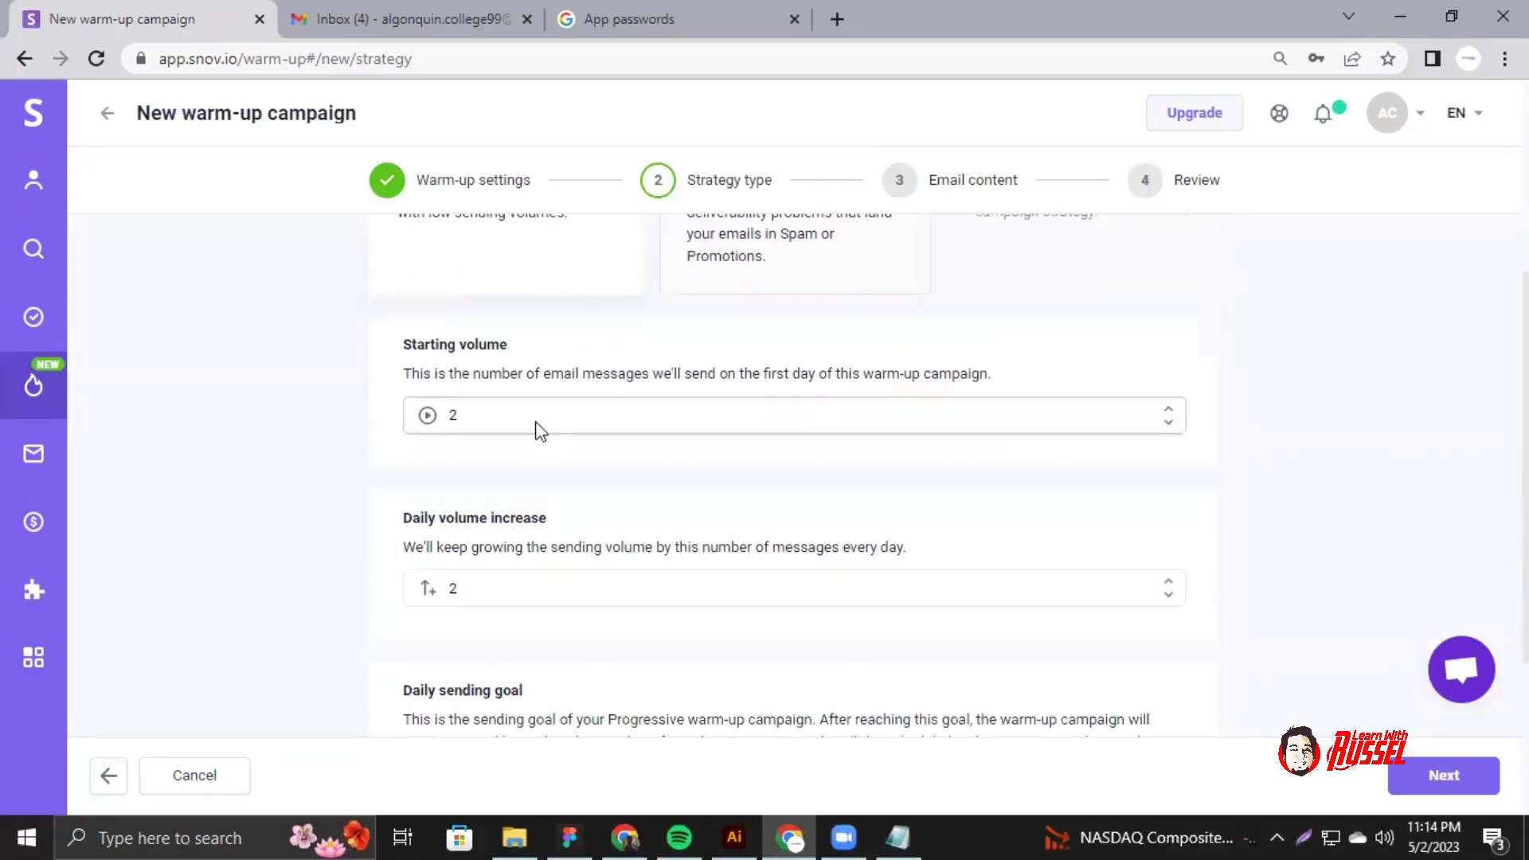
{"action": "scroll", "coordinate": [536, 430], "scroll_direction": "down", "scroll_amount": 2}
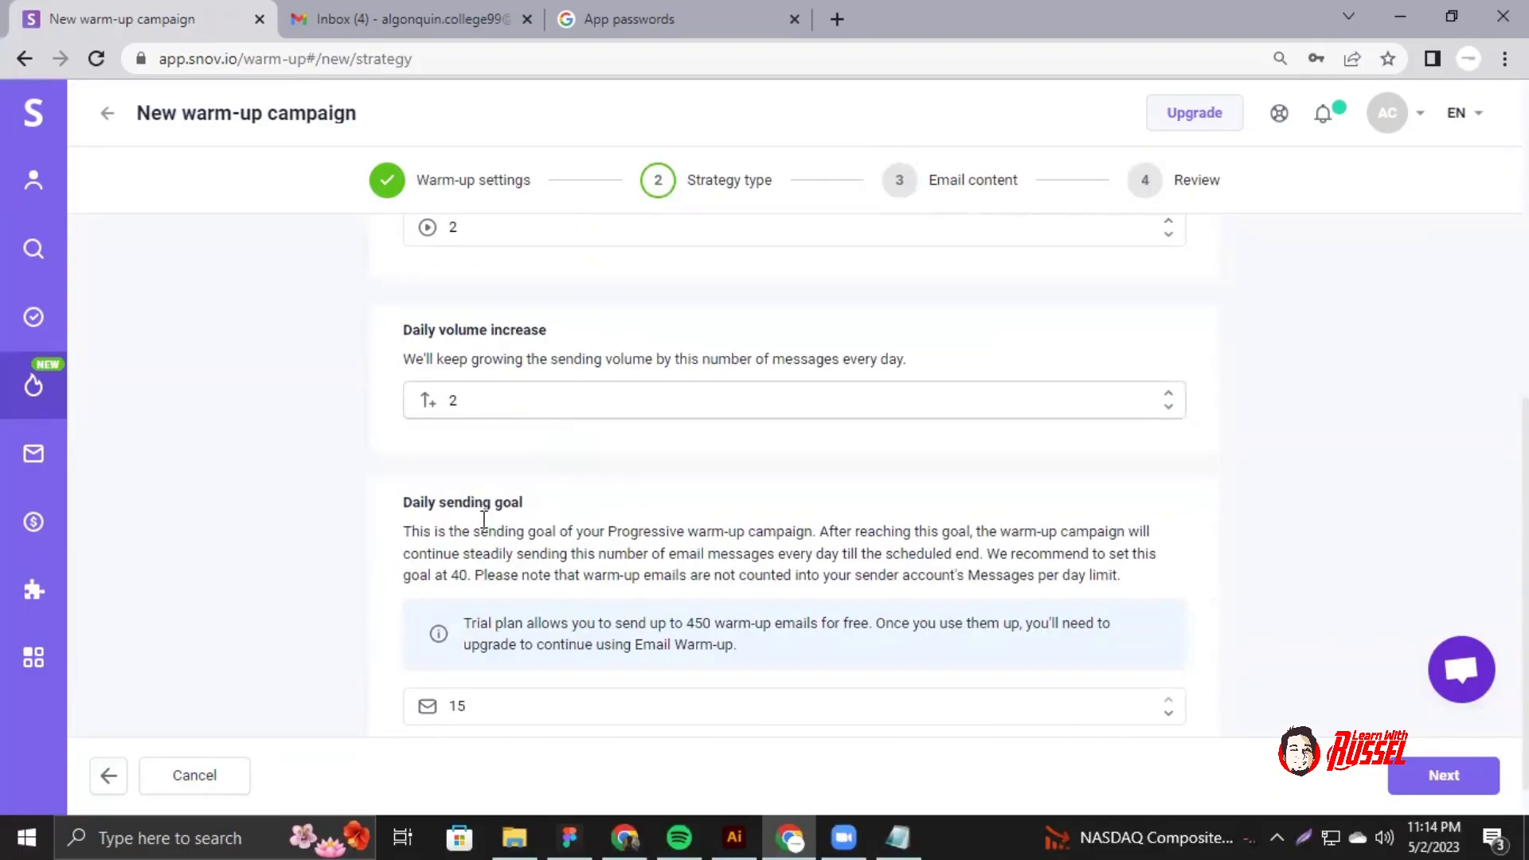
Set the Progressive strategy's starting volume to 4 messages
{"action": "scroll", "coordinate": [1175, 526], "scroll_direction": "up", "scroll_amount": 3}
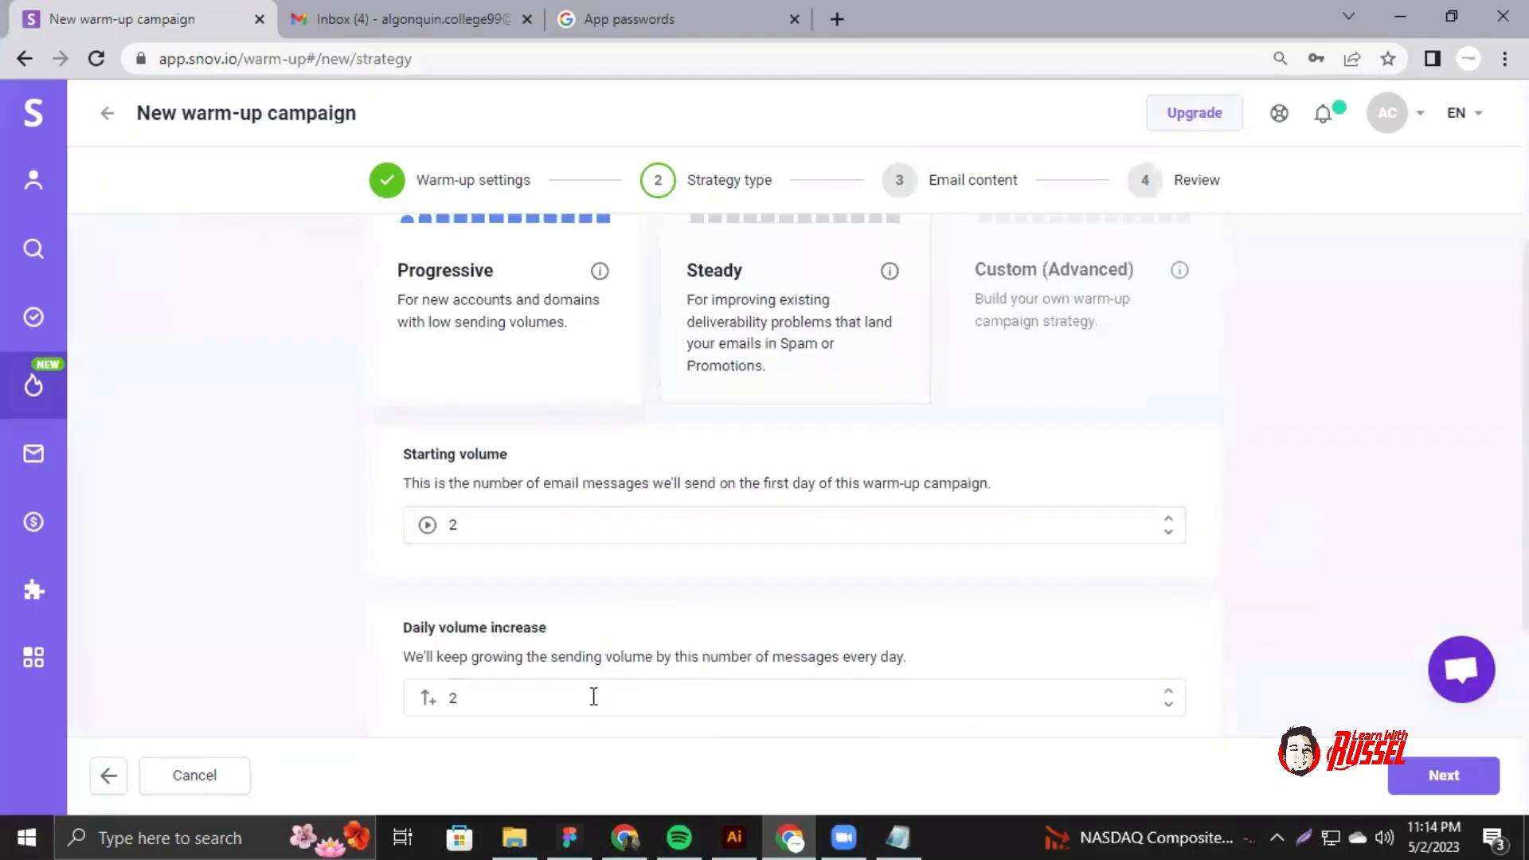
{"action": "left_click", "coordinate": [1168, 532]}
{"action": "double_click", "coordinate": [985, 513]}
{"action": "type", "text": "4"}
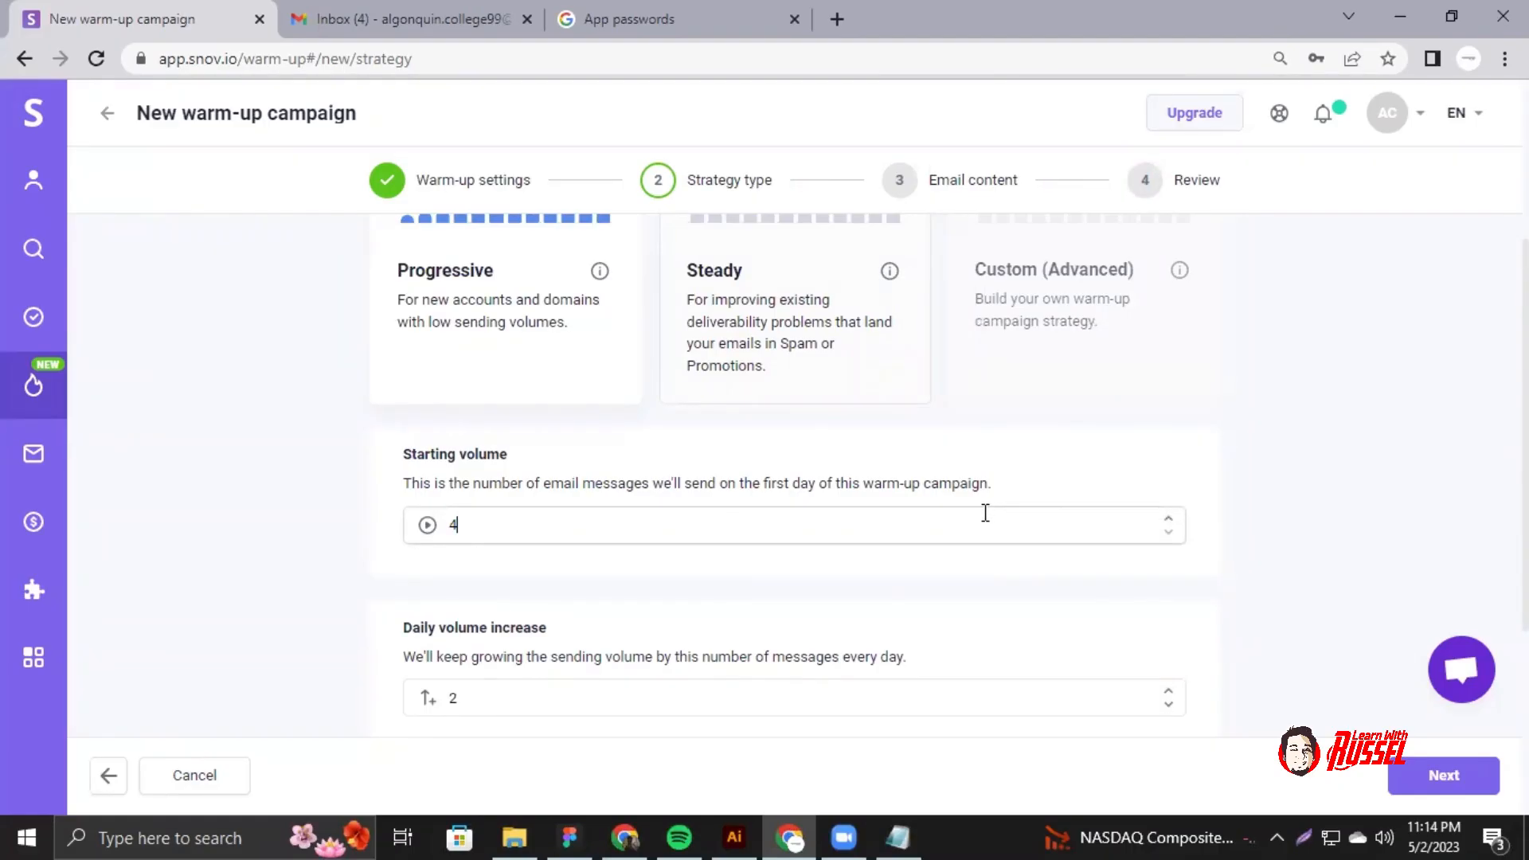
Try to set the daily sending goal to 50 messages, and confirm the strategy settings to continue to the email content stage
{"action": "scroll", "coordinate": [523, 630], "scroll_direction": "down", "scroll_amount": 1}
{"action": "scroll", "coordinate": [523, 629], "scroll_direction": "down", "scroll_amount": 3}
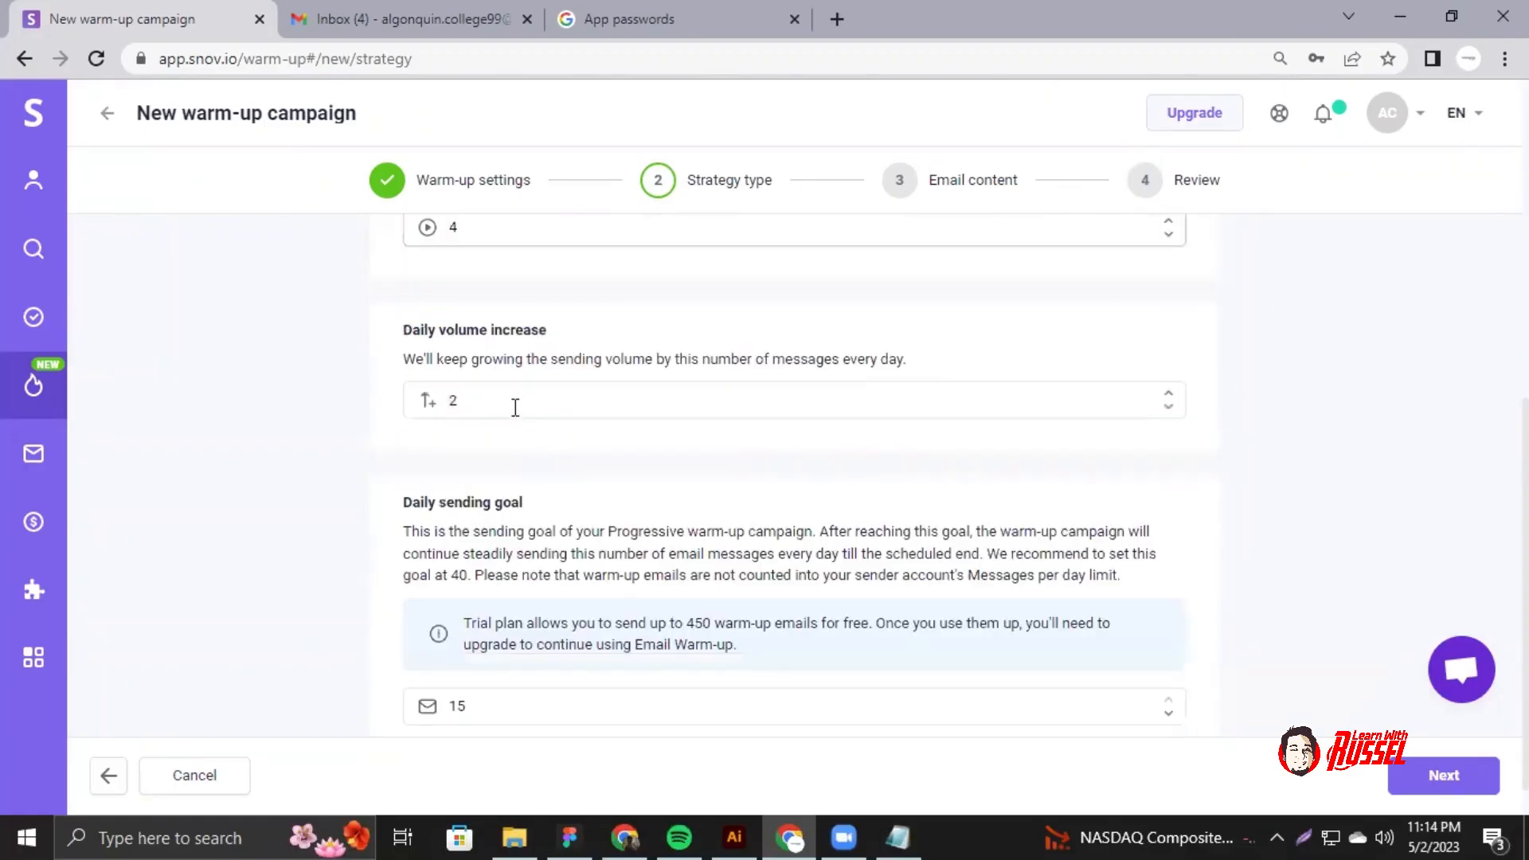
{"action": "left_click", "coordinate": [517, 405]}
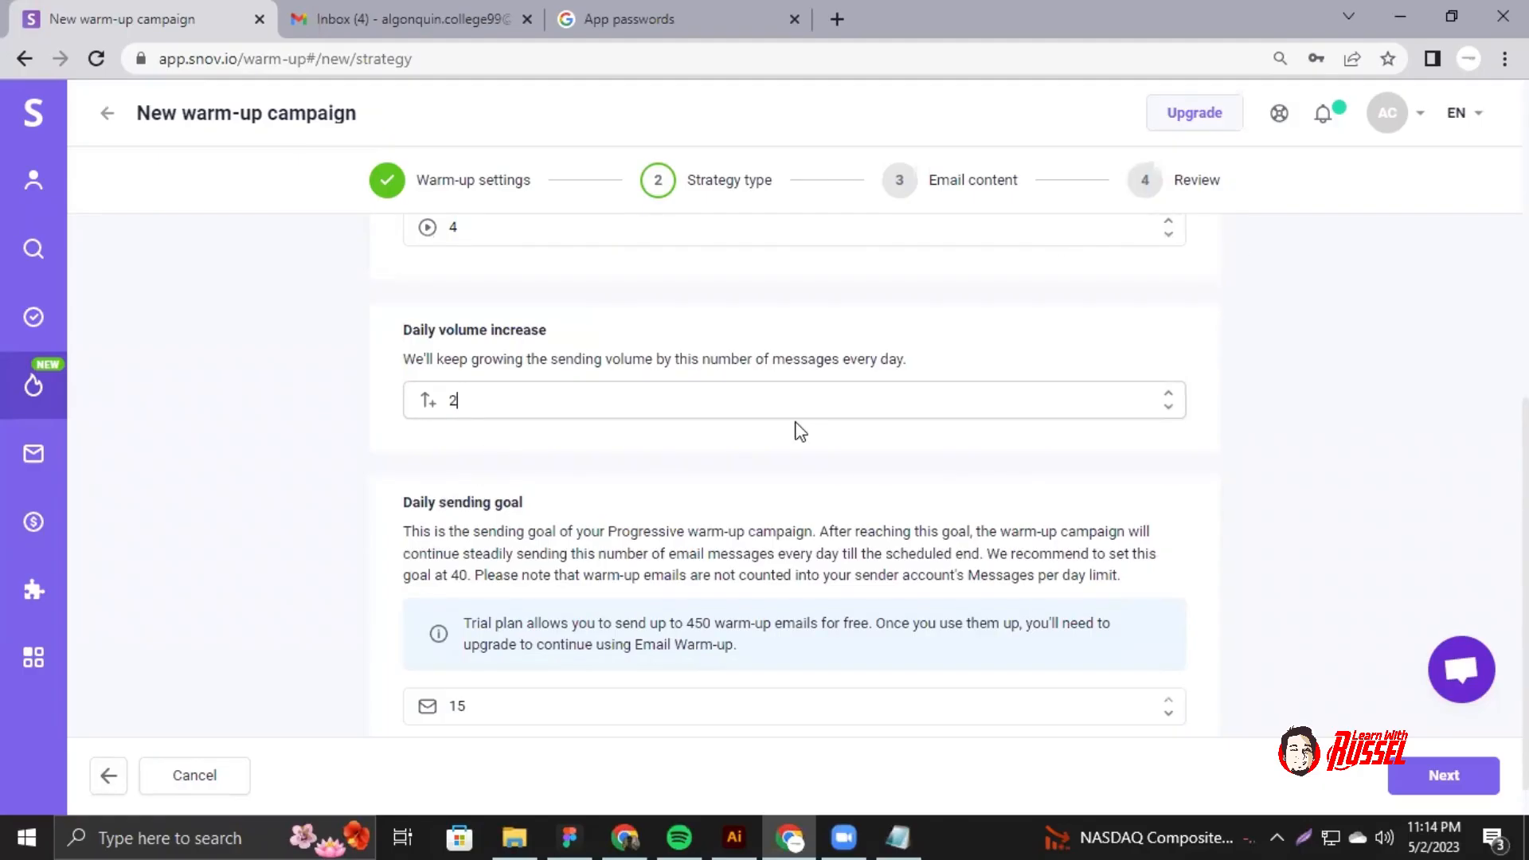
{"action": "scroll", "coordinate": [801, 431], "scroll_direction": "down", "scroll_amount": 1}
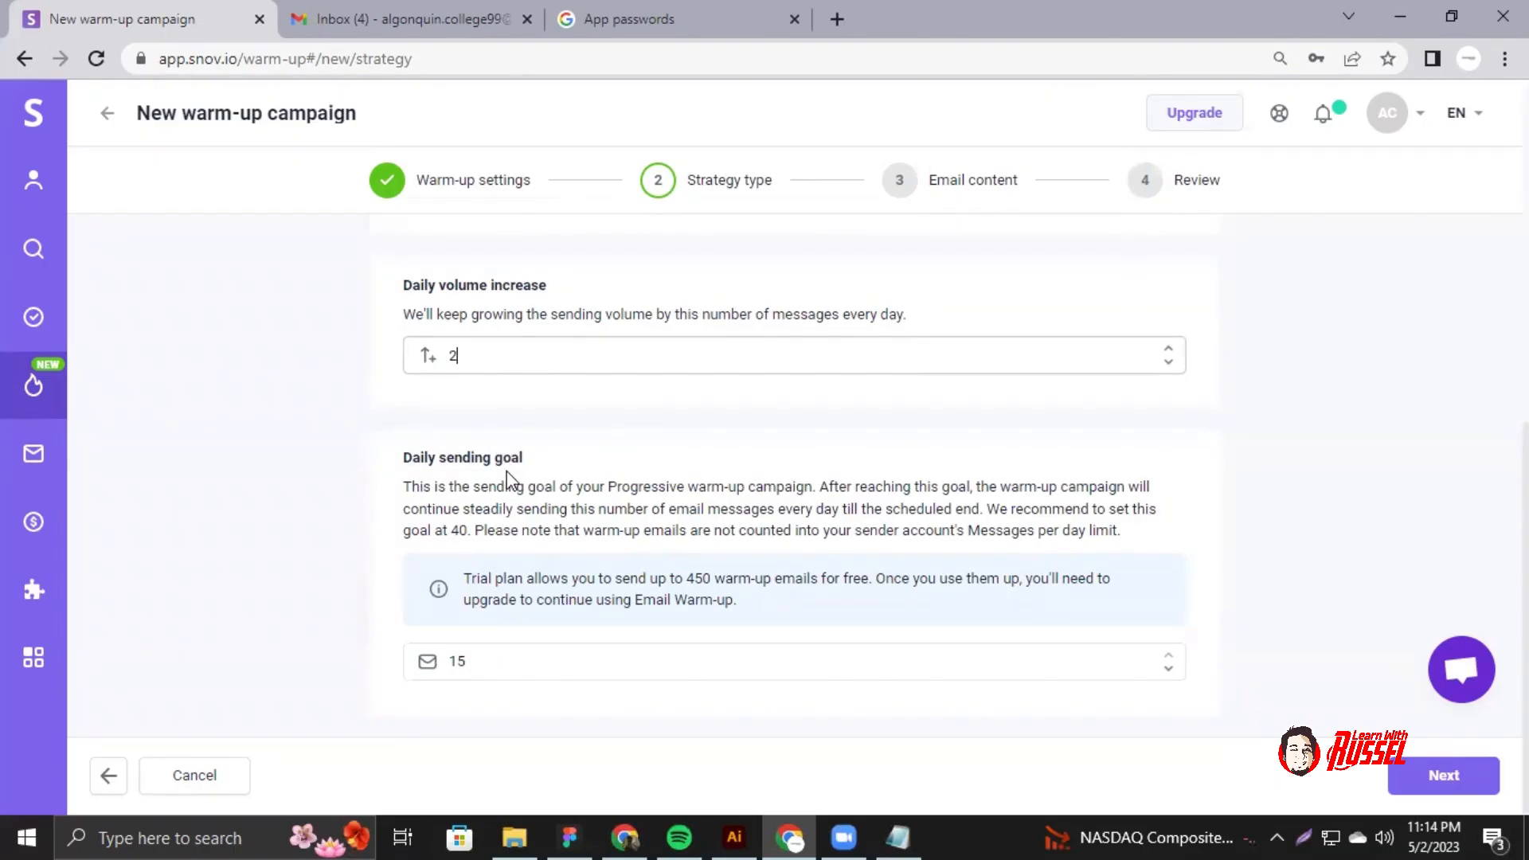
{"action": "left_click", "coordinate": [491, 656]}
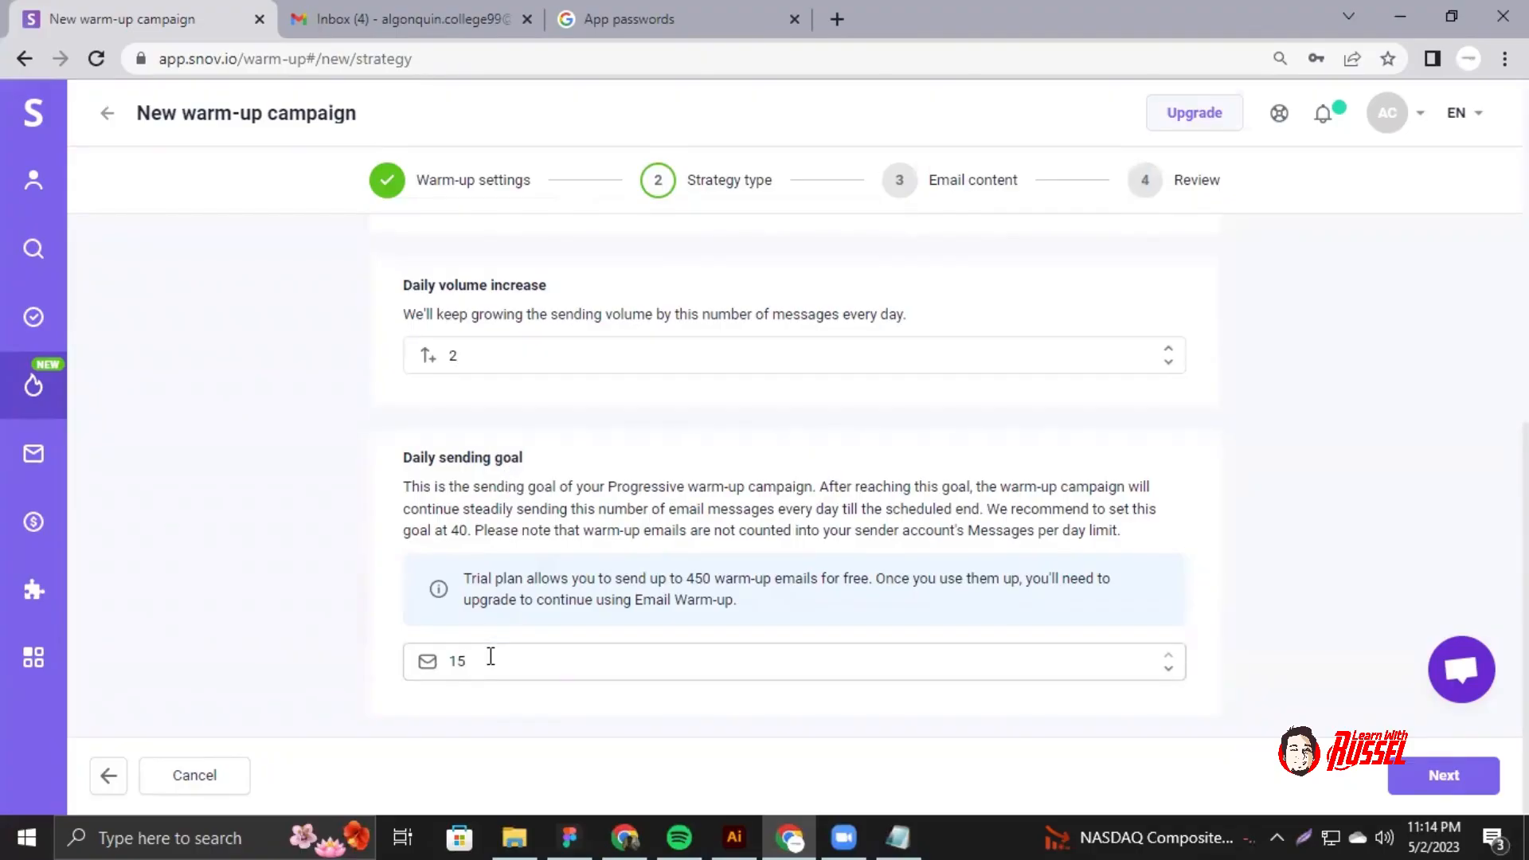
{"action": "double_click", "coordinate": [491, 656]}
{"action": "type", "text": "50"}
{"action": "scroll", "coordinate": [554, 685], "scroll_direction": "down", "scroll_amount": 1}
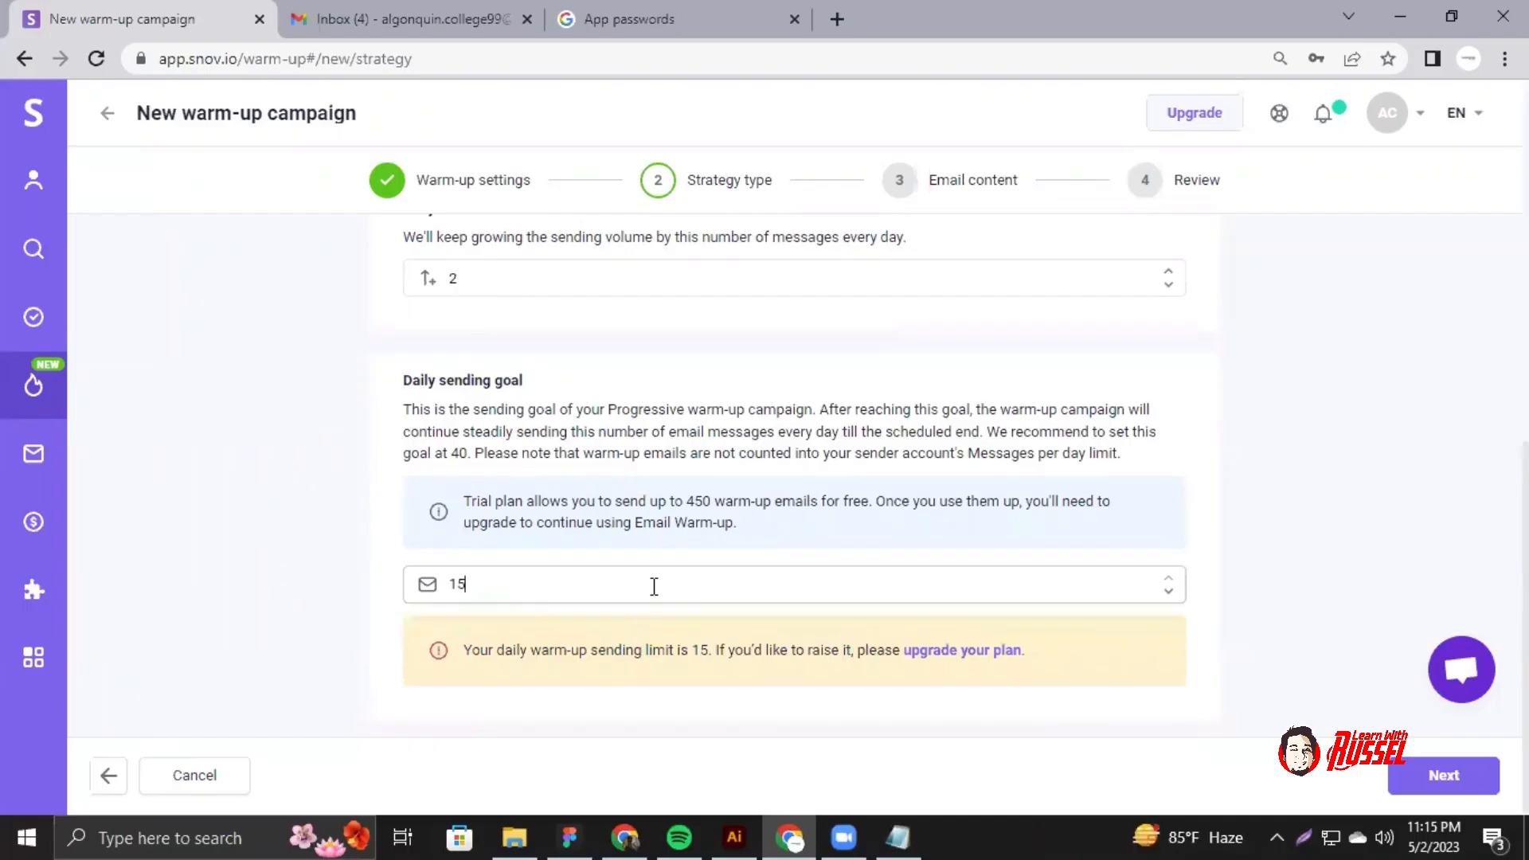
{"action": "scroll", "coordinate": [581, 513], "scroll_direction": "down", "scroll_amount": 1}
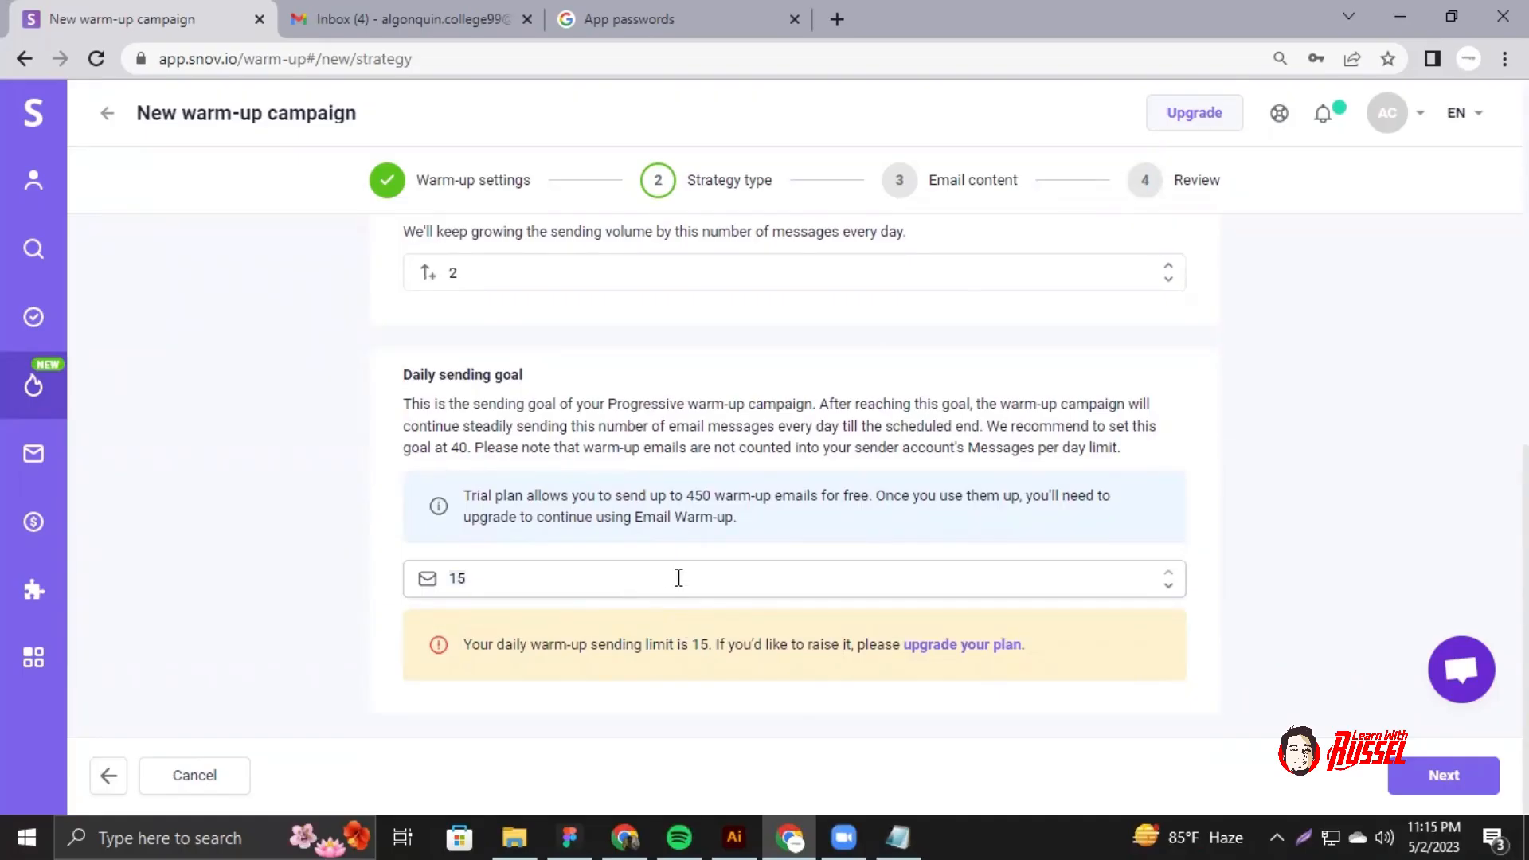
{"action": "left_click", "coordinate": [1327, 532]}
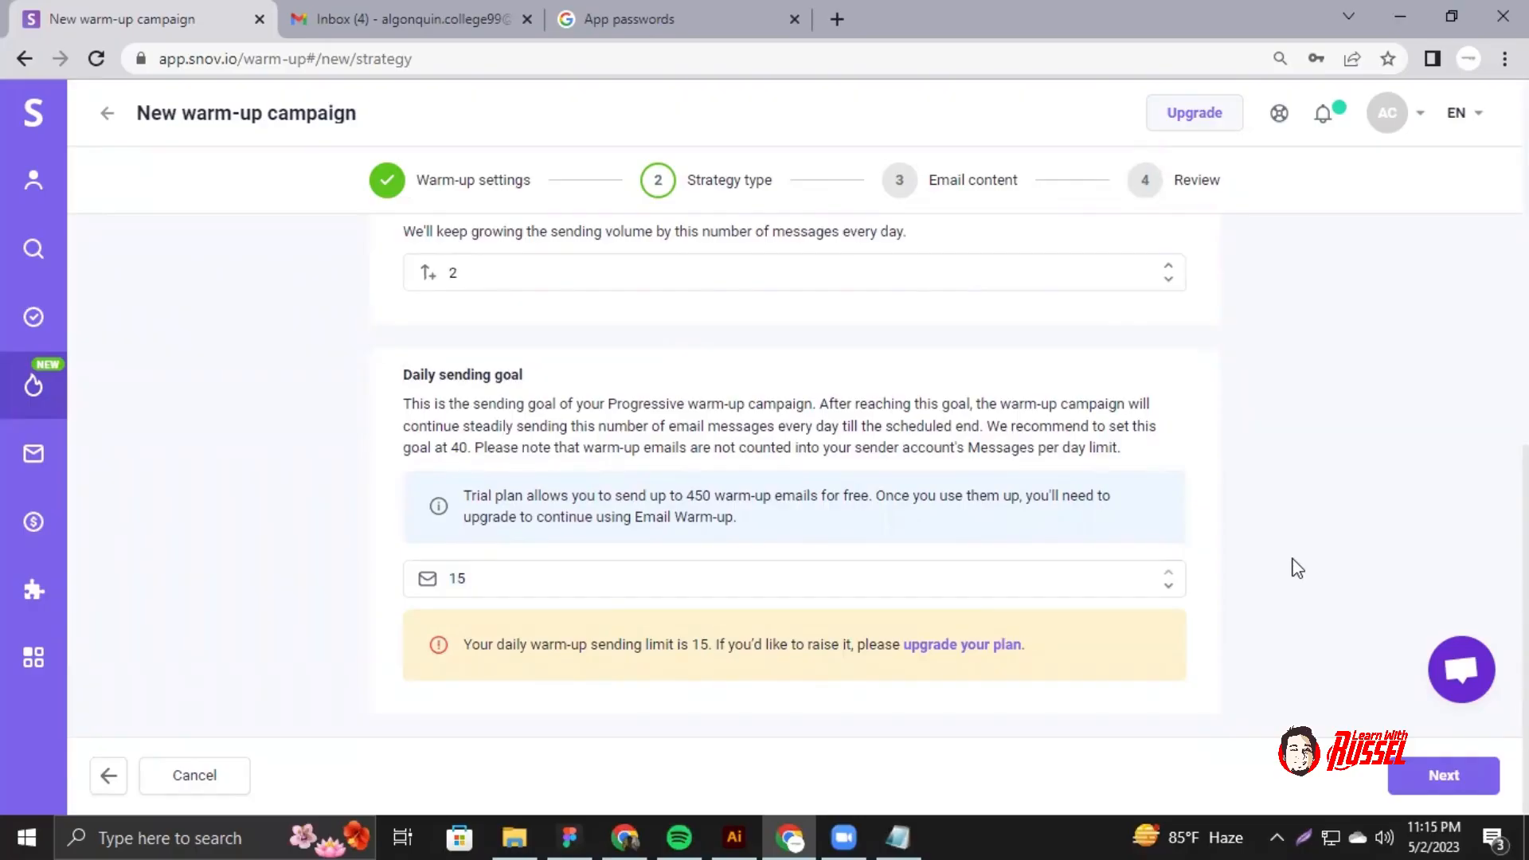
{"action": "left_click", "coordinate": [1425, 799]}
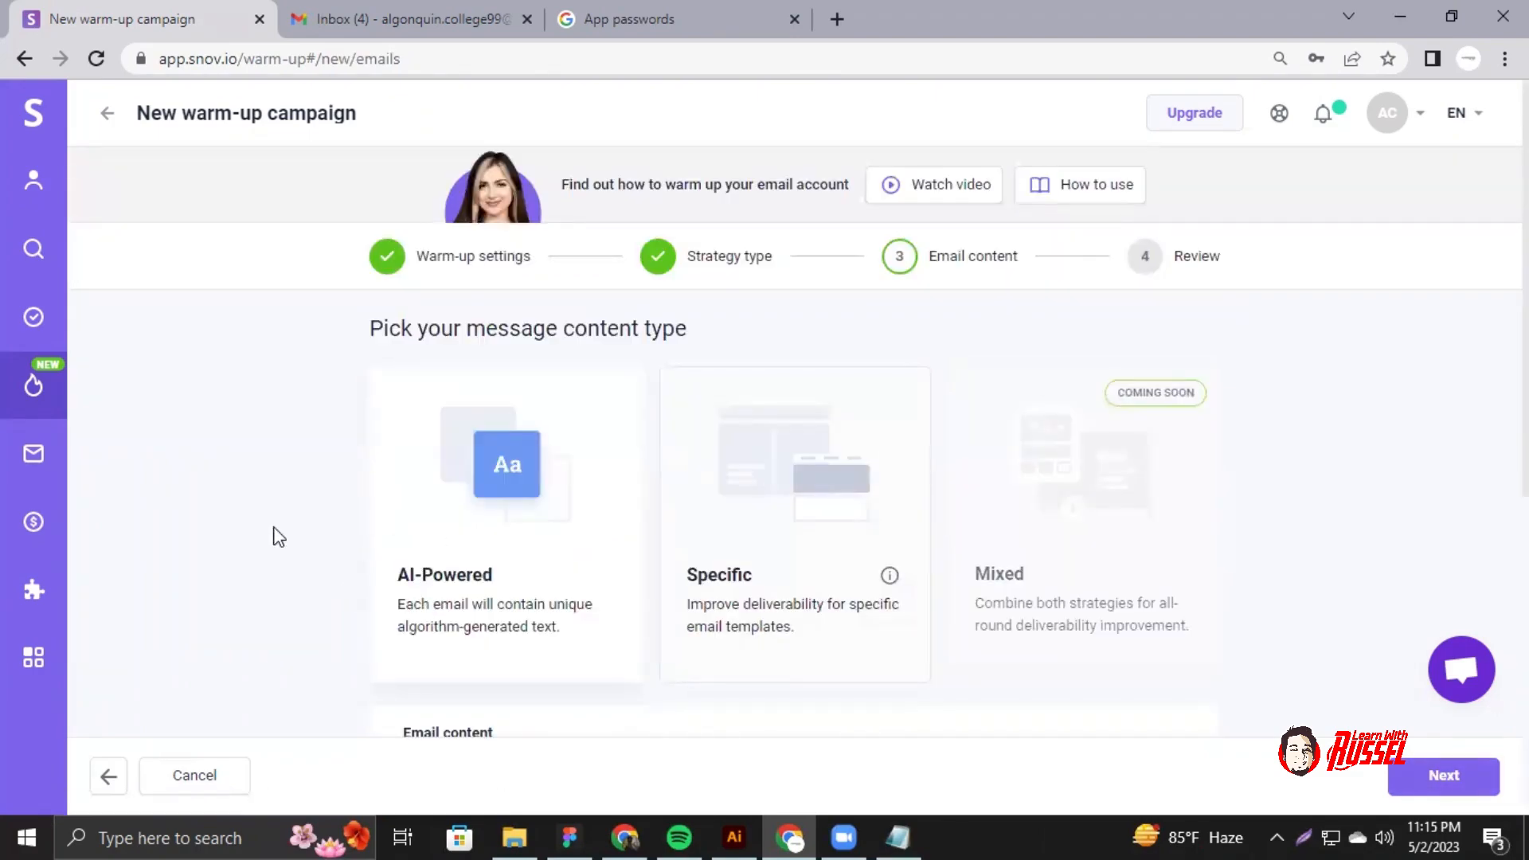
Examine the message content types, the AI-Powered content description and its example warm-up email
{"action": "scroll", "coordinate": [356, 488], "scroll_direction": "down", "scroll_amount": 3}
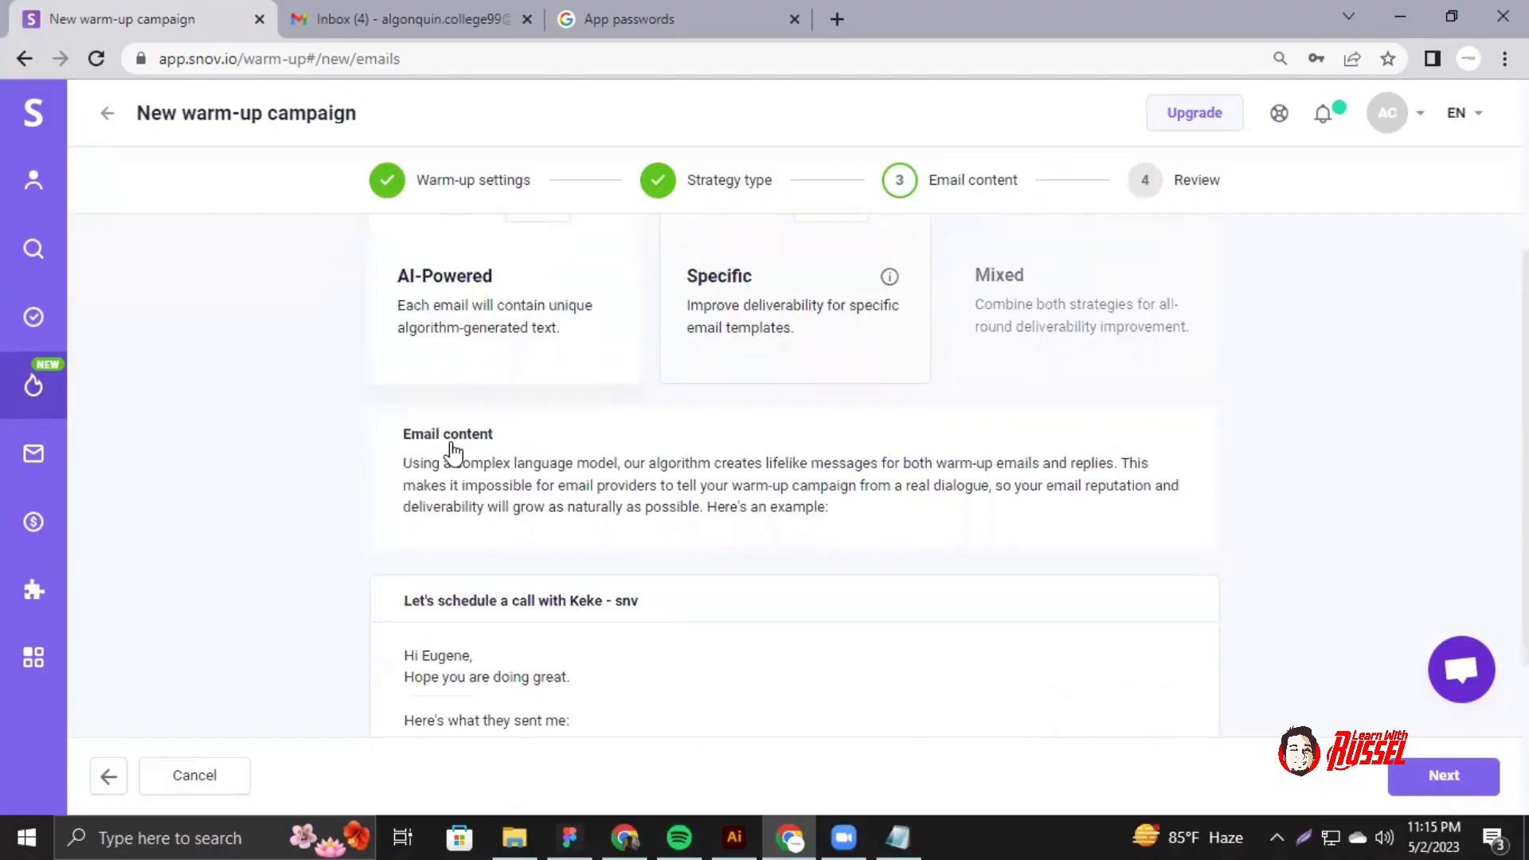
{"action": "scroll", "coordinate": [429, 452], "scroll_direction": "up", "scroll_amount": 1}
{"action": "scroll", "coordinate": [428, 461], "scroll_direction": "up", "scroll_amount": 4}
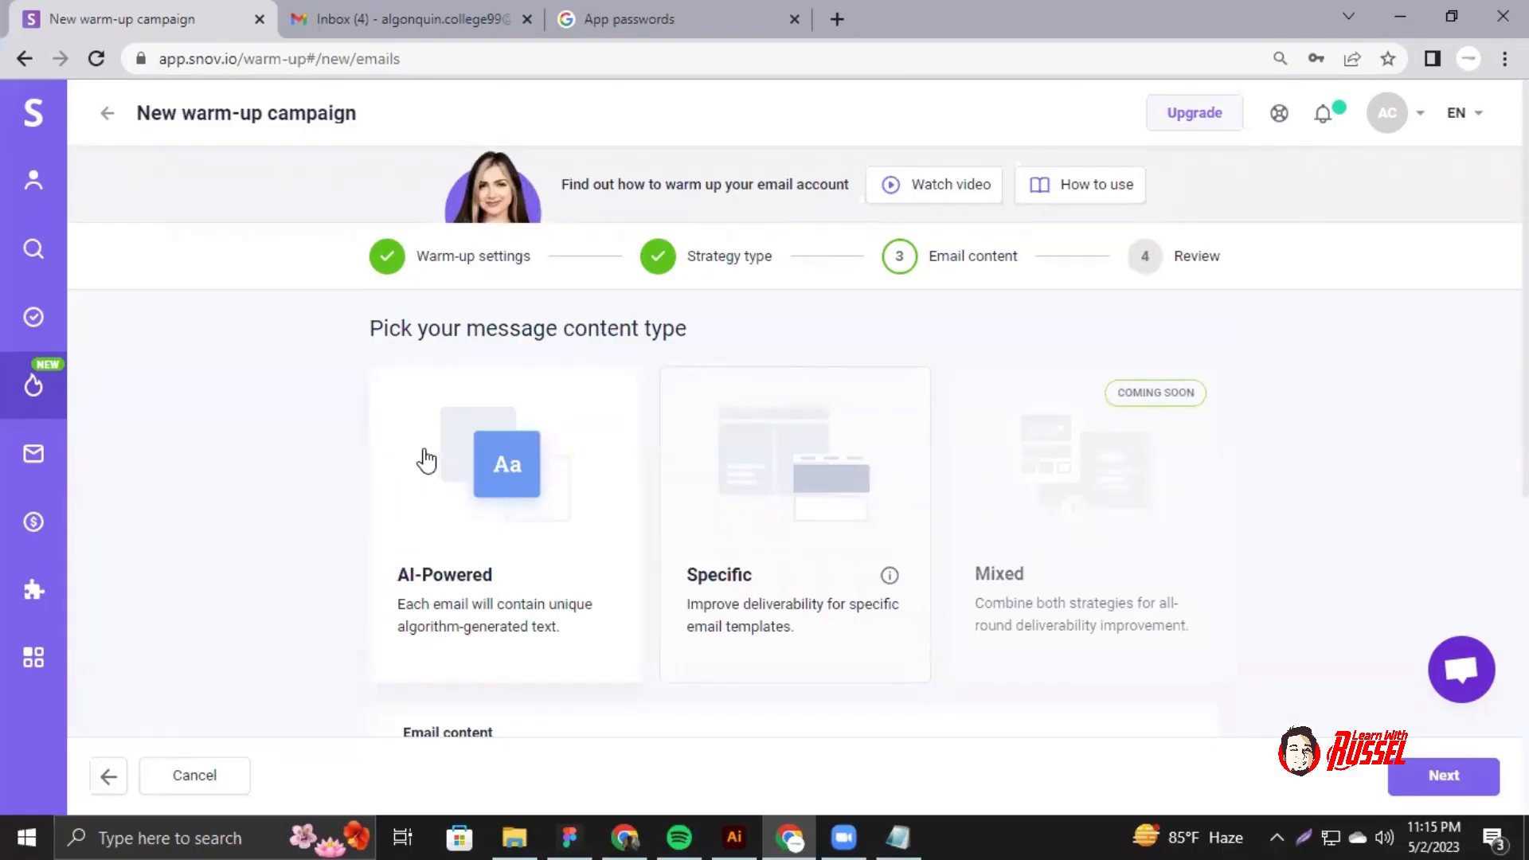
{"action": "scroll", "coordinate": [413, 466], "scroll_direction": "down", "scroll_amount": 3}
{"action": "scroll", "coordinate": [470, 484], "scroll_direction": "down", "scroll_amount": 3}
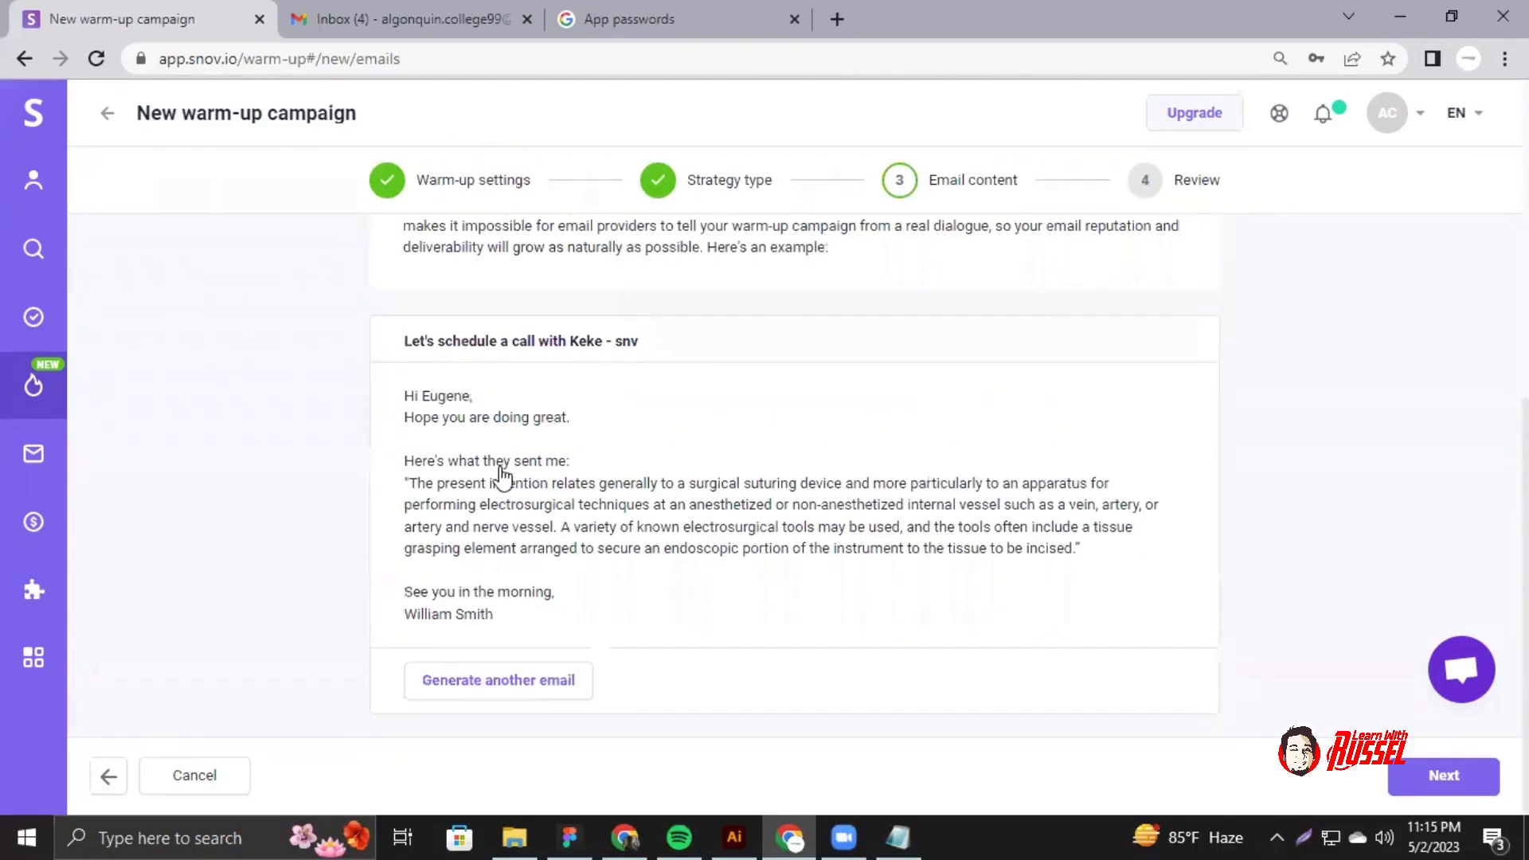
{"action": "scroll", "coordinate": [514, 485], "scroll_direction": "up", "scroll_amount": 1}
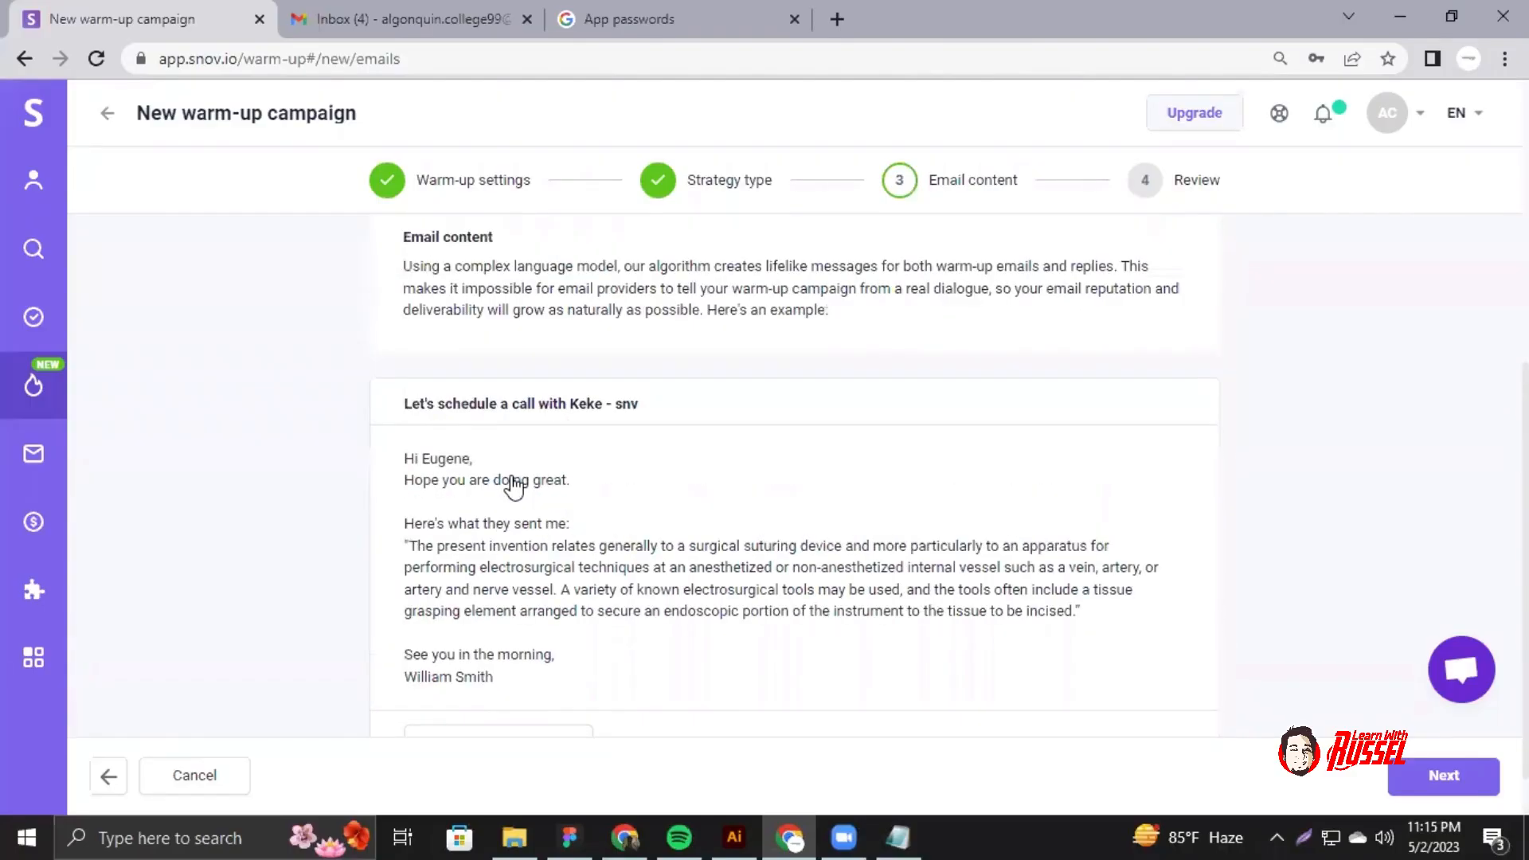
{"action": "scroll", "coordinate": [513, 484], "scroll_direction": "up", "scroll_amount": 5}
{"action": "scroll", "coordinate": [512, 488], "scroll_direction": "down", "scroll_amount": 3}
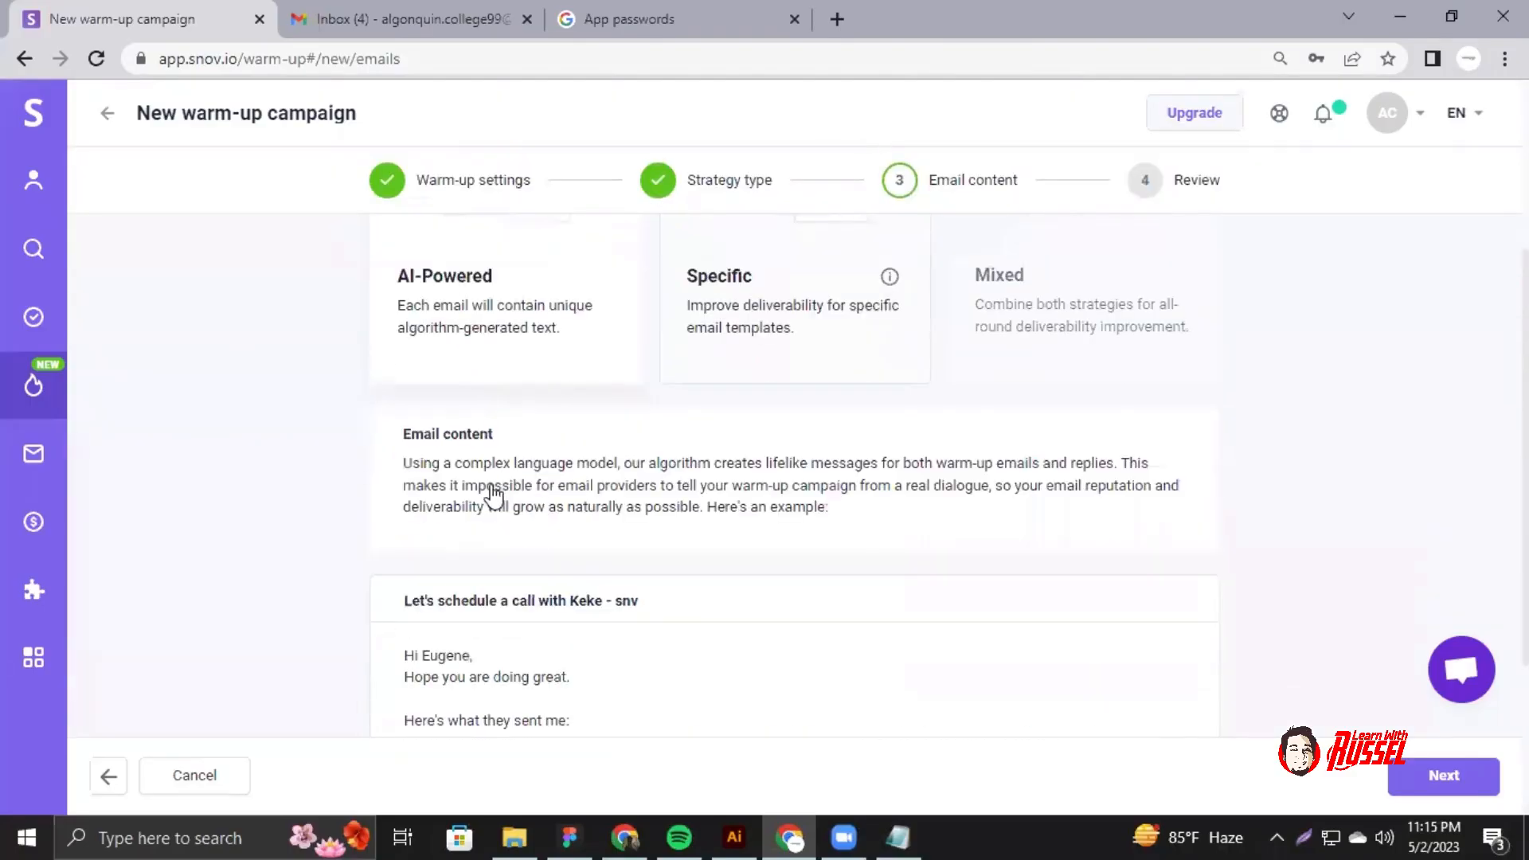
{"action": "scroll", "coordinate": [482, 478], "scroll_direction": "up", "scroll_amount": 4}
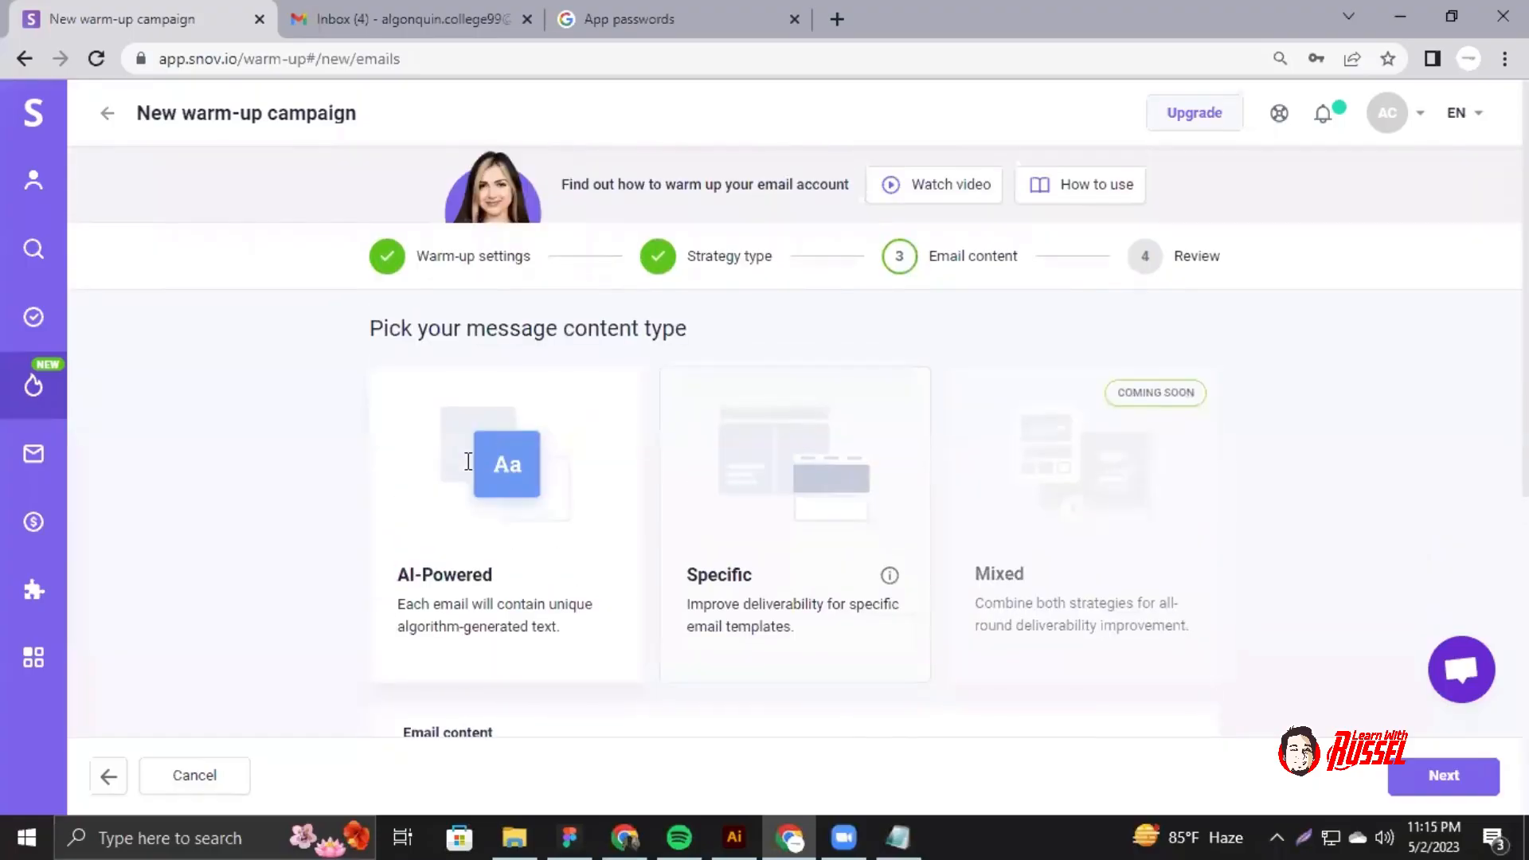
{"action": "scroll", "coordinate": [468, 462], "scroll_direction": "down", "scroll_amount": 3}
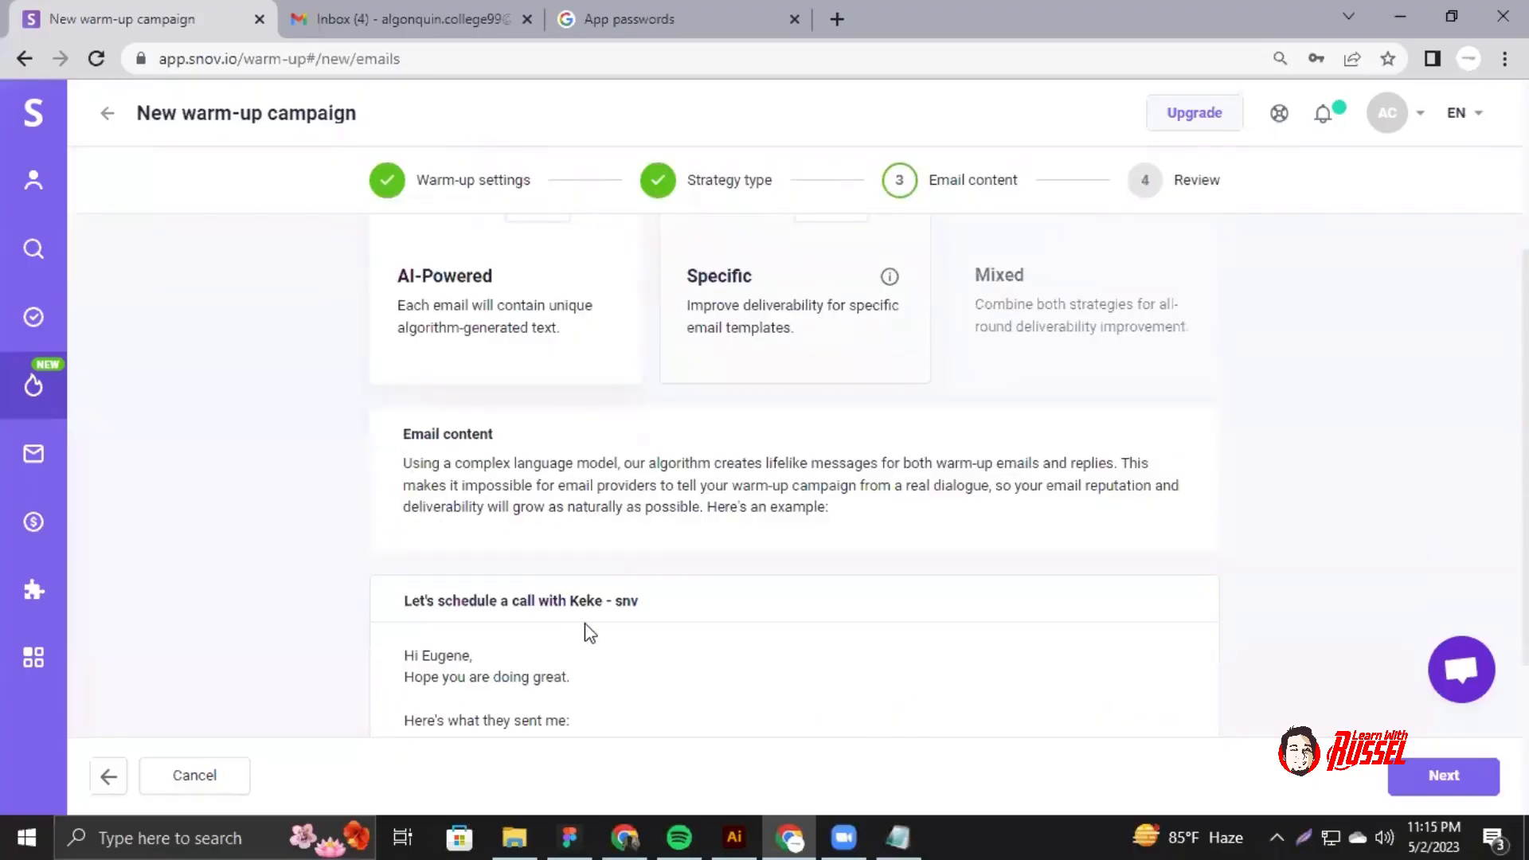
{"action": "scroll", "coordinate": [558, 605], "scroll_direction": "down", "scroll_amount": 1}
{"action": "scroll", "coordinate": [524, 673], "scroll_direction": "down", "scroll_amount": 2}
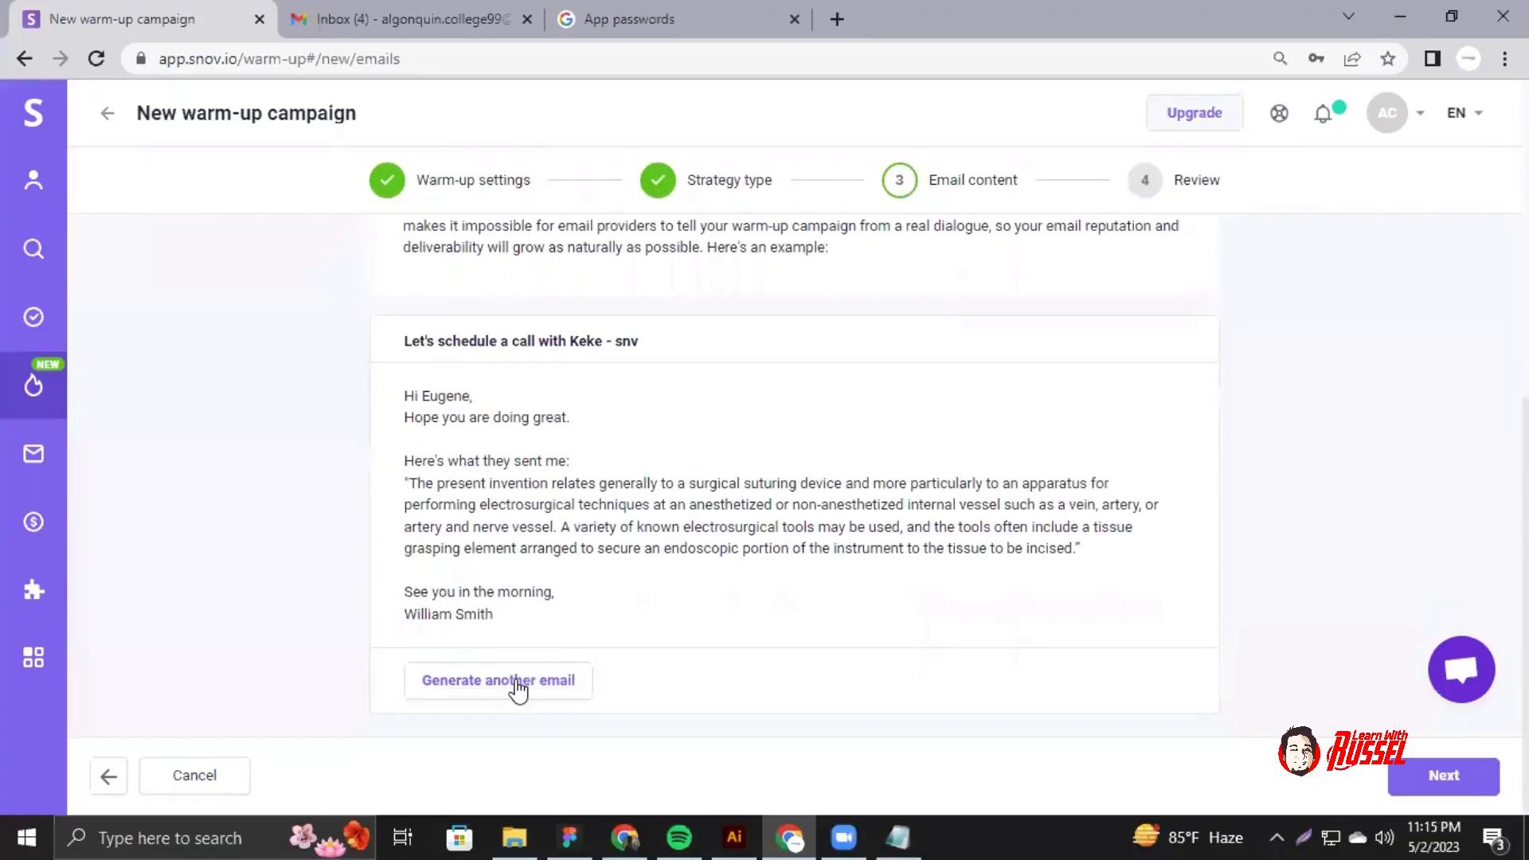
{"action": "scroll", "coordinate": [513, 689], "scroll_direction": "up", "scroll_amount": 3}
{"action": "scroll", "coordinate": [558, 645], "scroll_direction": "down", "scroll_amount": 1}
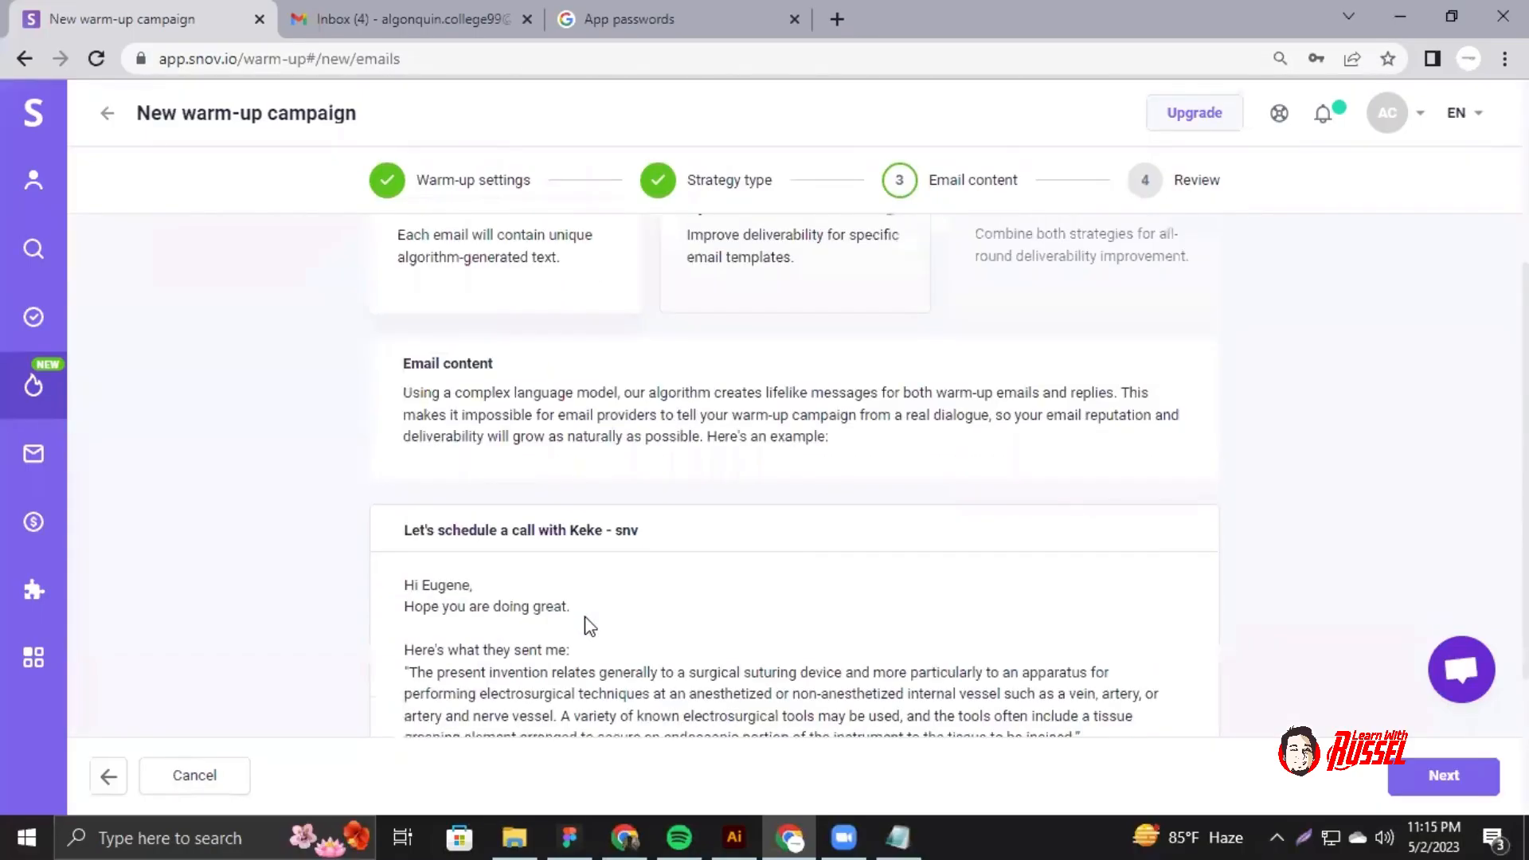
{"action": "scroll", "coordinate": [590, 625], "scroll_direction": "down", "scroll_amount": 2}
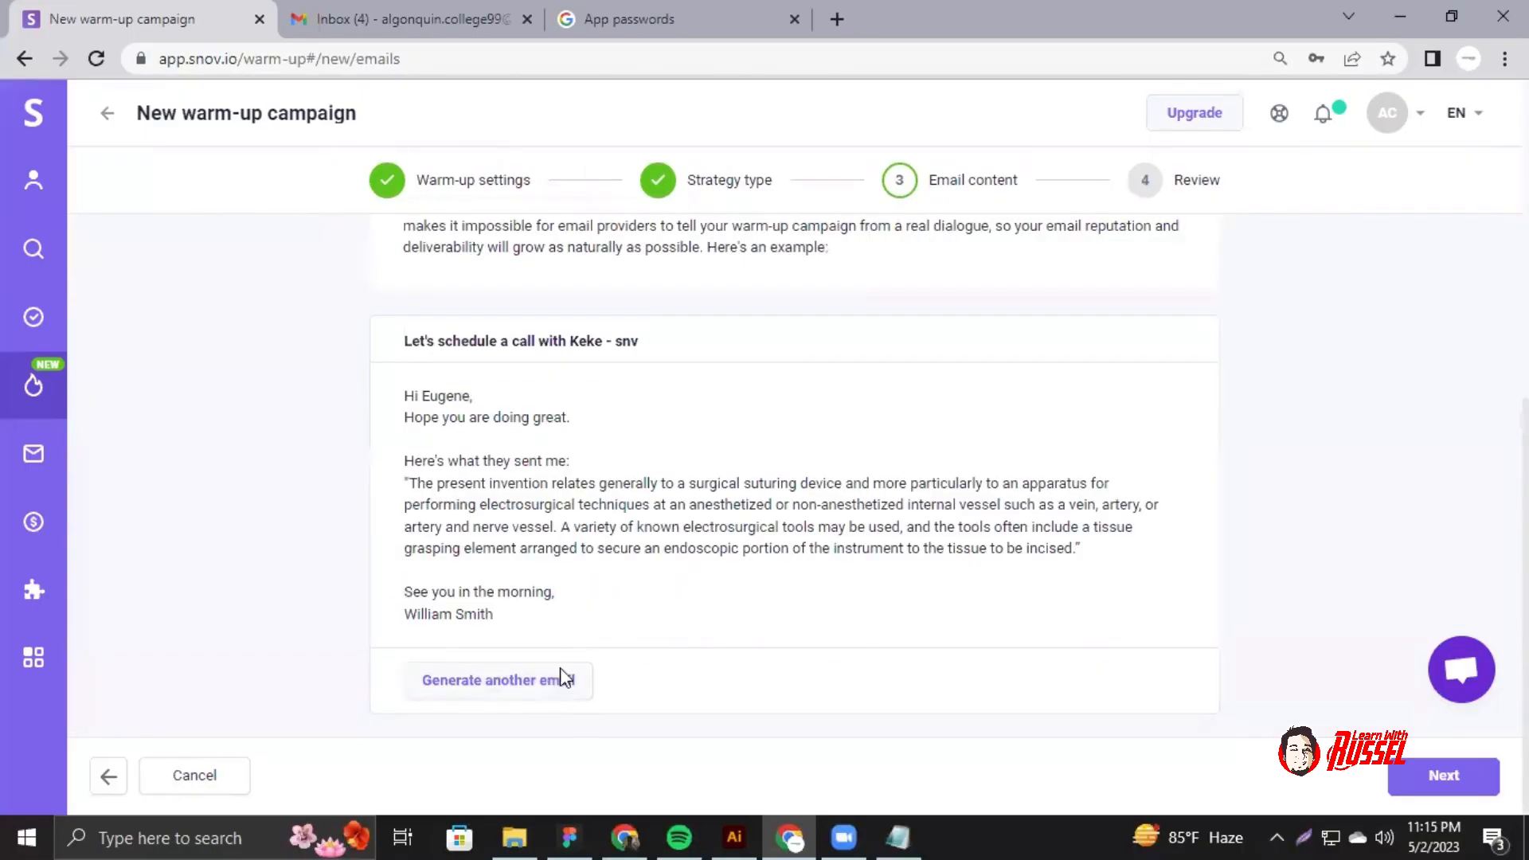
{"action": "left_click_drag", "start_coordinate": [625, 615], "coordinate": [525, 598]}
Continue with AI-Powered email content to the campaign review and check the warm-up settings and Progressive strategy chart
{"action": "left_click", "coordinate": [1464, 770]}
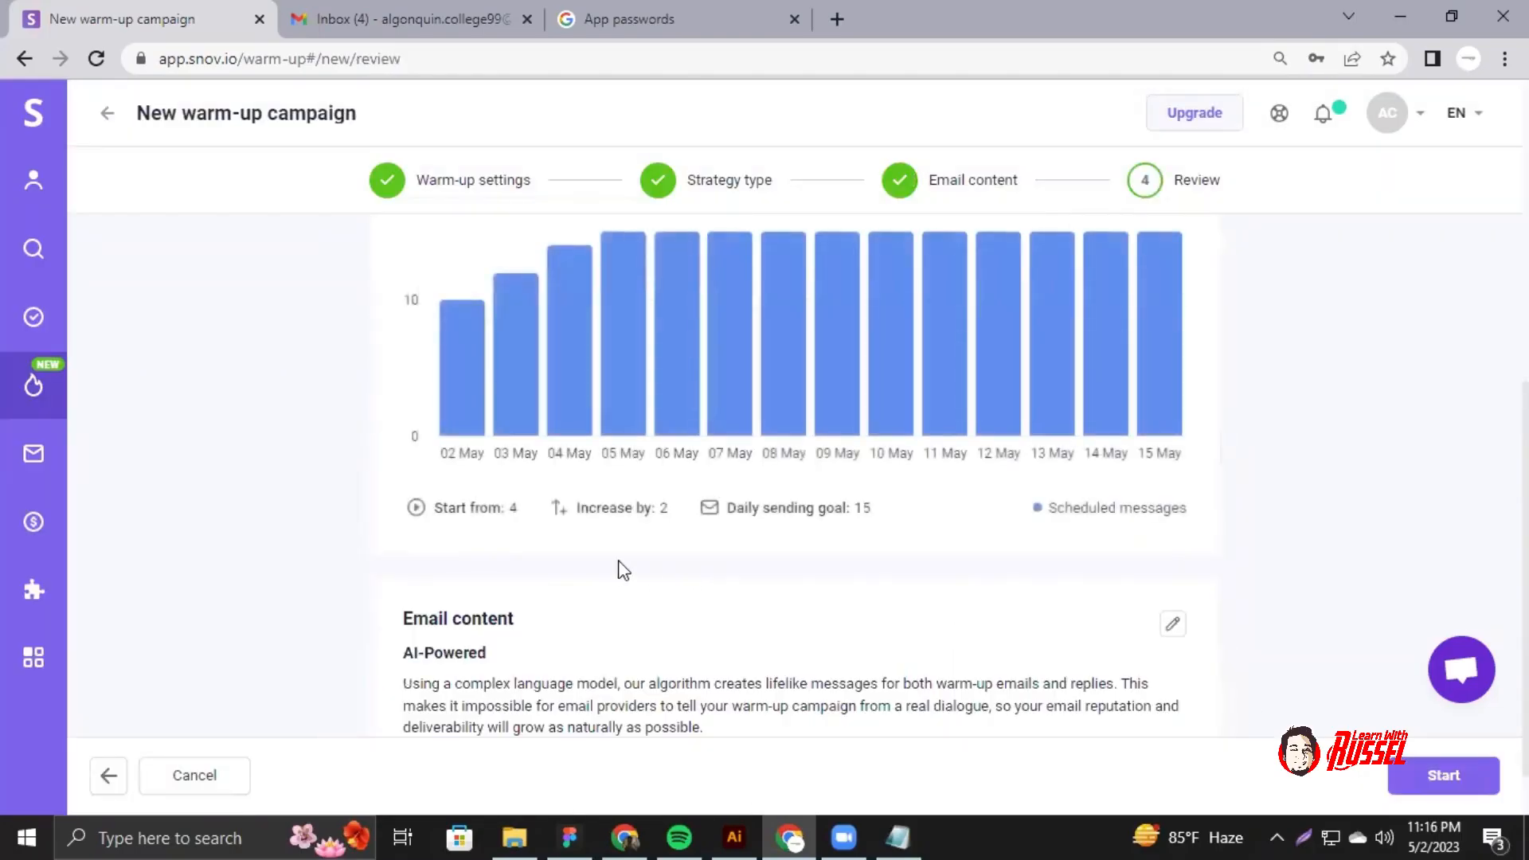
{"action": "scroll", "coordinate": [609, 553], "scroll_direction": "up", "scroll_amount": 4}
{"action": "scroll", "coordinate": [980, 570], "scroll_direction": "up", "scroll_amount": 4}
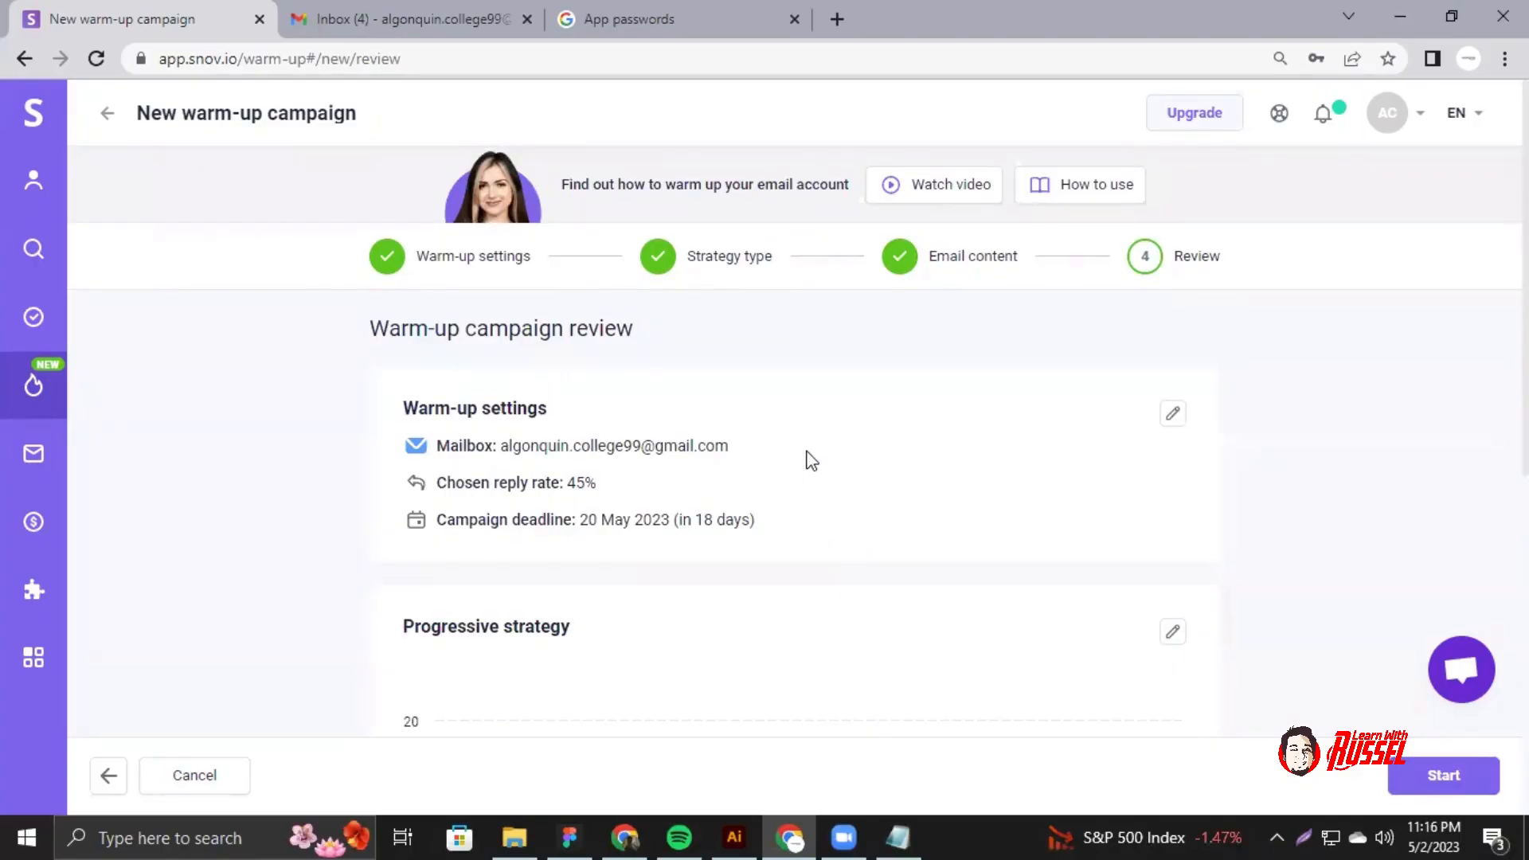
{"action": "scroll", "coordinate": [812, 461], "scroll_direction": "down", "scroll_amount": 4}
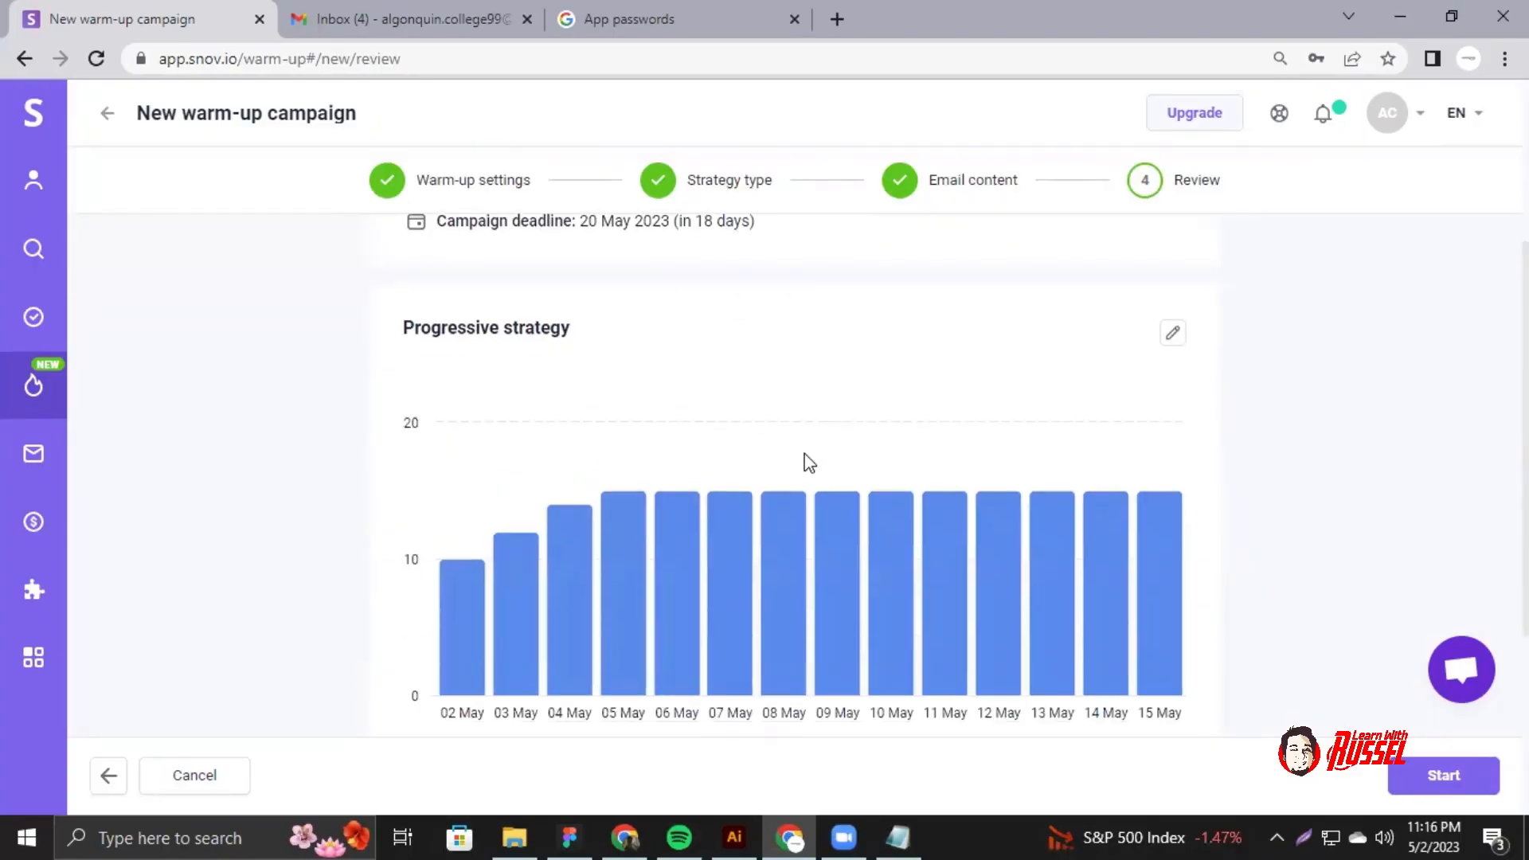
Check the rest of the campaign review down to the email content and start the warm-up campaign
{"action": "scroll", "coordinate": [809, 462], "scroll_direction": "down", "scroll_amount": 4}
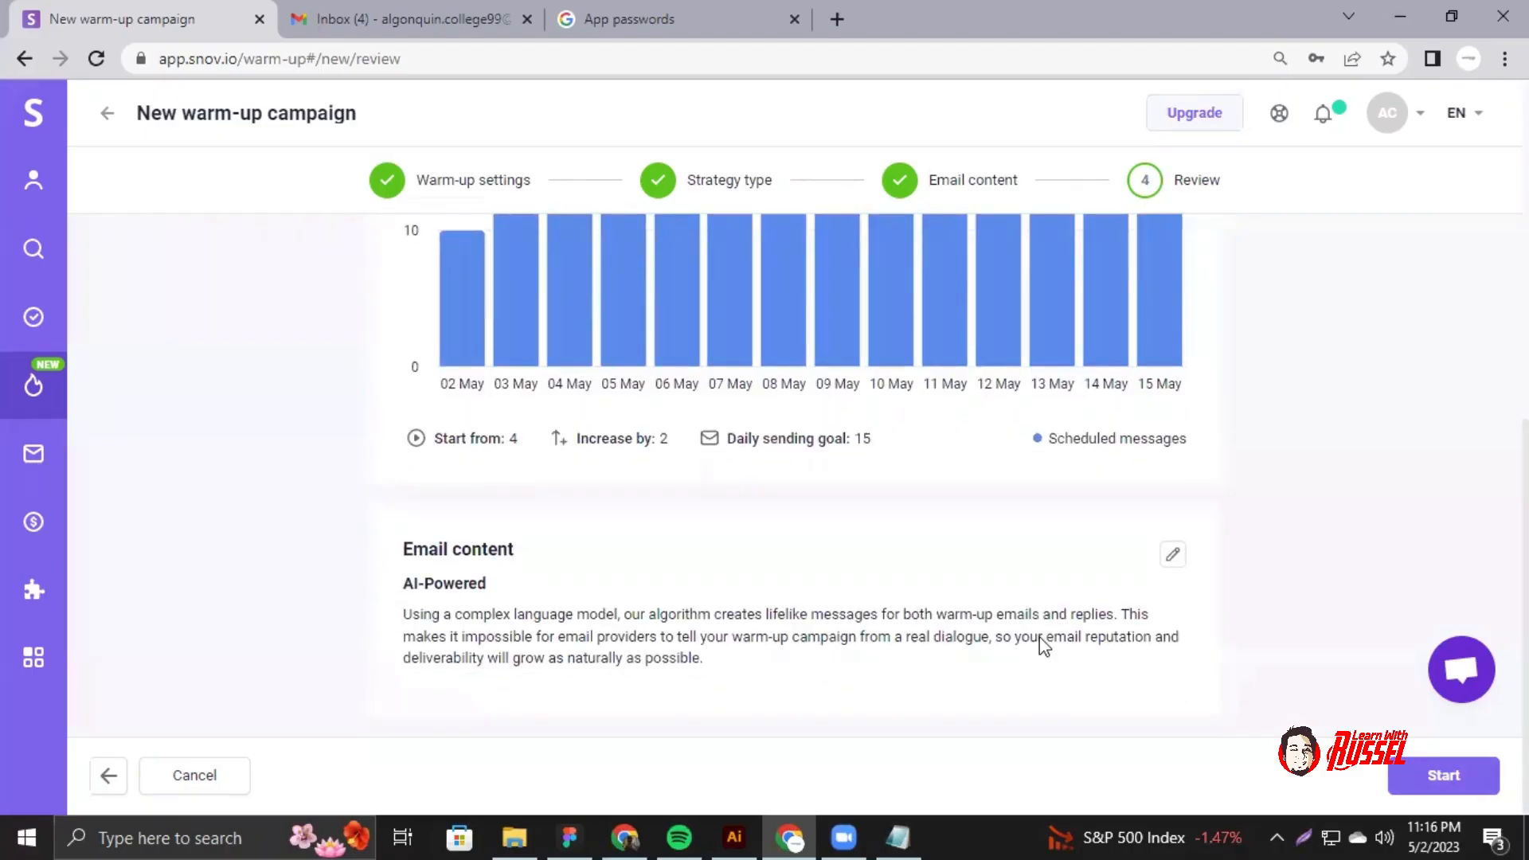
{"action": "left_click", "coordinate": [1444, 775]}
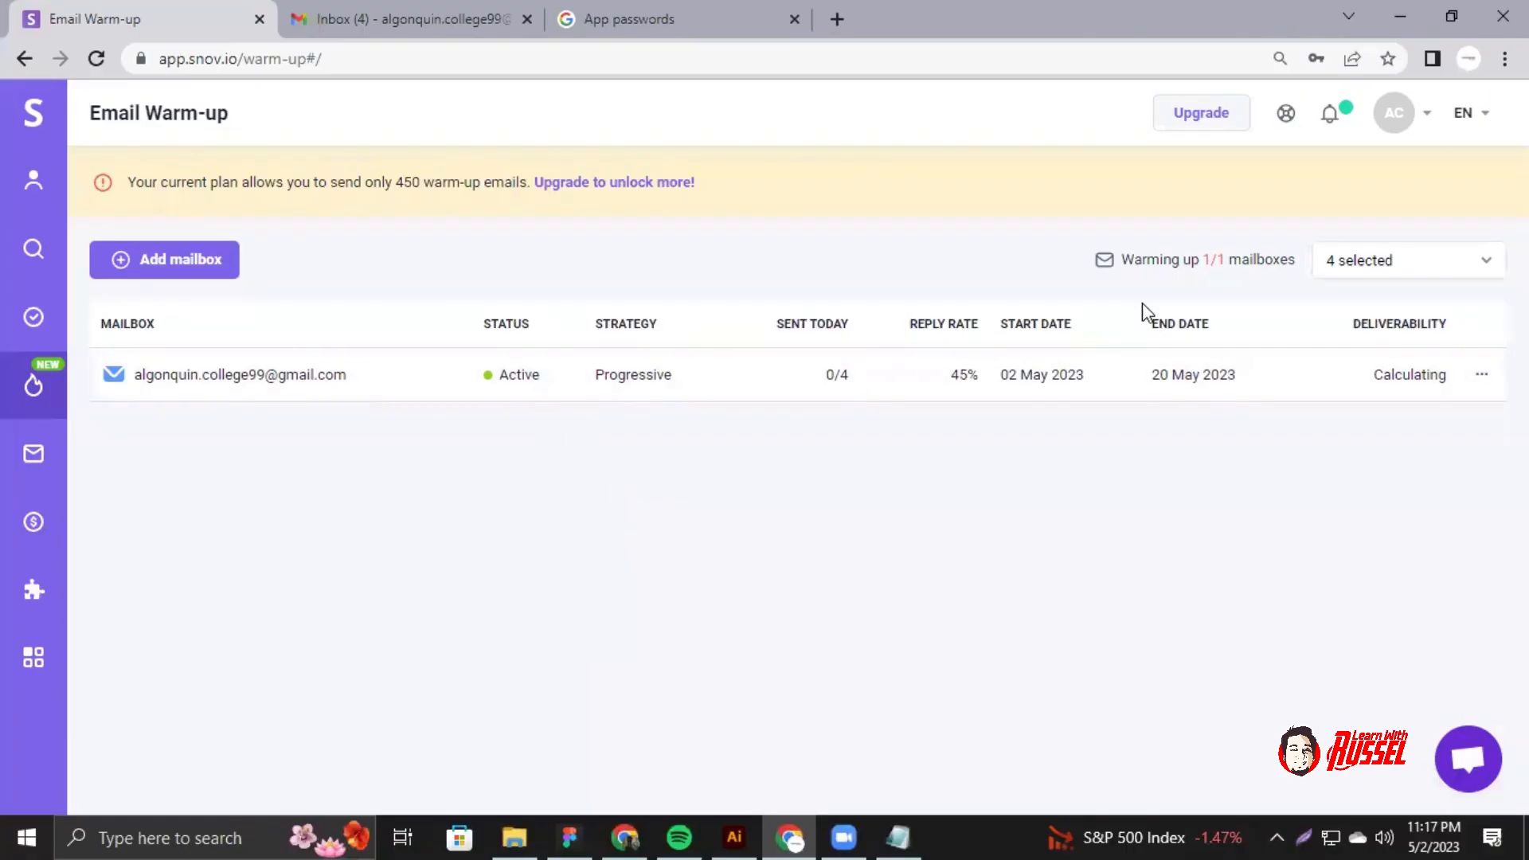
{"action": "left_click", "coordinate": [1316, 207]}
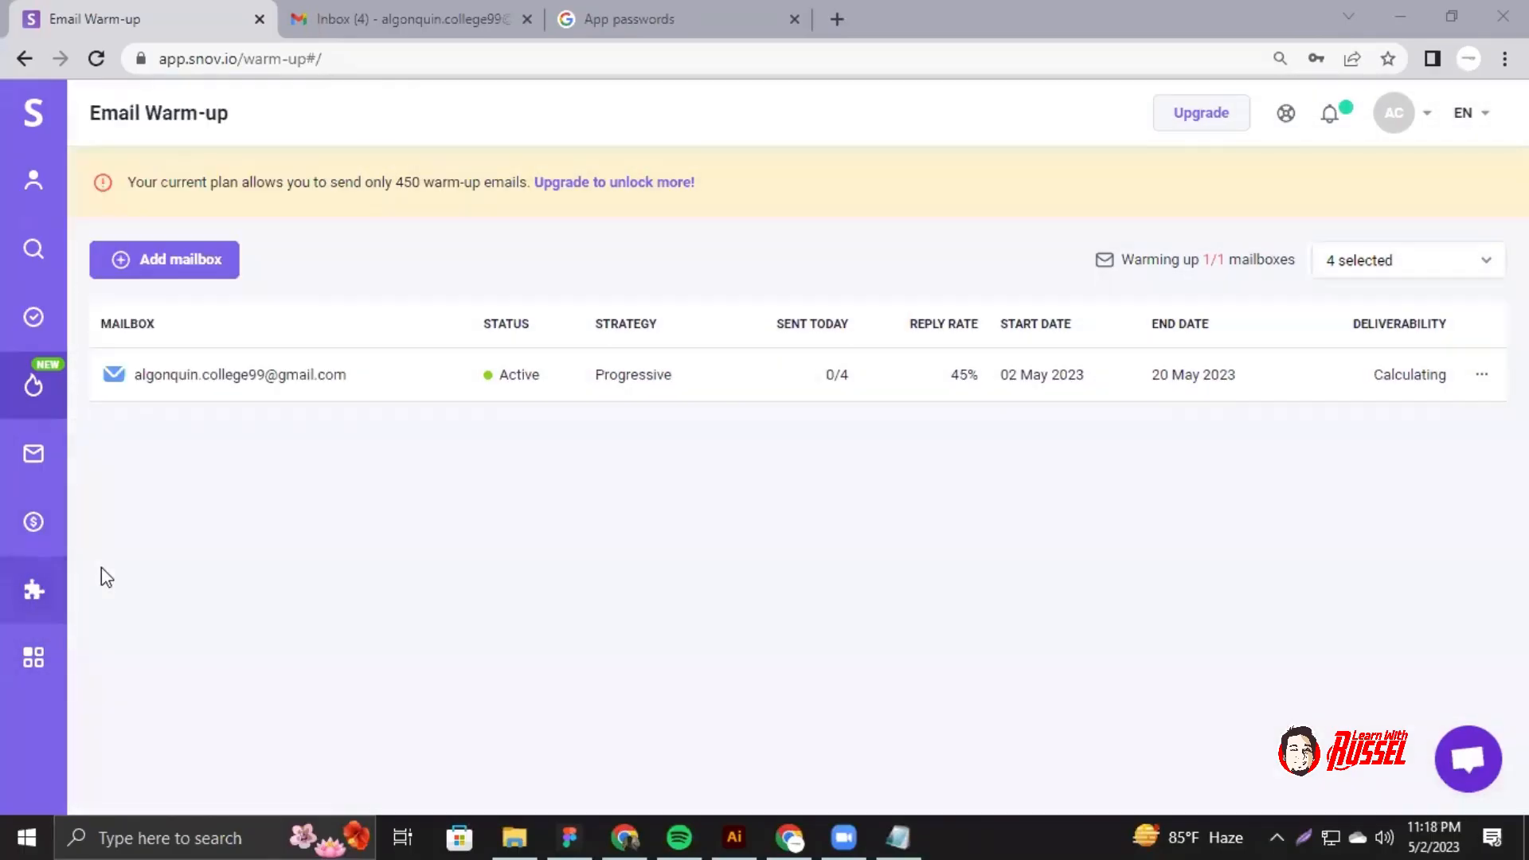
Check the Gmail mailbox's deliverability status in the warm-up list and pause its campaign
{"action": "mouse_move", "coordinate": [1422, 384]}
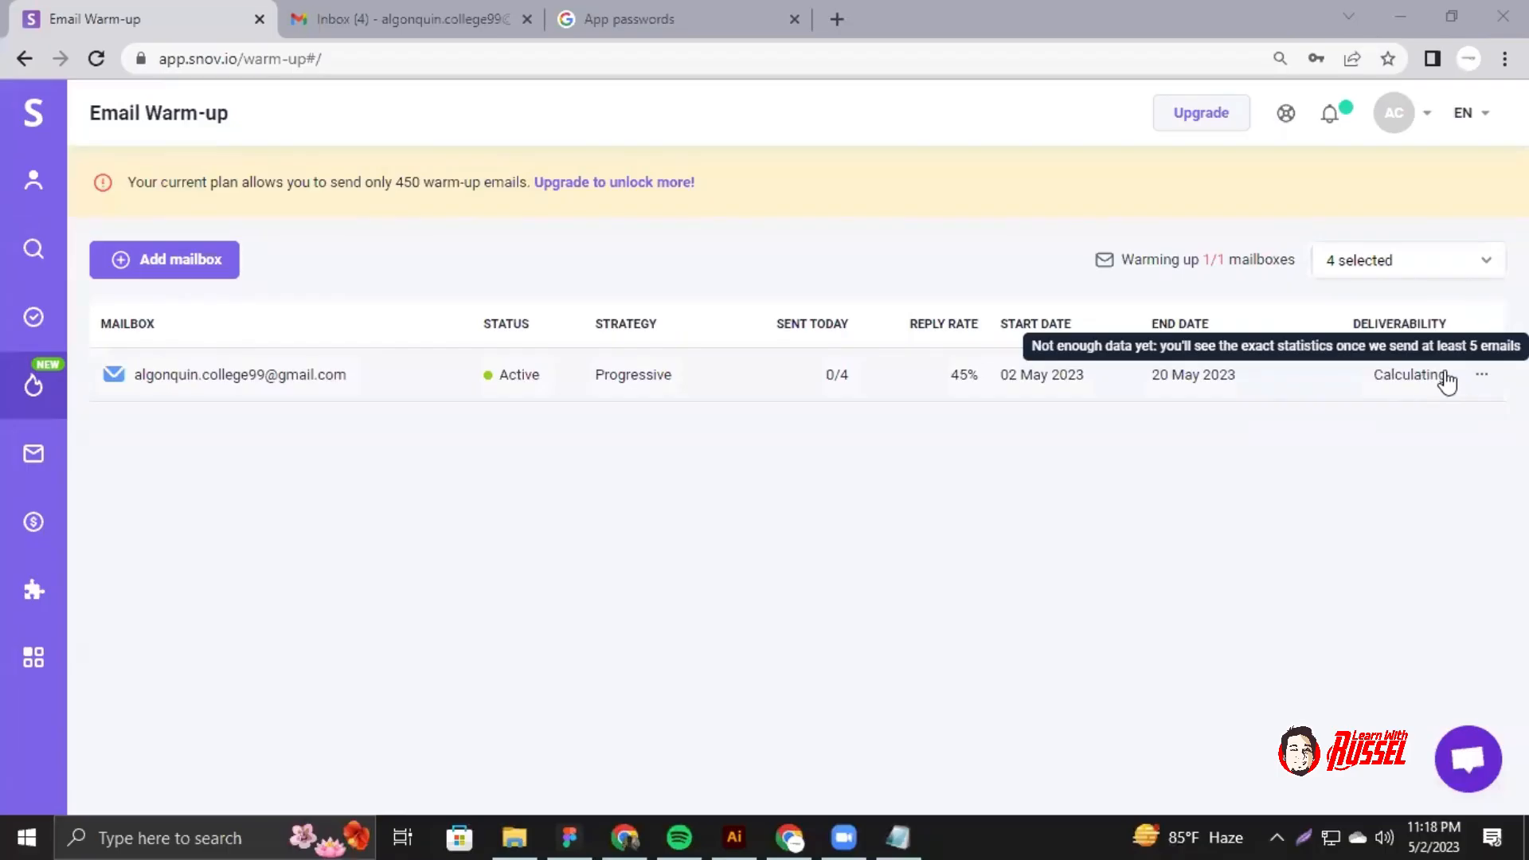
{"action": "left_click", "coordinate": [1485, 375]}
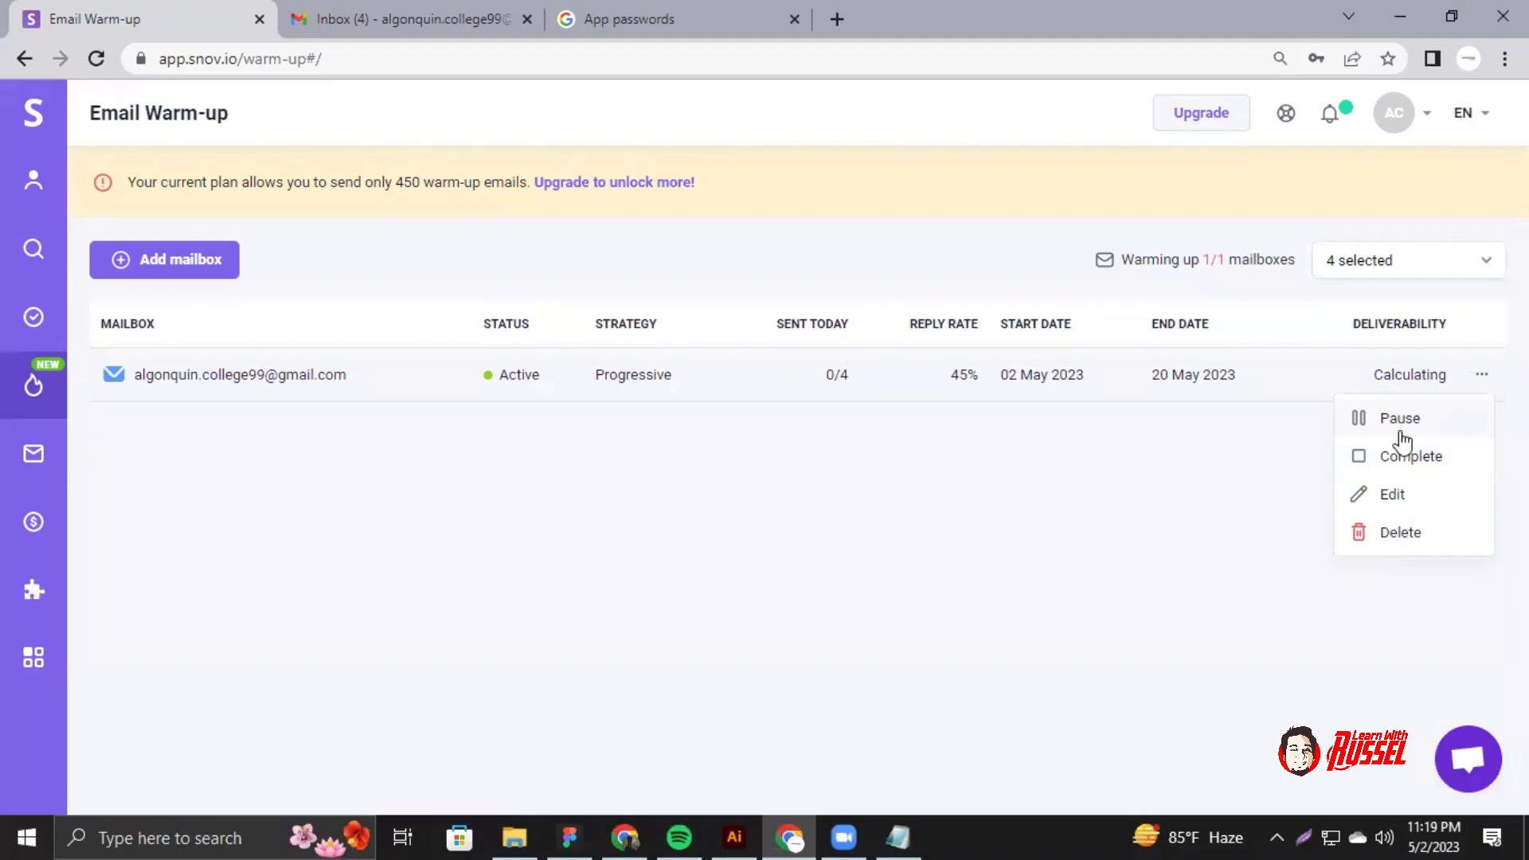
{"action": "left_click", "coordinate": [1370, 430]}
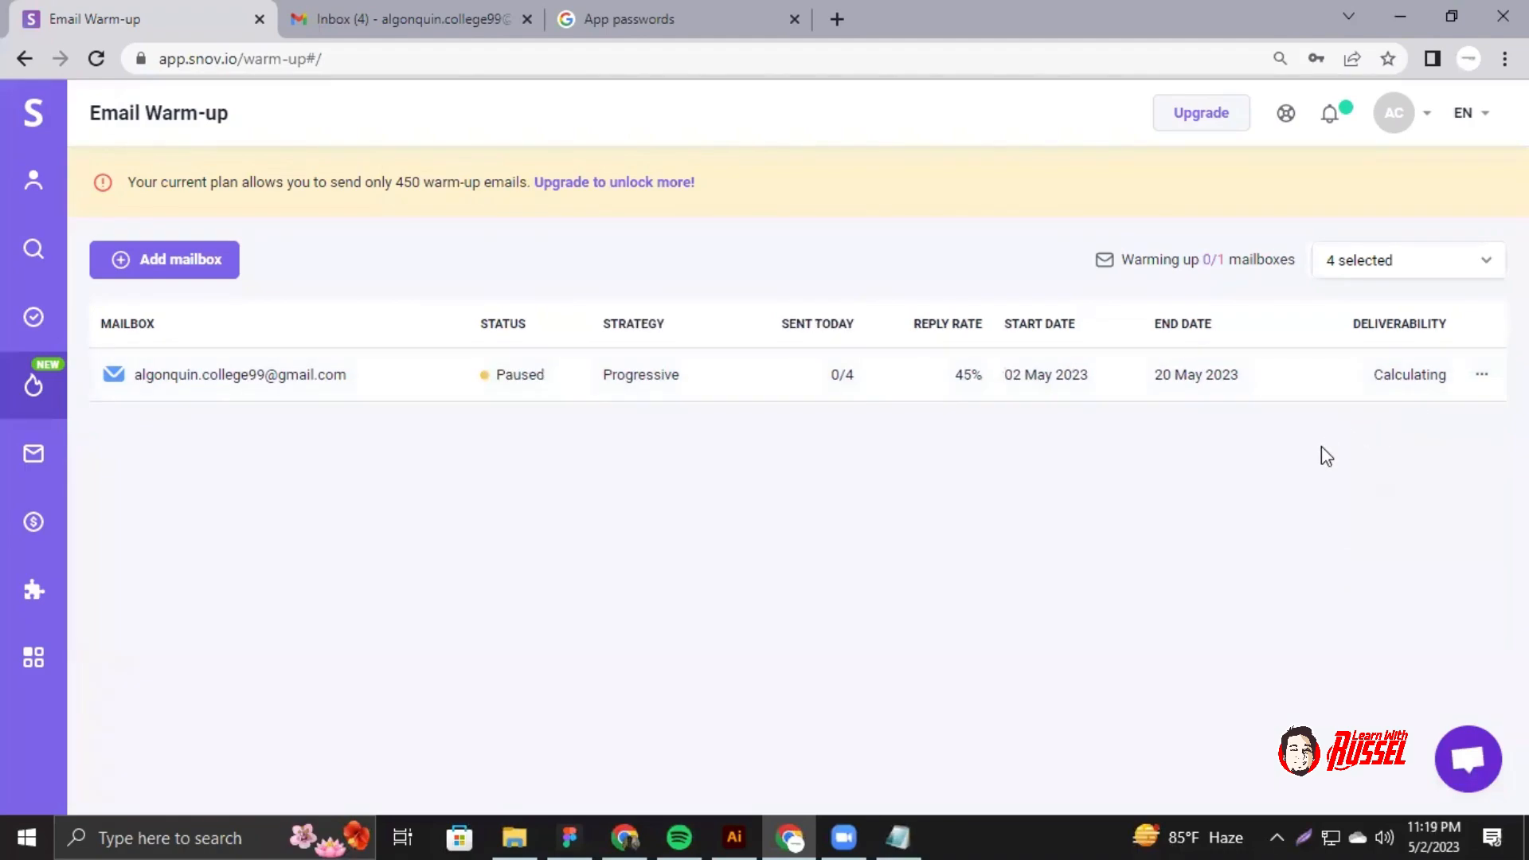